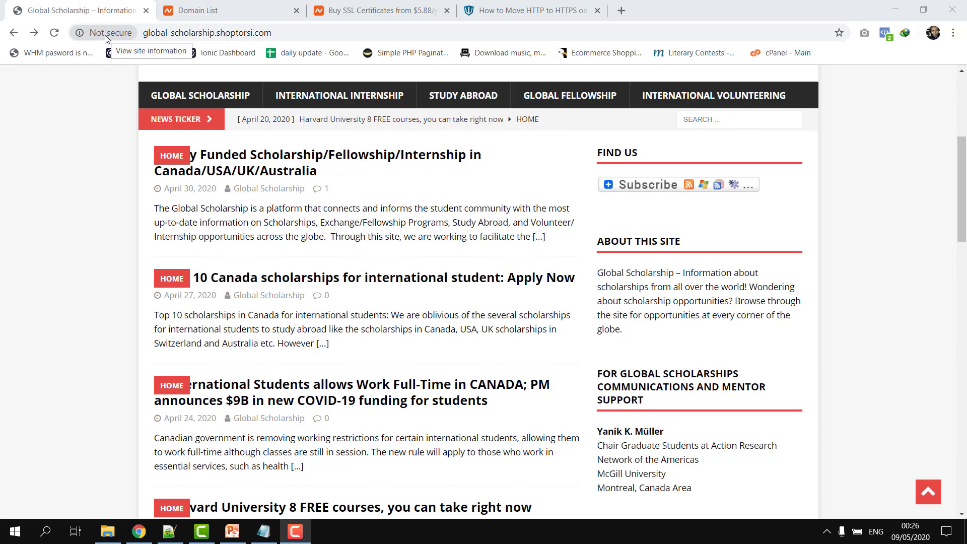
Step: View the scholarship site's connection security details, and browse the SSL certificate plans on Namecheap
{"action": "left_click", "coordinate": [104, 33]}
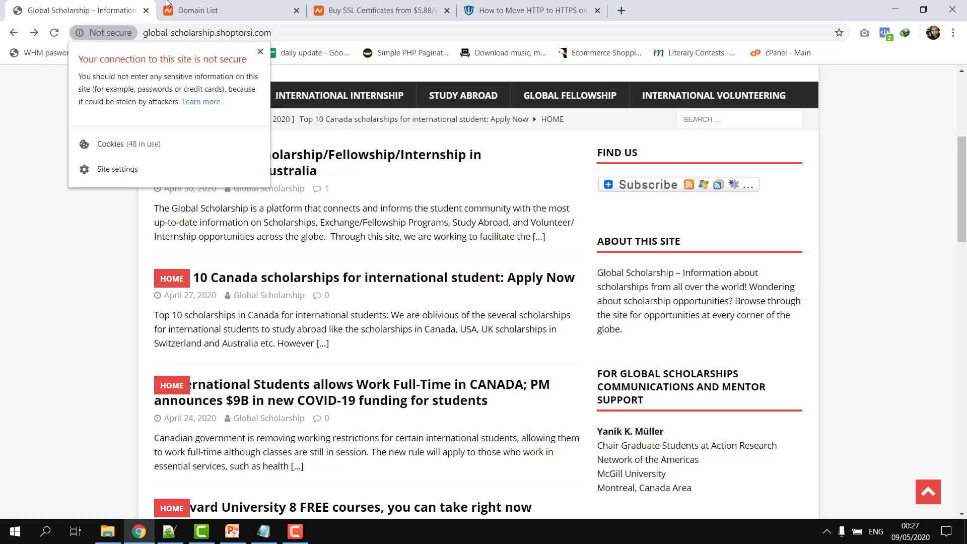
{"action": "left_click", "coordinate": [222, 8]}
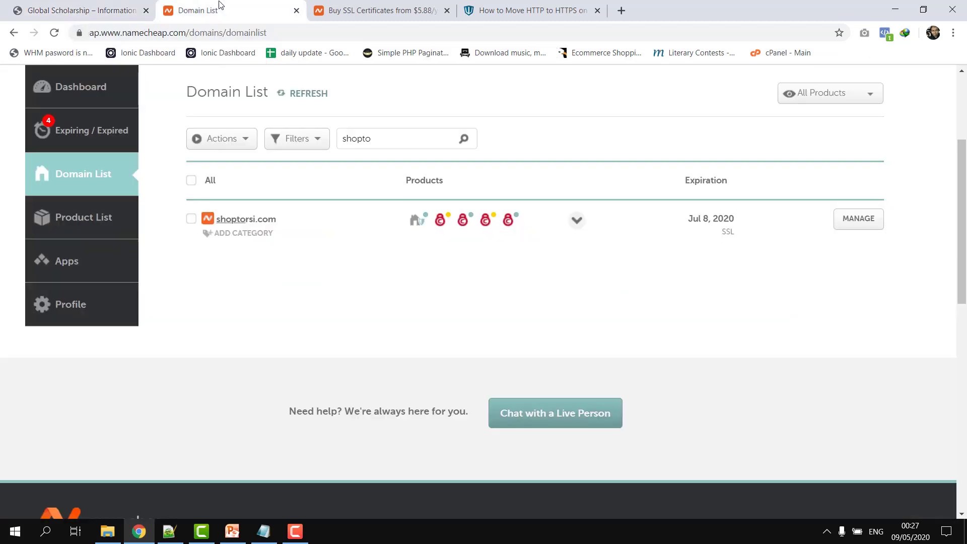
{"action": "left_click", "coordinate": [336, 6]}
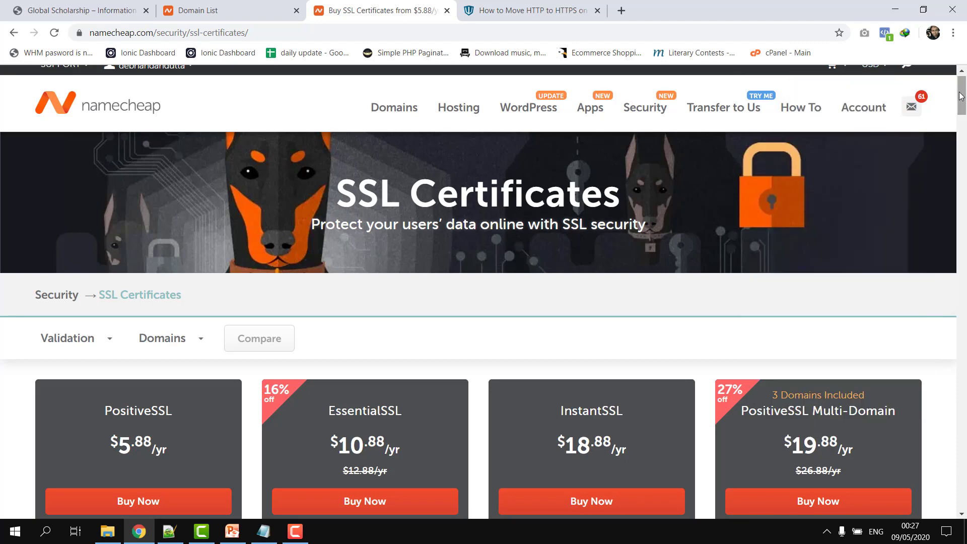
{"action": "left_click_drag", "start_coordinate": [961, 96], "coordinate": [962, 109]}
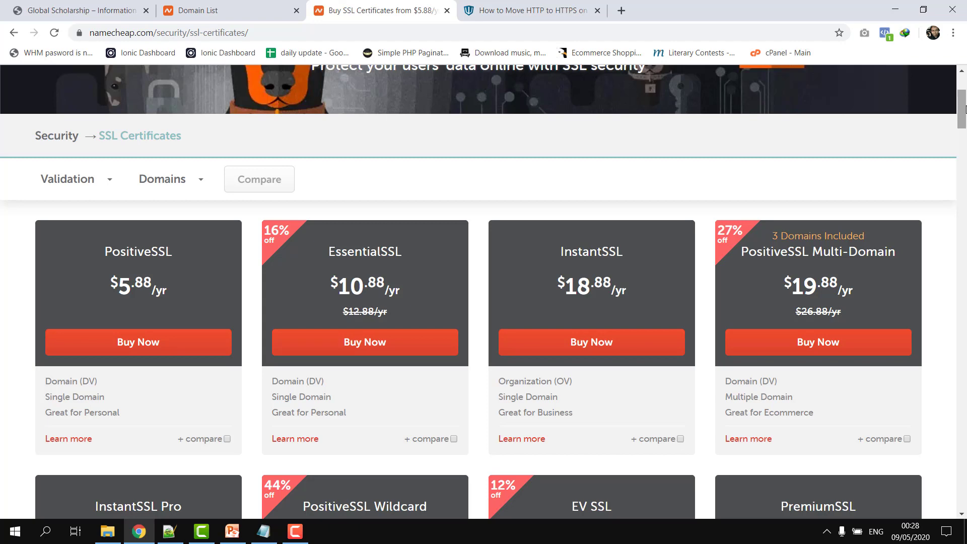
Step: Inspect the PositiveSSL certificates attached to shoptorsi.com in the Namecheap domain list
{"action": "left_click", "coordinate": [229, 8]}
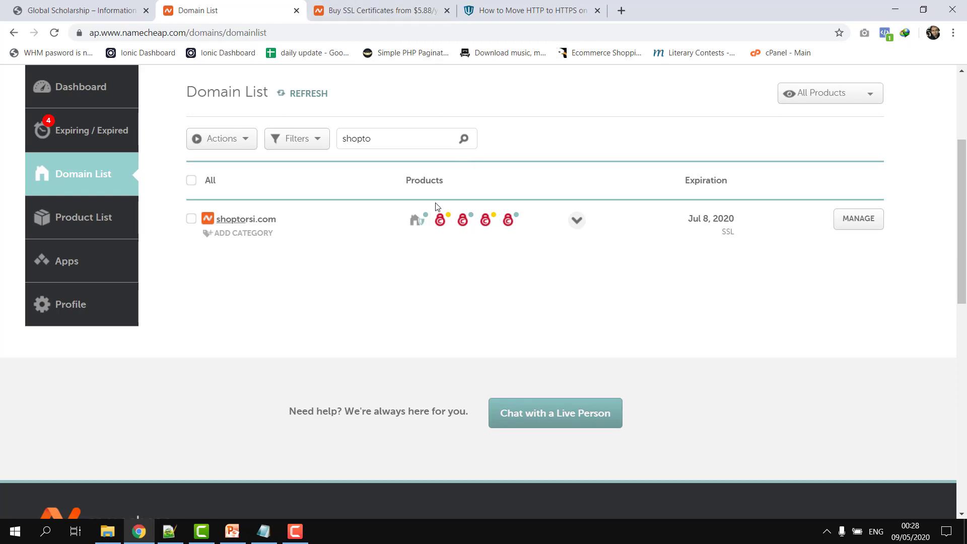
{"action": "mouse_move", "coordinate": [447, 222]}
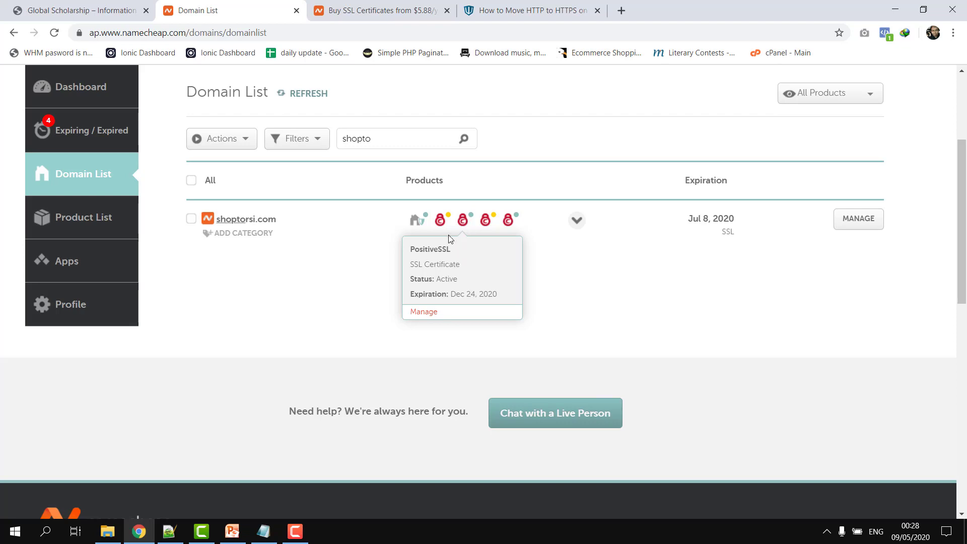
{"action": "mouse_move", "coordinate": [508, 218]}
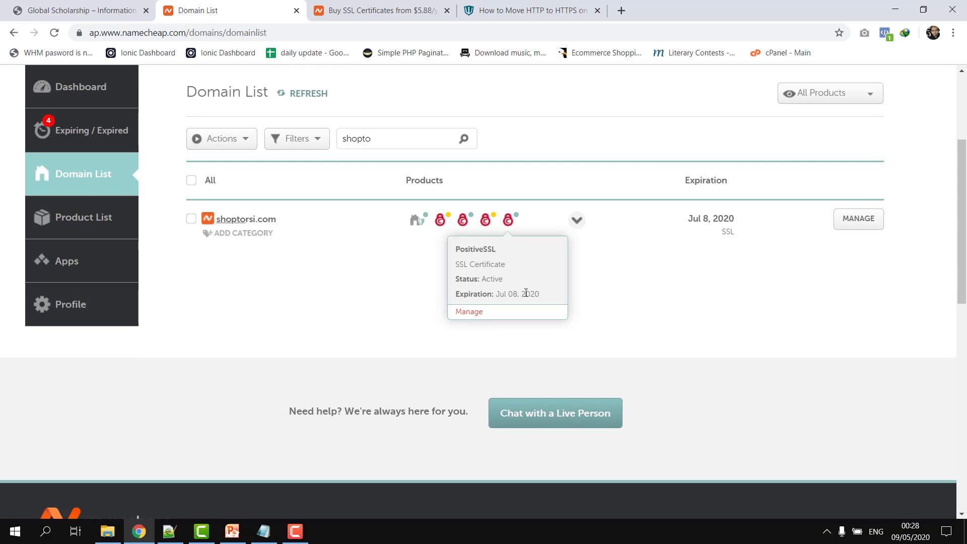
Step: Return to the global-scholarship.shoptorsi.com page and check its connection security details again
{"action": "left_click", "coordinate": [125, 4]}
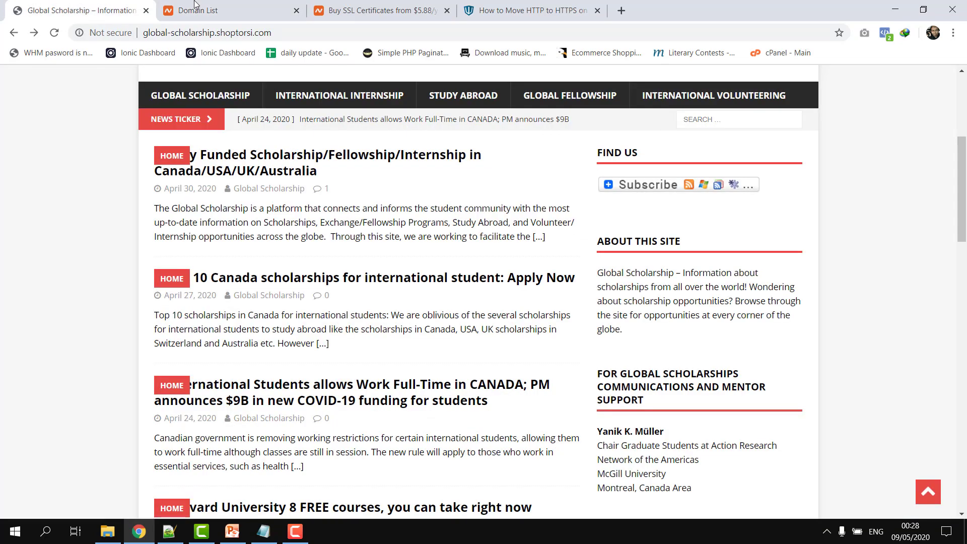
{"action": "left_click", "coordinate": [230, 4]}
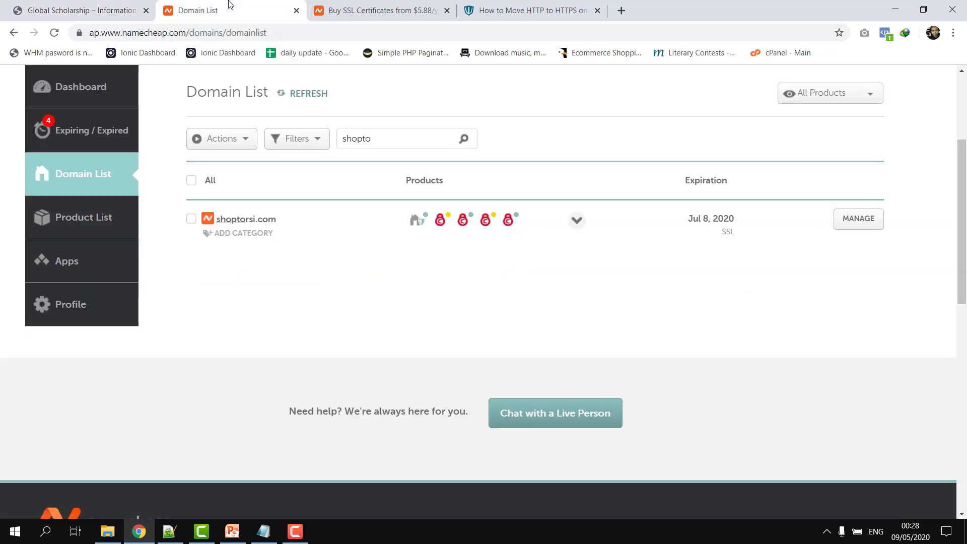
{"action": "left_click", "coordinate": [59, 6]}
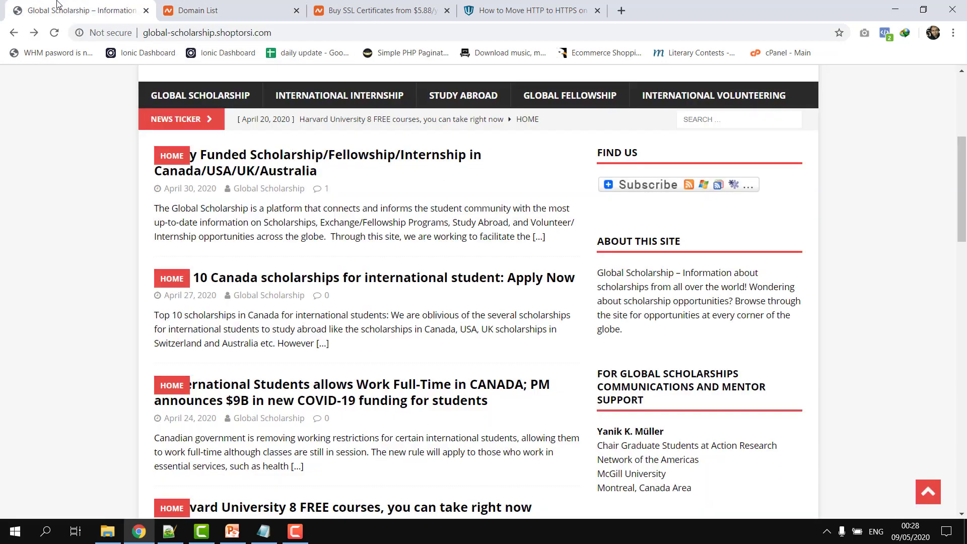
{"action": "left_click", "coordinate": [108, 35]}
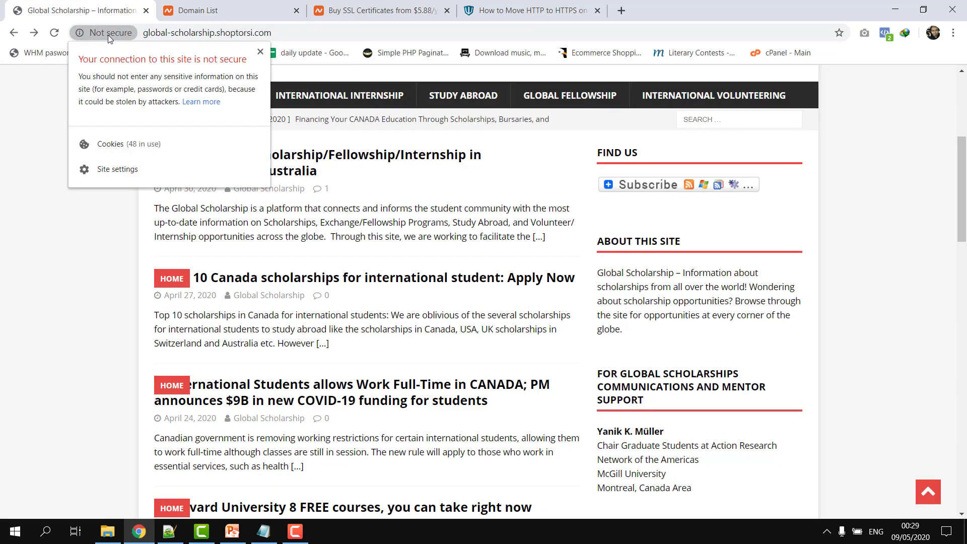
{"action": "left_click", "coordinate": [145, 32]}
{"action": "left_click", "coordinate": [144, 33]}
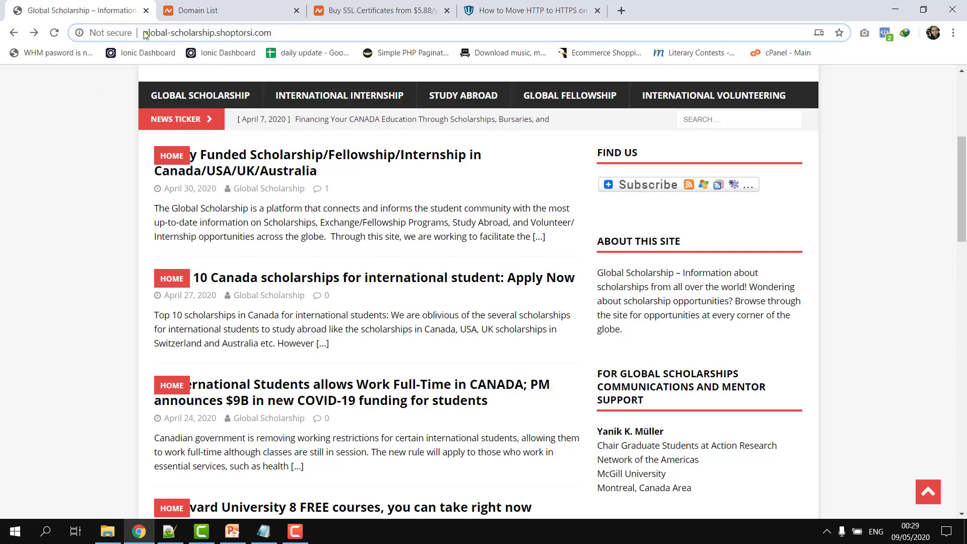
Step: Close the HTTP-to-HTTPS article and load global-scholarship.shoptorsi.com/wp-admin in a new browser tab
{"action": "left_click", "coordinate": [597, 10]}
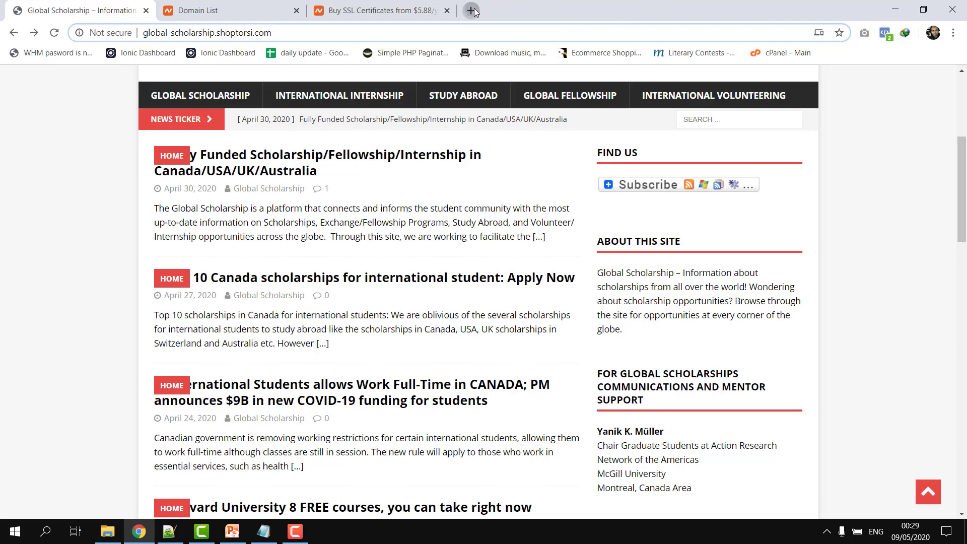
{"action": "left_click", "coordinate": [471, 10]}
{"action": "type", "text": "g"}
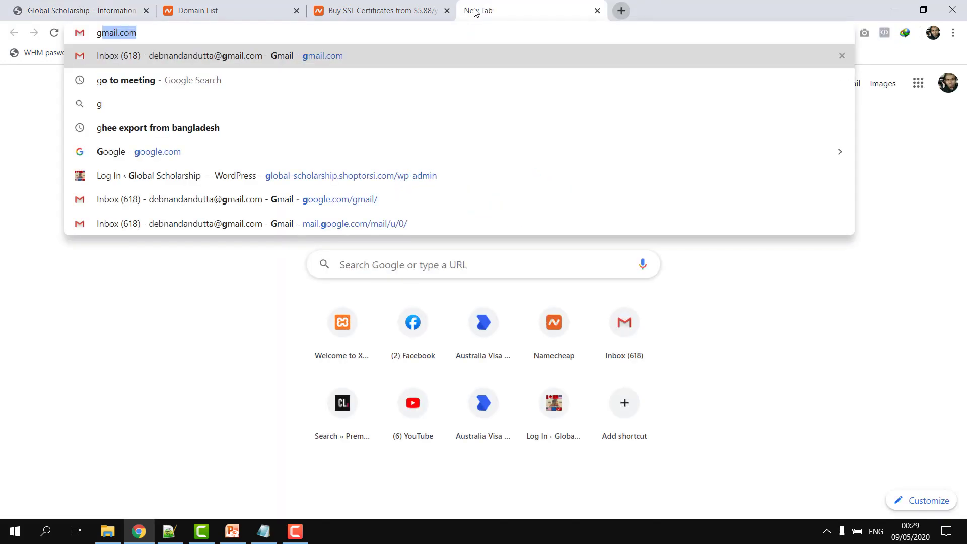
{"action": "type", "text": "o"}
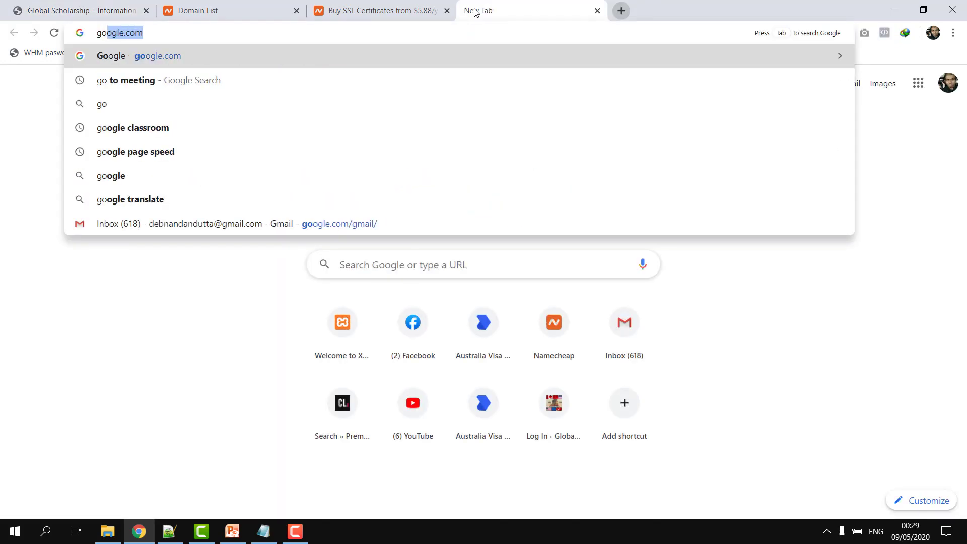
{"action": "key", "text": "BackSpace"}
{"action": "key", "text": "BackSpace"}
{"action": "type", "text": "lobal-scholarship.shoptorsi"}
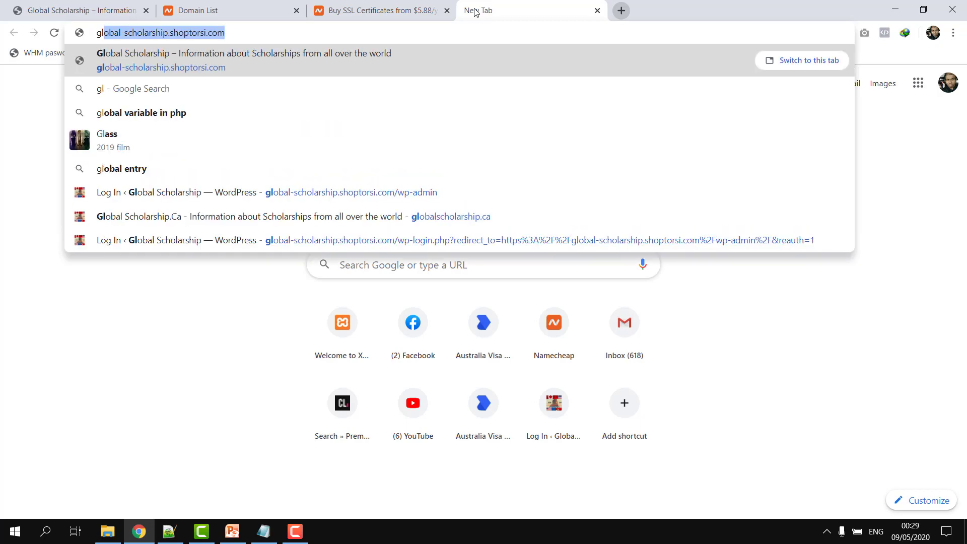
{"action": "key", "text": "Right"}
{"action": "type", "text": "/"}
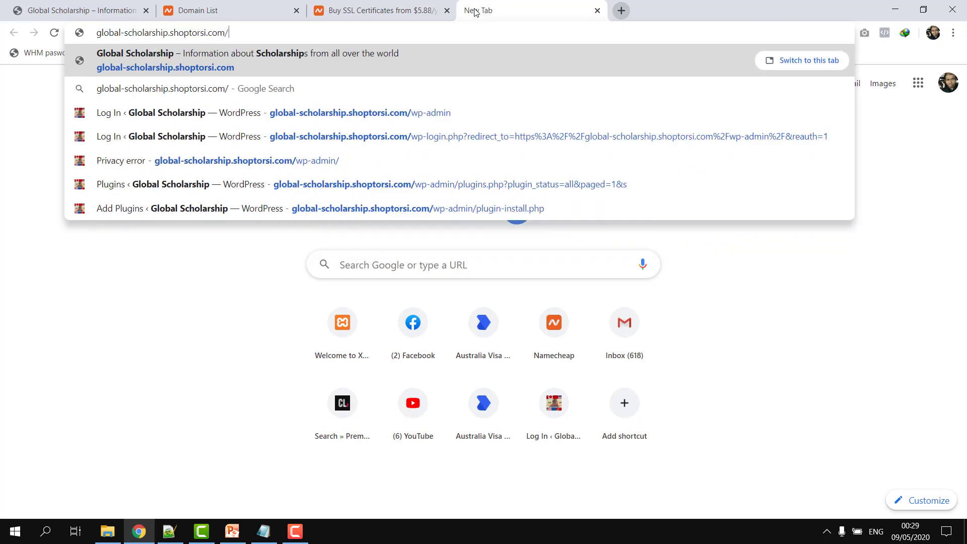
{"action": "type", "text": "wp-admin"}
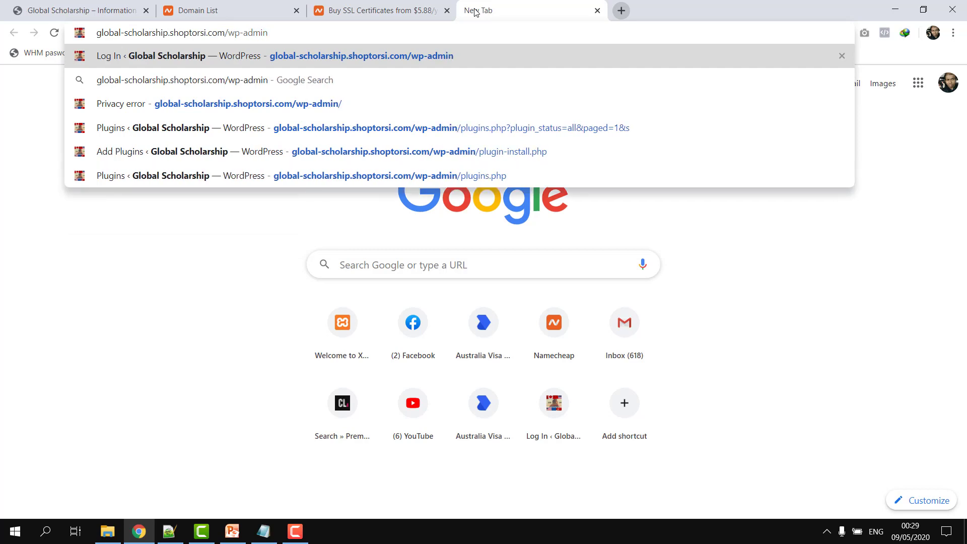
{"action": "key", "text": "Return"}
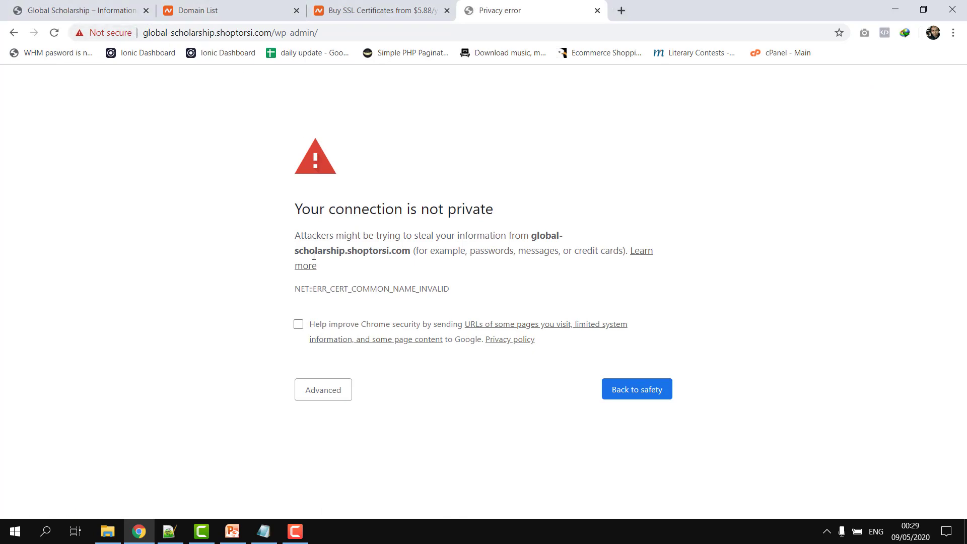
{"action": "key", "text": "F5"}
{"action": "left_click", "coordinate": [144, 11]}
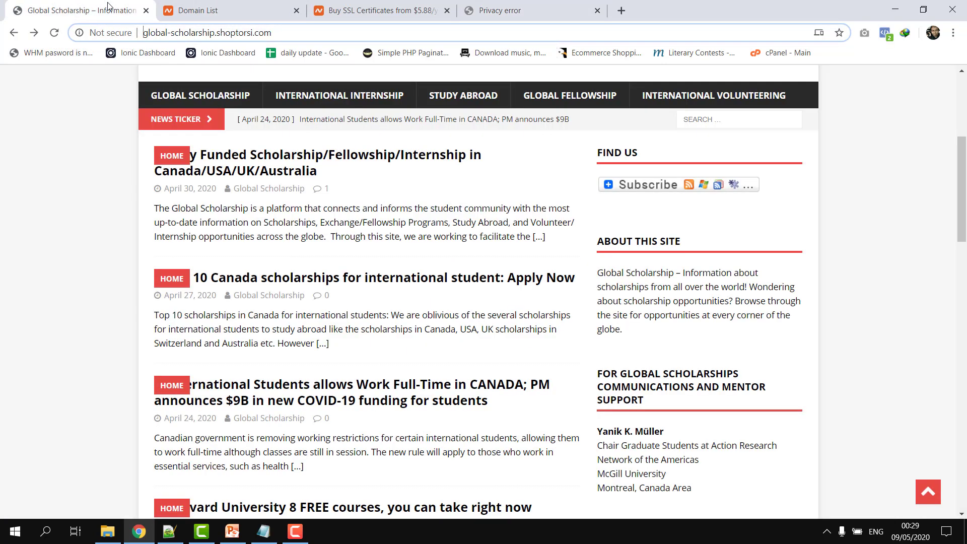
{"action": "left_click", "coordinate": [142, 33]}
{"action": "type", "text": "http"}
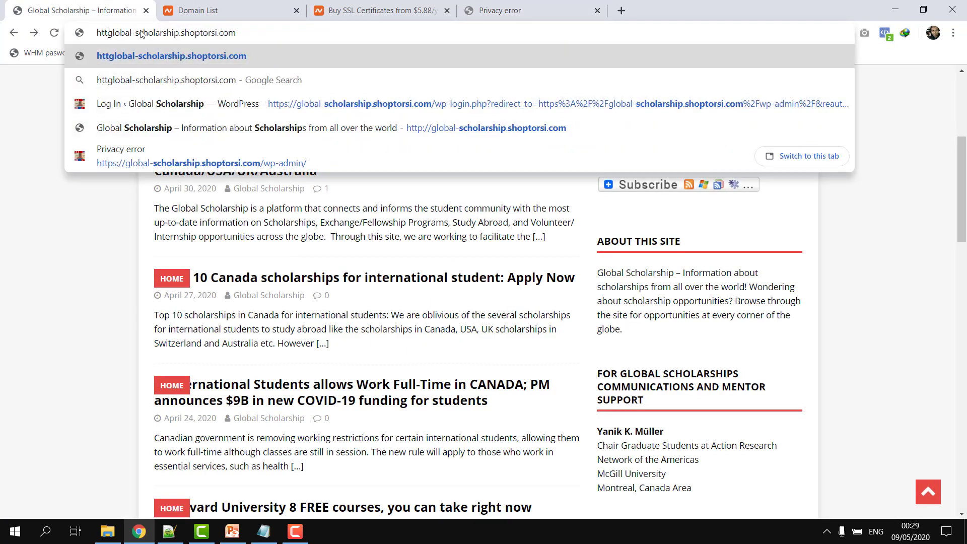
{"action": "type", "text": "s://"}
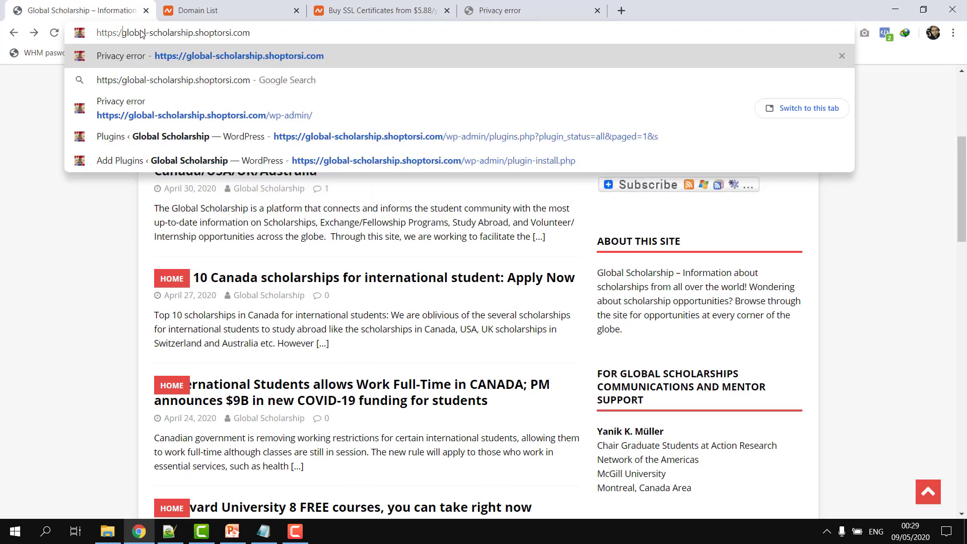
{"action": "key", "text": "Return"}
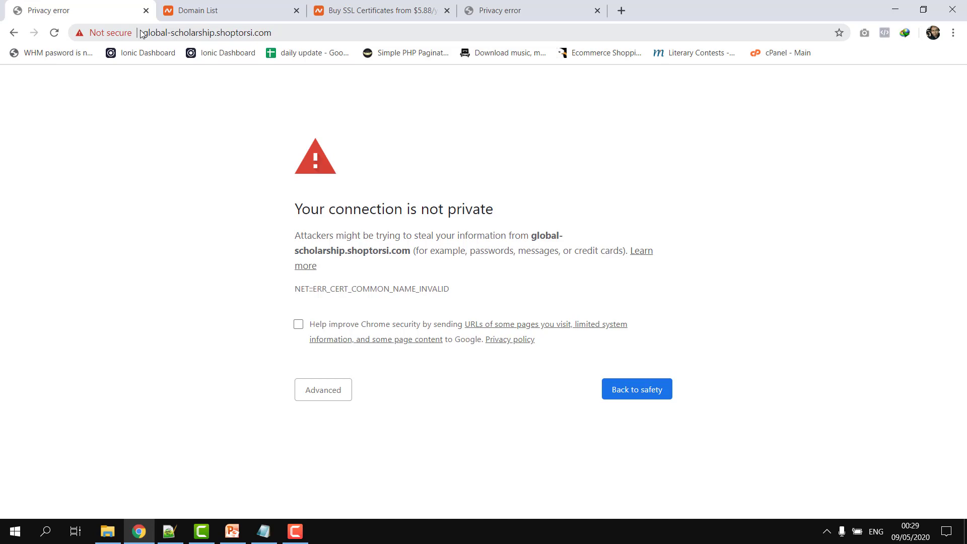
{"action": "key", "text": "F5"}
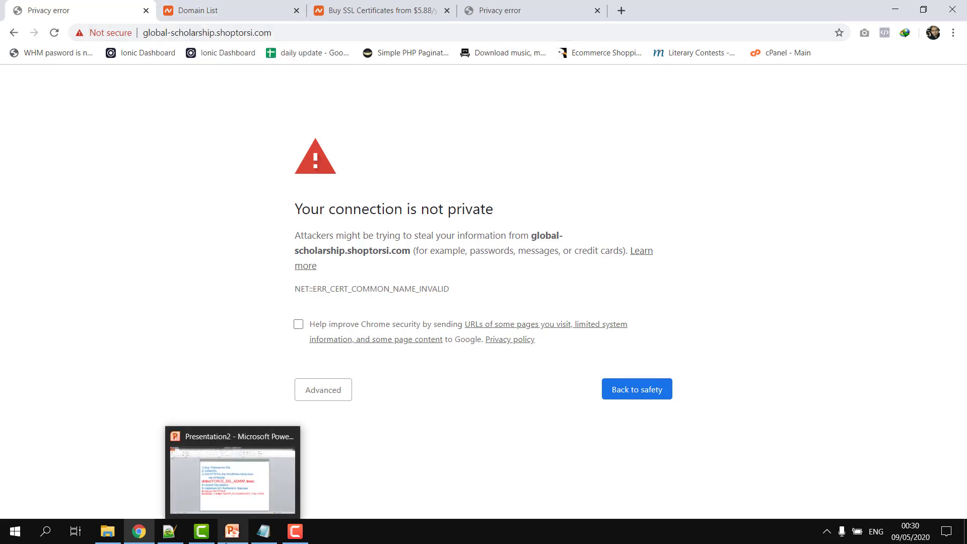
{"action": "left_click", "coordinate": [227, 541]}
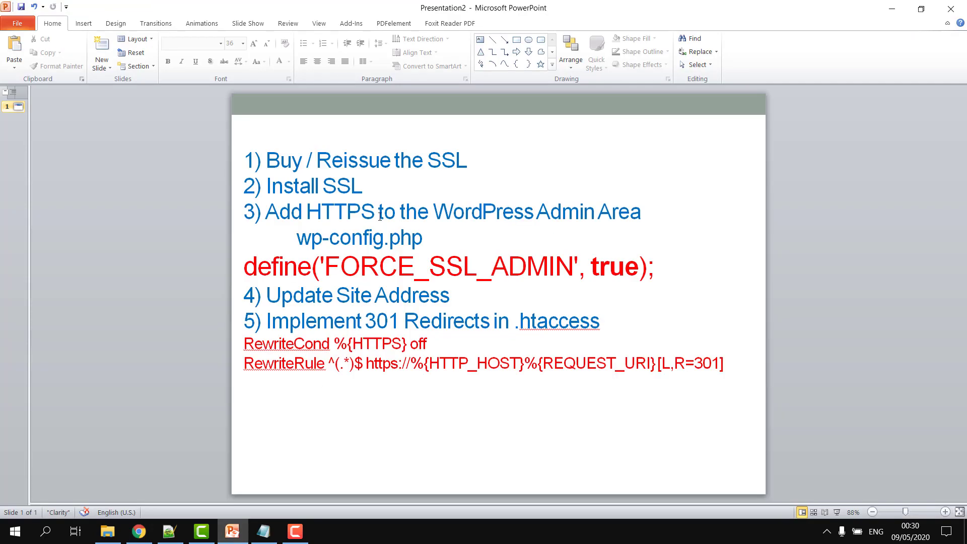
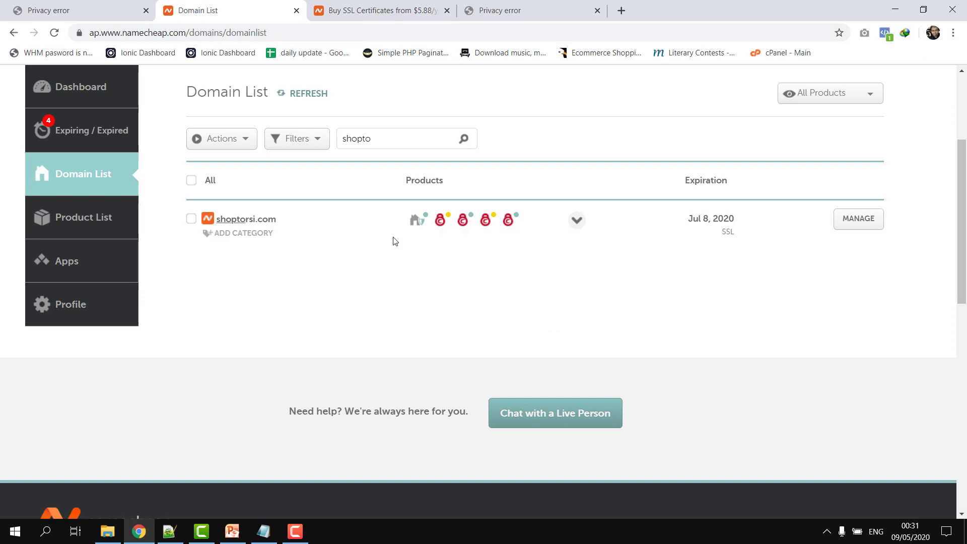
Step: Open the management page of shoptorsi.com's PositiveSSL certificate expiring Jul 08, 2020, and review its details
{"action": "mouse_move", "coordinate": [492, 220]}
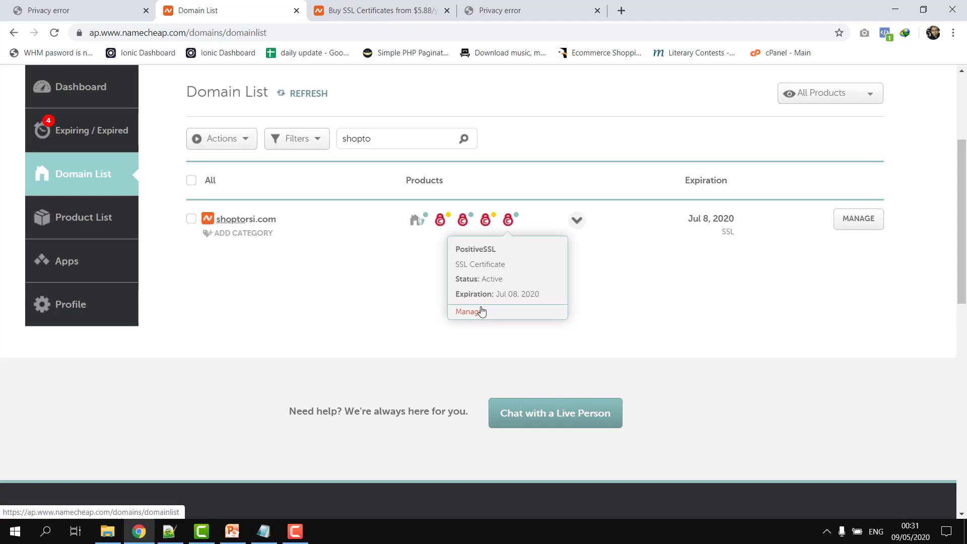
{"action": "left_click", "coordinate": [466, 311]}
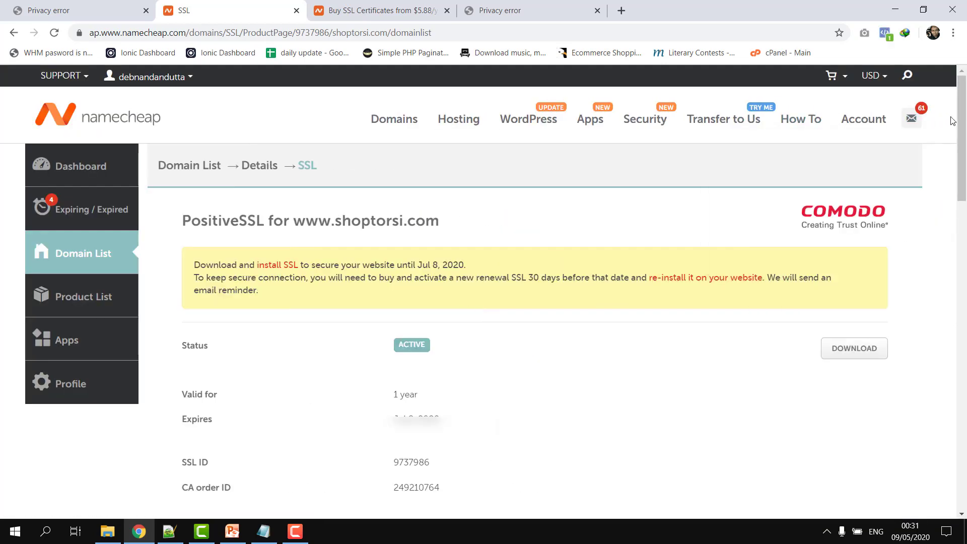
{"action": "left_click_drag", "start_coordinate": [962, 123], "coordinate": [962, 157]}
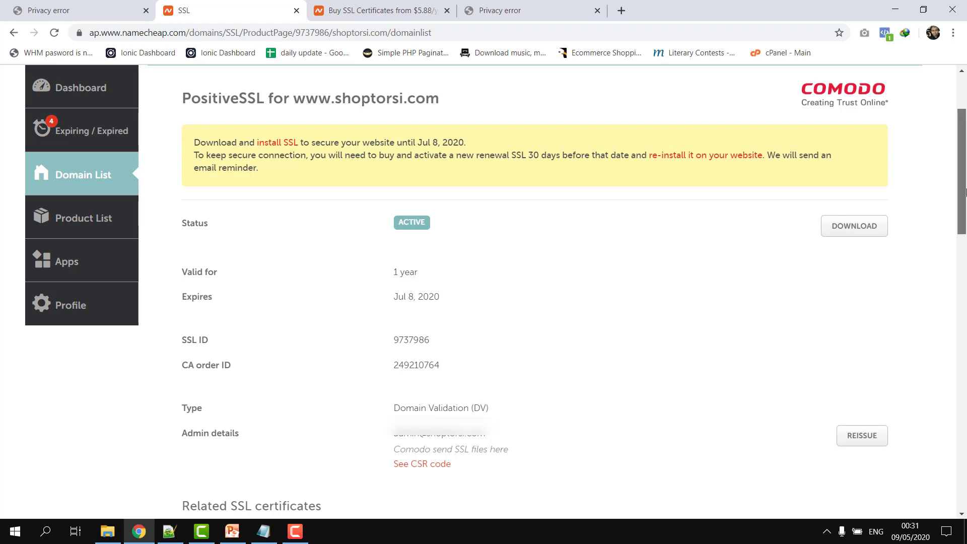
{"action": "scroll", "coordinate": [964, 212], "scroll_direction": "down", "scroll_amount": 3}
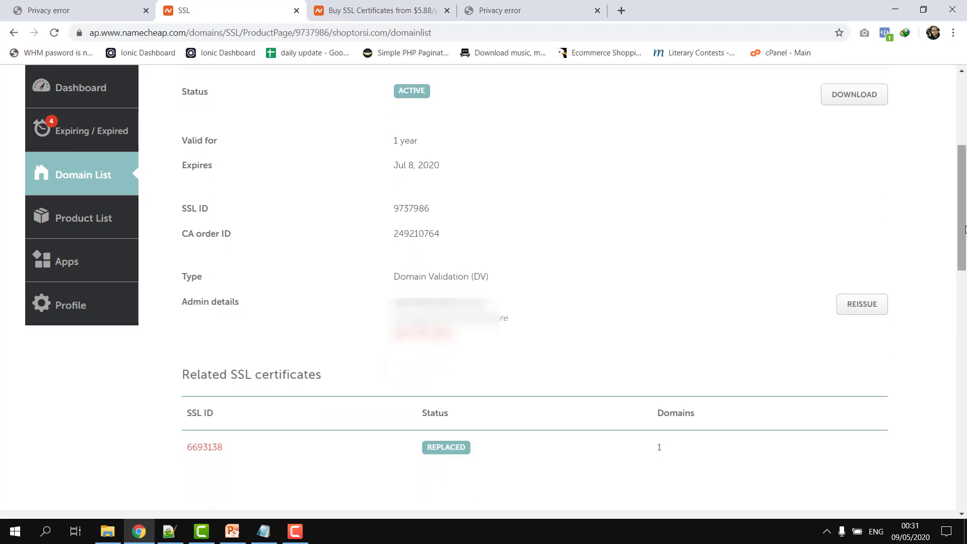
{"action": "left_click", "coordinate": [881, 307]}
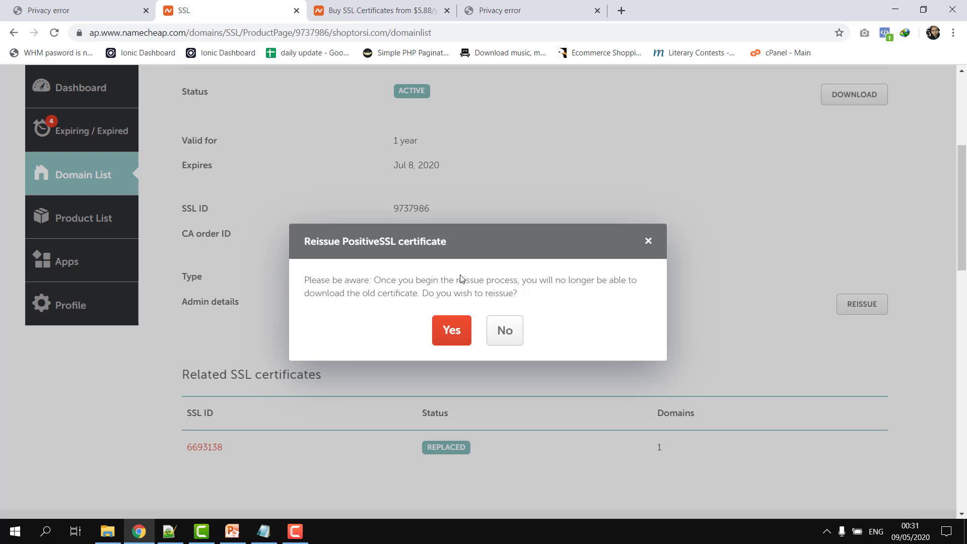
{"action": "left_click", "coordinate": [453, 330]}
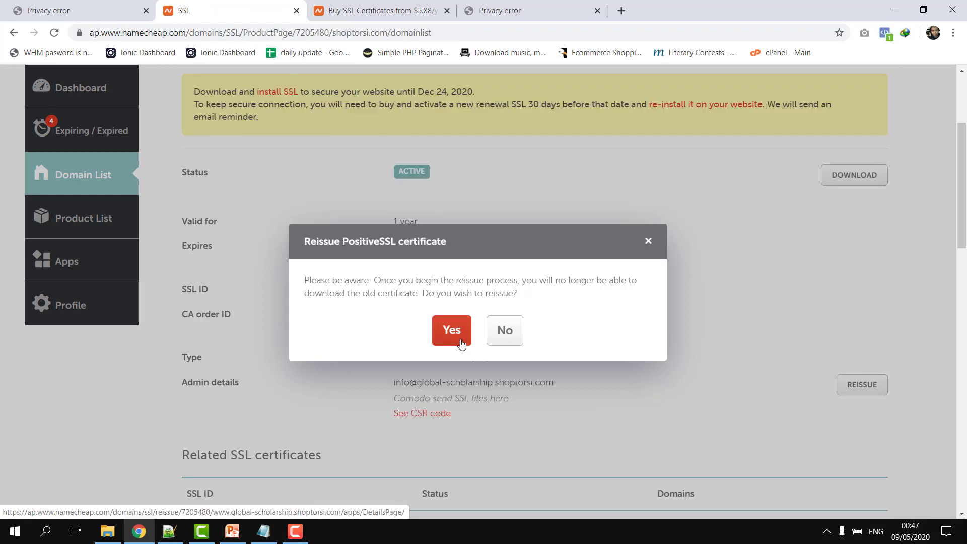
{"action": "left_click", "coordinate": [462, 342]}
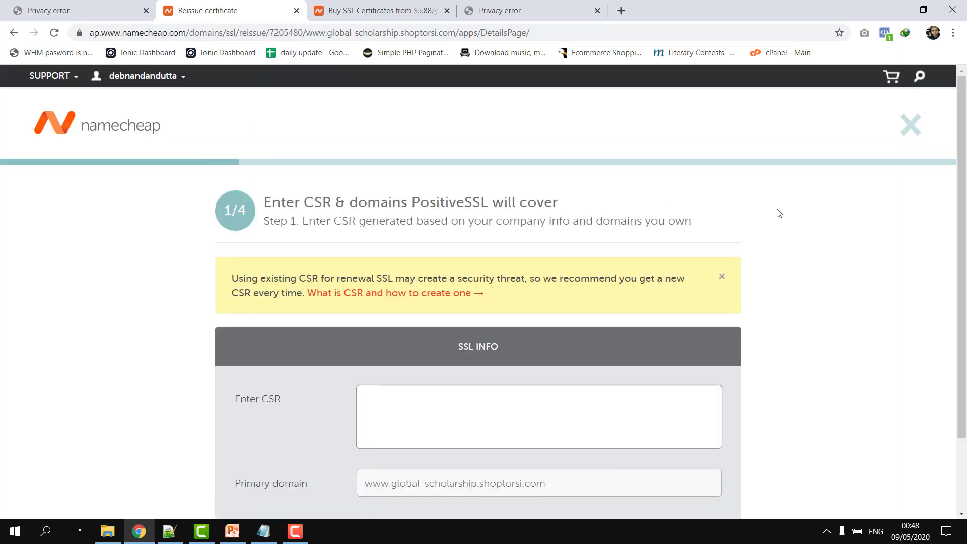
{"action": "left_click_drag", "start_coordinate": [964, 156], "coordinate": [965, 236]}
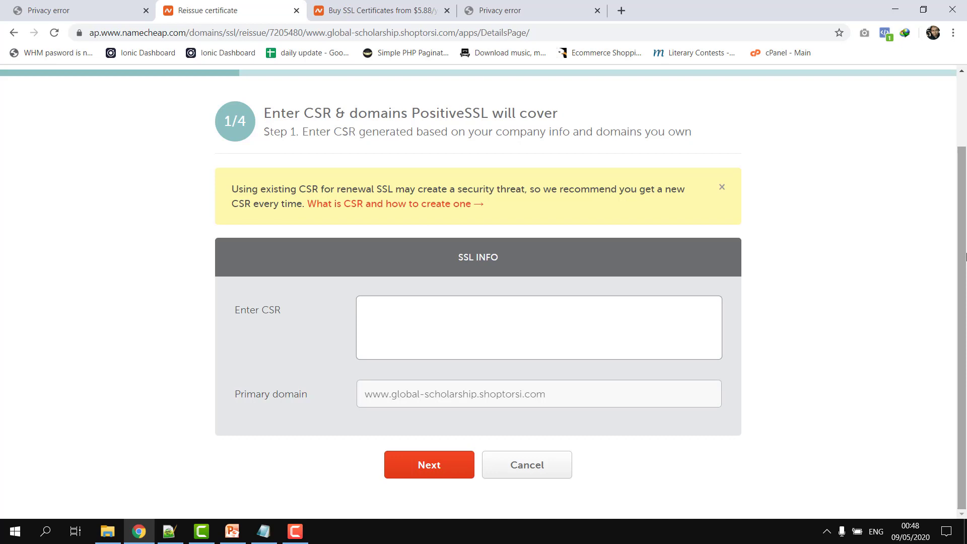
Step: Open the bookmarked cPanel in a new browser tab and log in with the saved credentials
{"action": "left_click", "coordinate": [623, 10]}
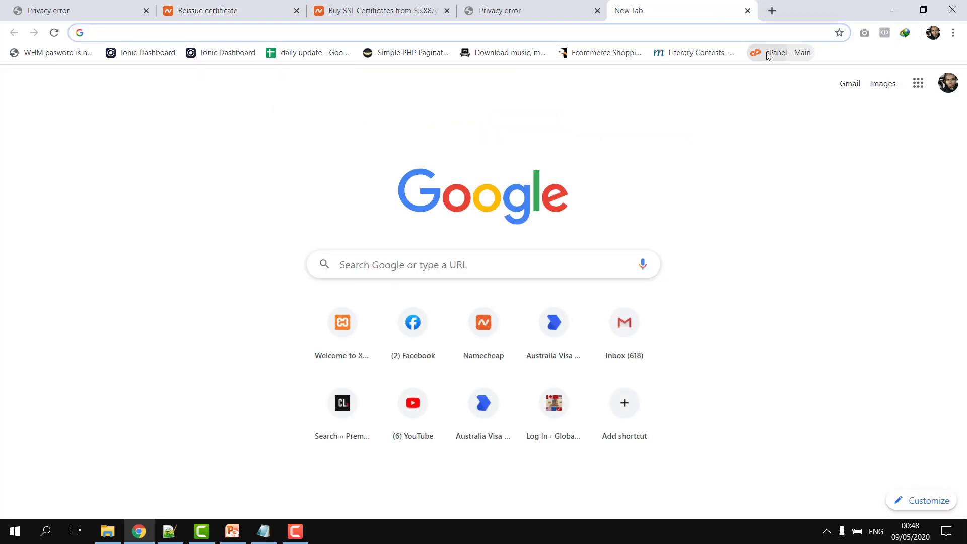
{"action": "left_click", "coordinate": [768, 56]}
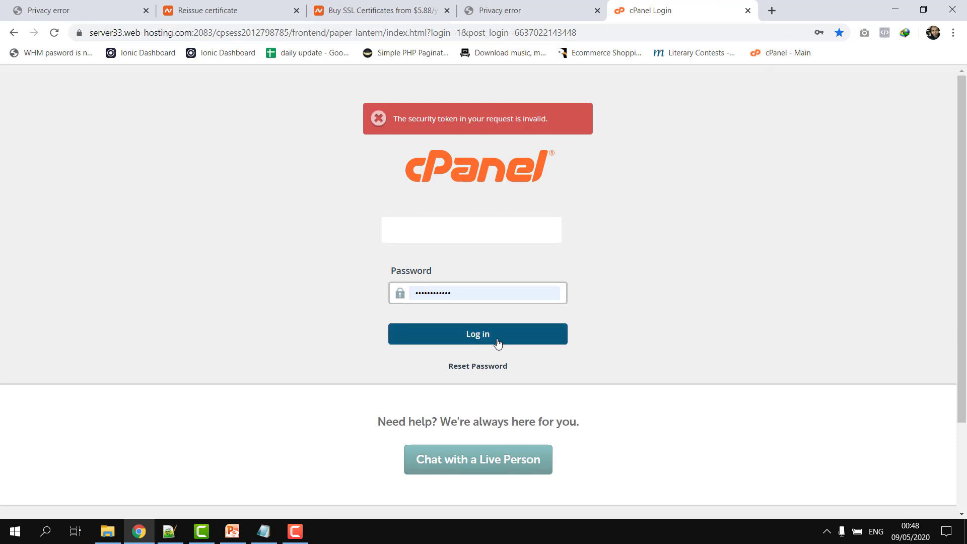
{"action": "left_click", "coordinate": [497, 343]}
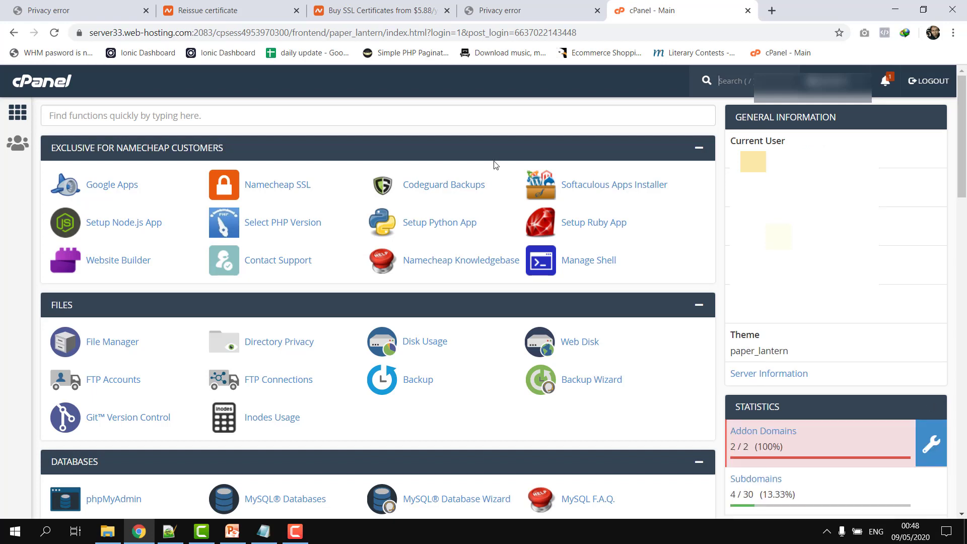
Step: Find the SSL/TLS manager by searching for "ssl" and open its Certificate Signing Requests (CSR) page
{"action": "left_click", "coordinate": [513, 124]}
{"action": "type", "text": "ssl"}
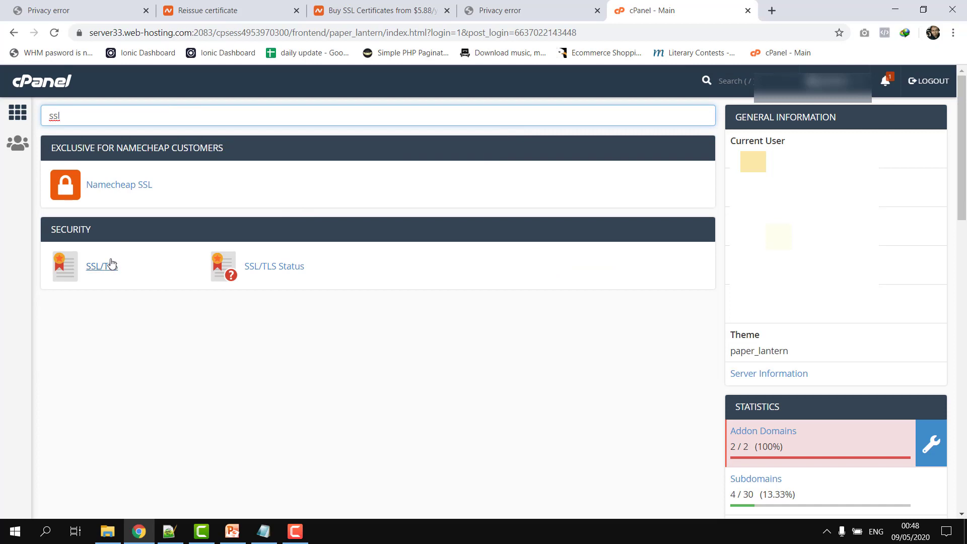
{"action": "left_click", "coordinate": [110, 266]}
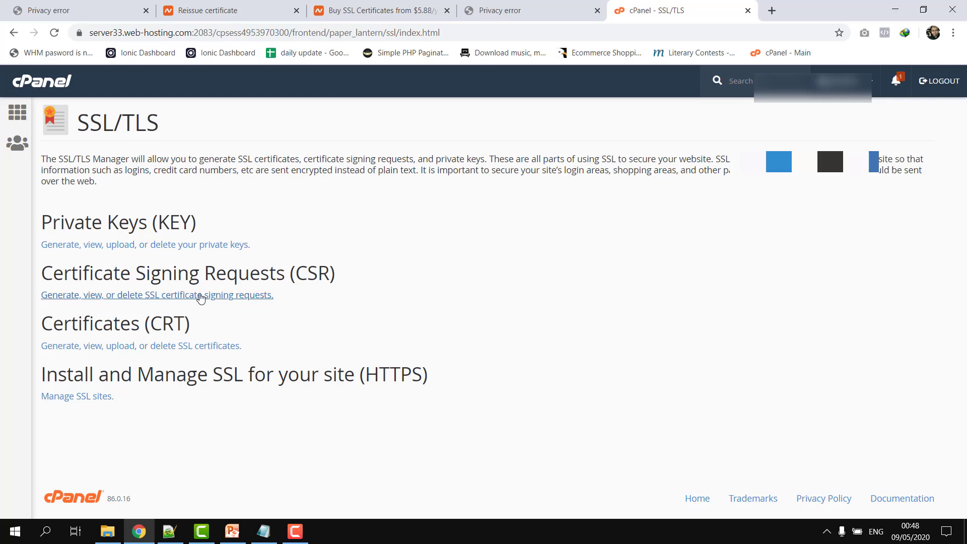
{"action": "left_click", "coordinate": [136, 295]}
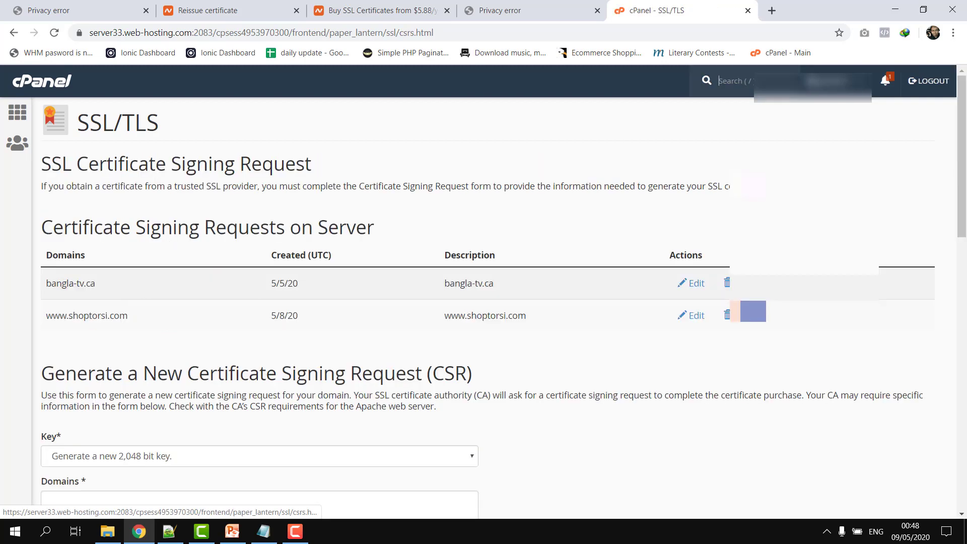
{"action": "left_click_drag", "start_coordinate": [960, 132], "coordinate": [965, 215]}
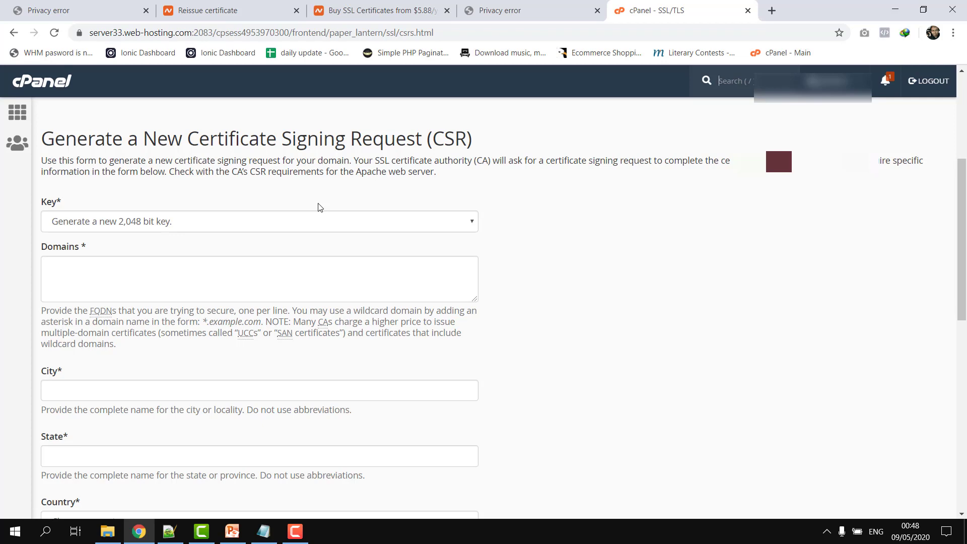
{"action": "left_click", "coordinate": [301, 282]}
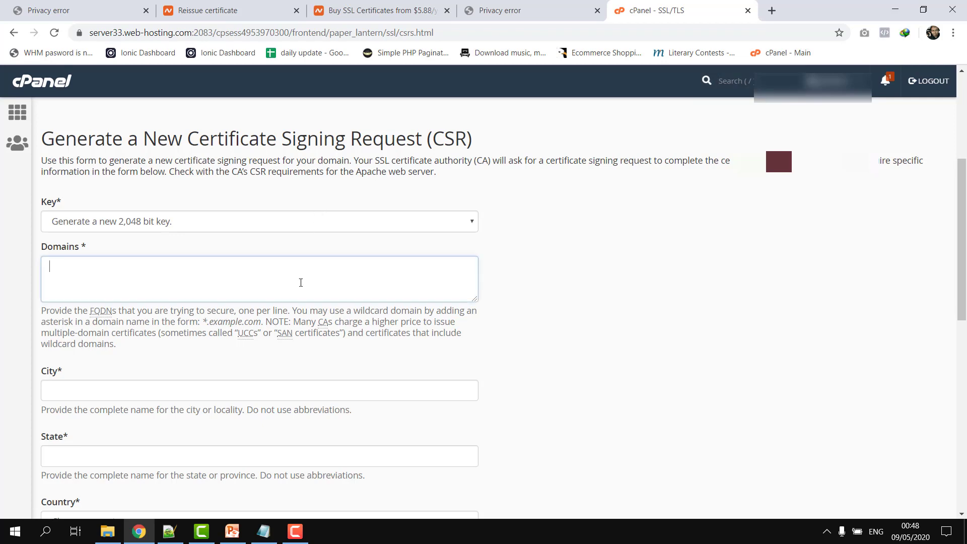
{"action": "left_click", "coordinate": [111, 12]}
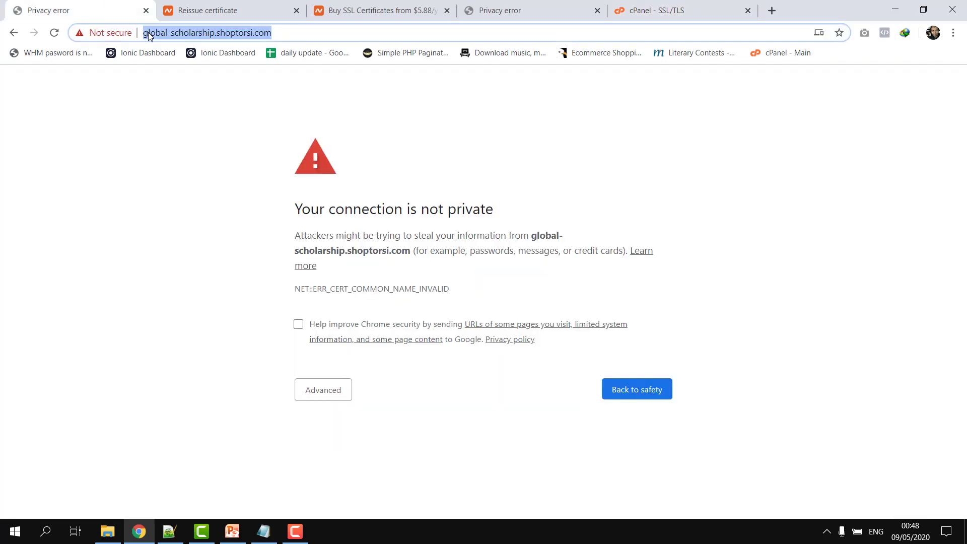
{"action": "left_click", "coordinate": [654, 10]}
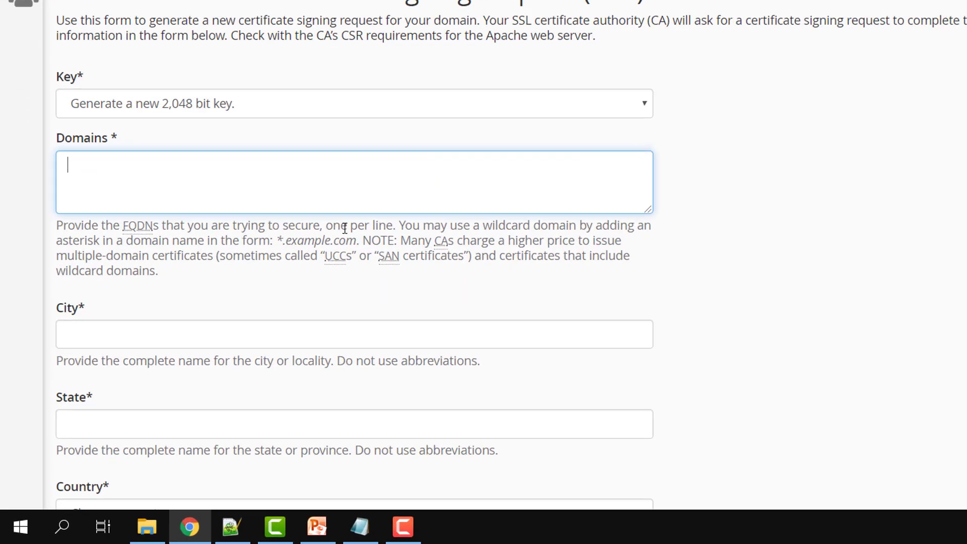
{"action": "type", "text": "https://global-scholarship.shoptorsi.com/"}
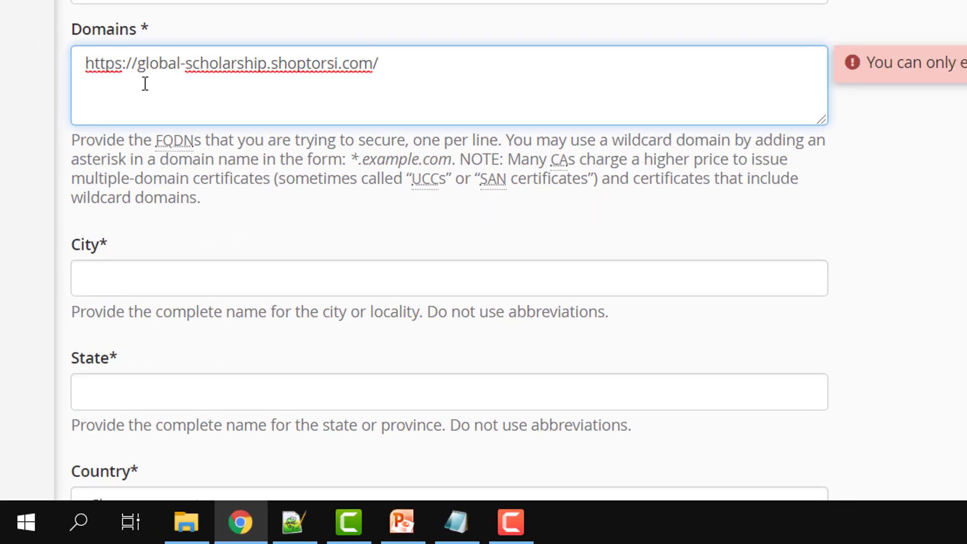
{"action": "left_click_drag", "start_coordinate": [137, 63], "coordinate": [75, 61]}
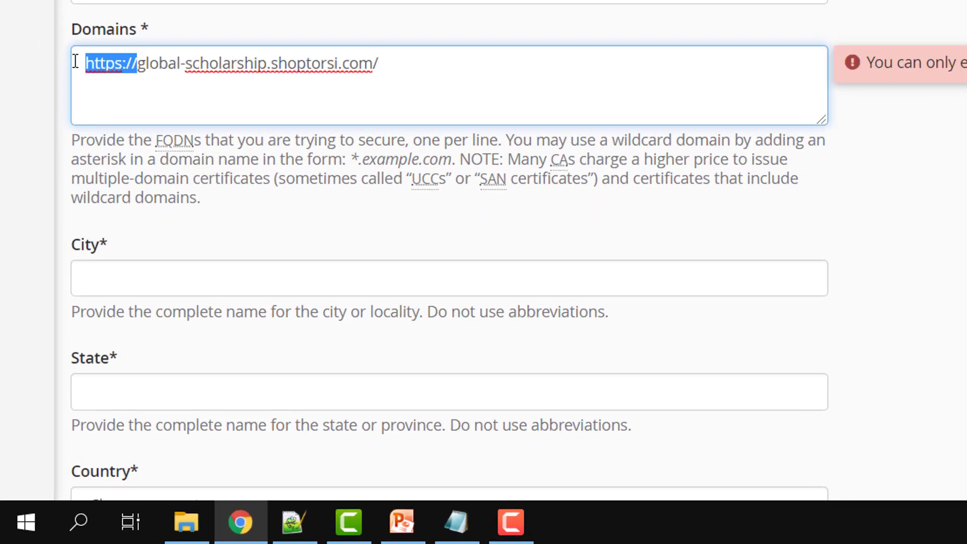
{"action": "key", "text": "BackSpace"}
{"action": "type", "text": "www"}
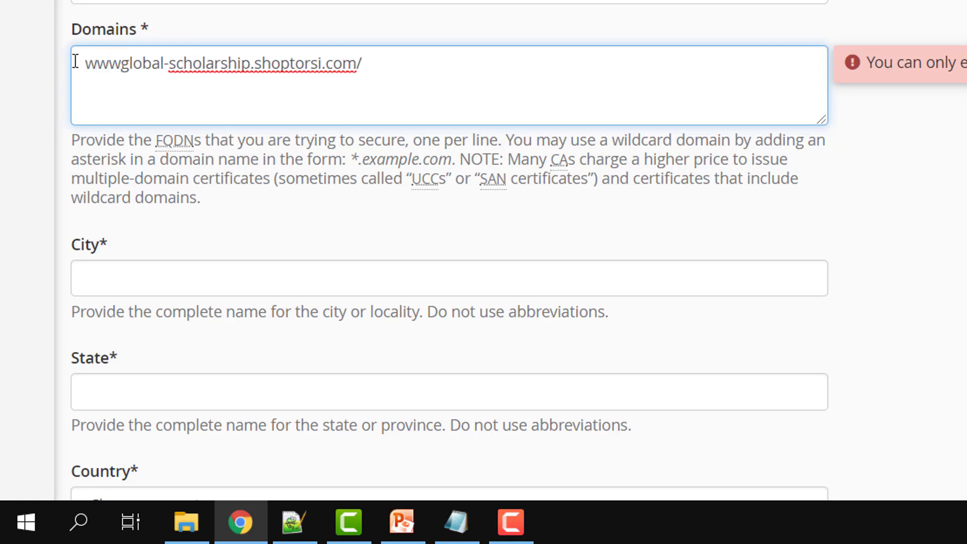
{"action": "type", "text": "."}
{"action": "left_click", "coordinate": [407, 64]}
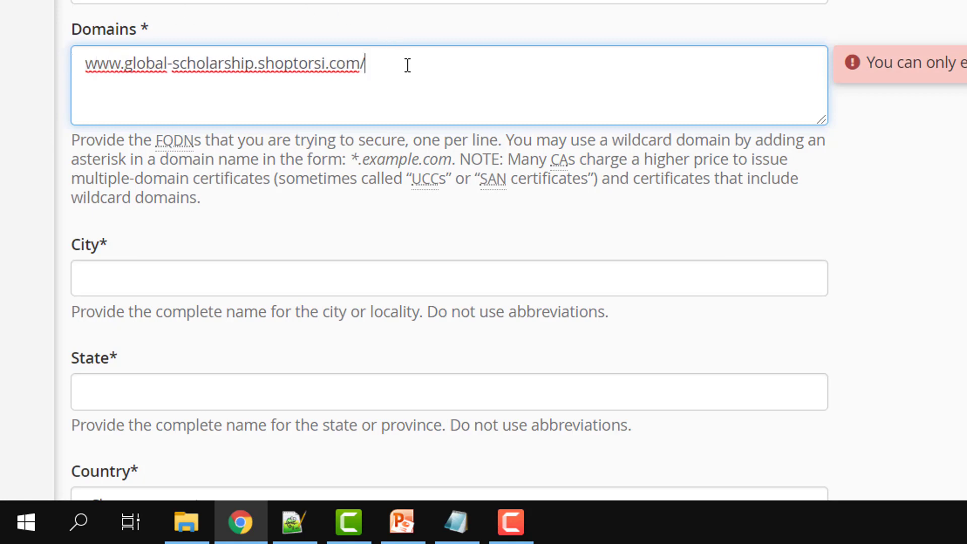
{"action": "key", "text": "BackSpace"}
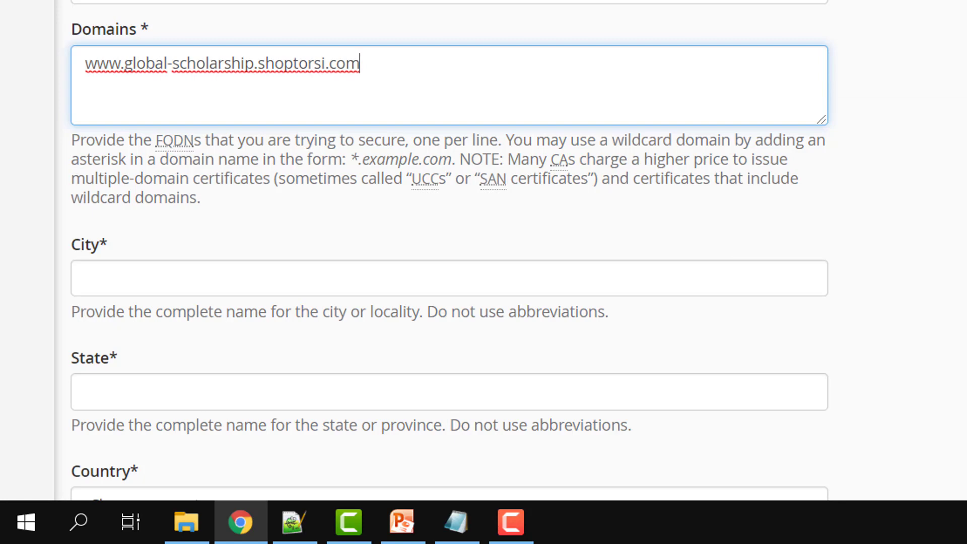
Step: Fill in the CSR's city as ON and its state as Ottawa from the saved suggestions
{"action": "scroll", "coordinate": [591, 123], "scroll_direction": "down", "scroll_amount": 4}
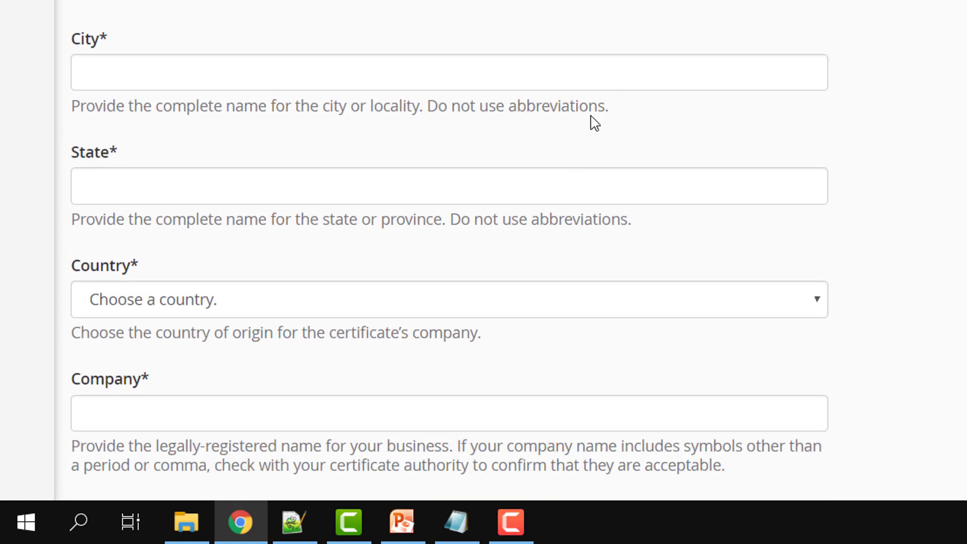
{"action": "double_click", "coordinate": [599, 95]}
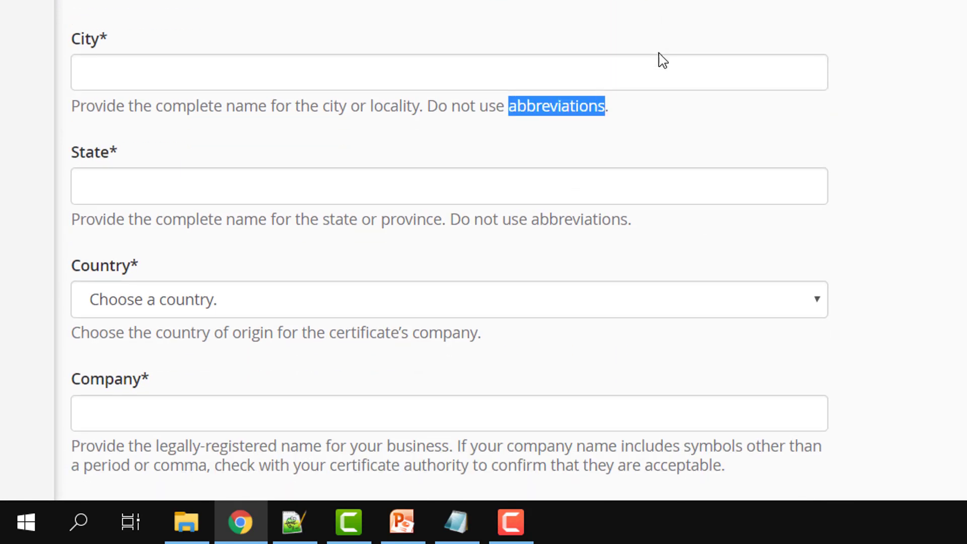
{"action": "left_click", "coordinate": [662, 67]}
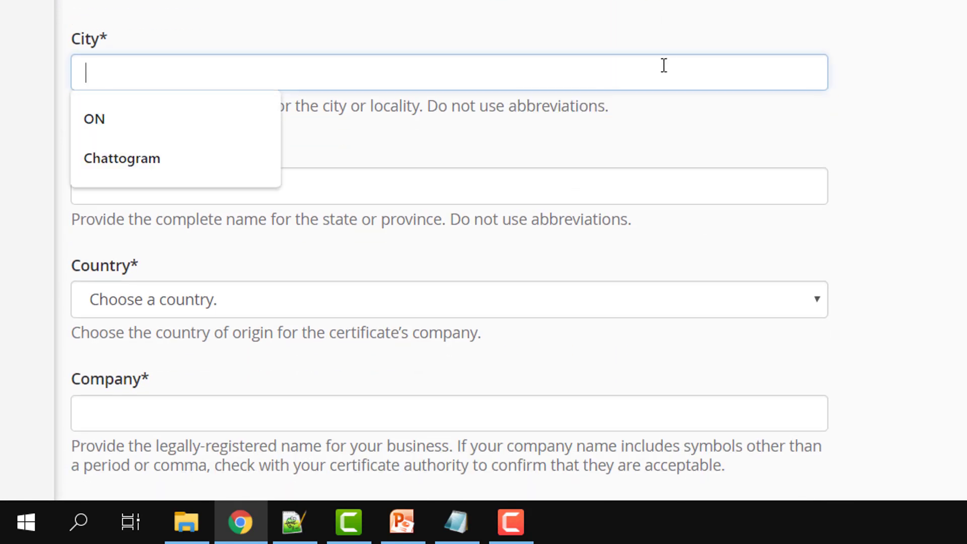
{"action": "left_click", "coordinate": [196, 127]}
{"action": "left_click", "coordinate": [207, 175]}
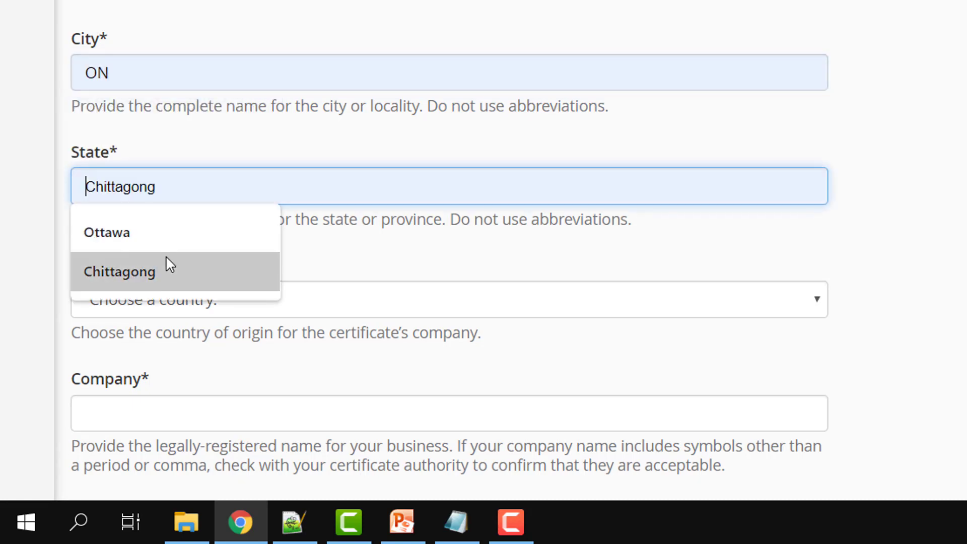
{"action": "left_click", "coordinate": [166, 231]}
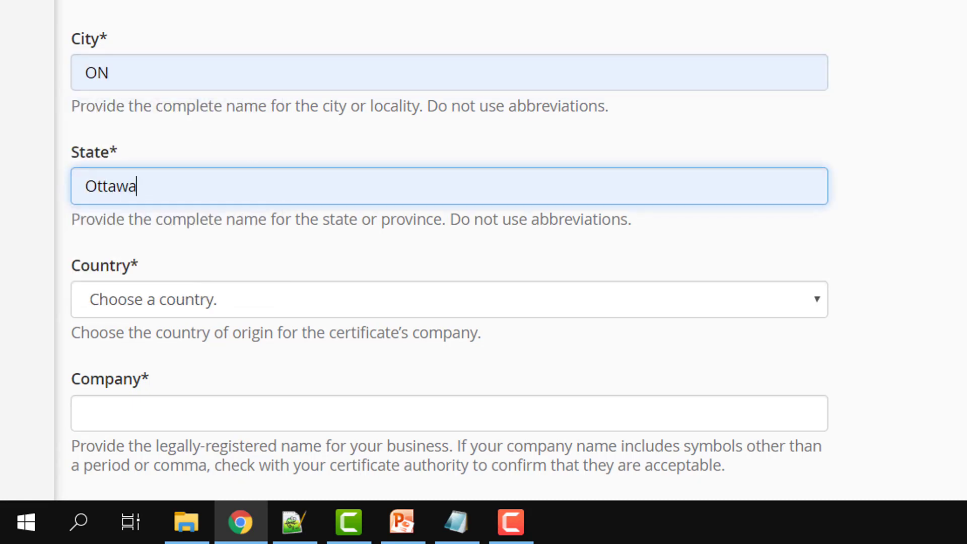
Step: Set the certificate company's country to CA (Canada)
{"action": "scroll", "coordinate": [685, 88], "scroll_direction": "down", "scroll_amount": 5}
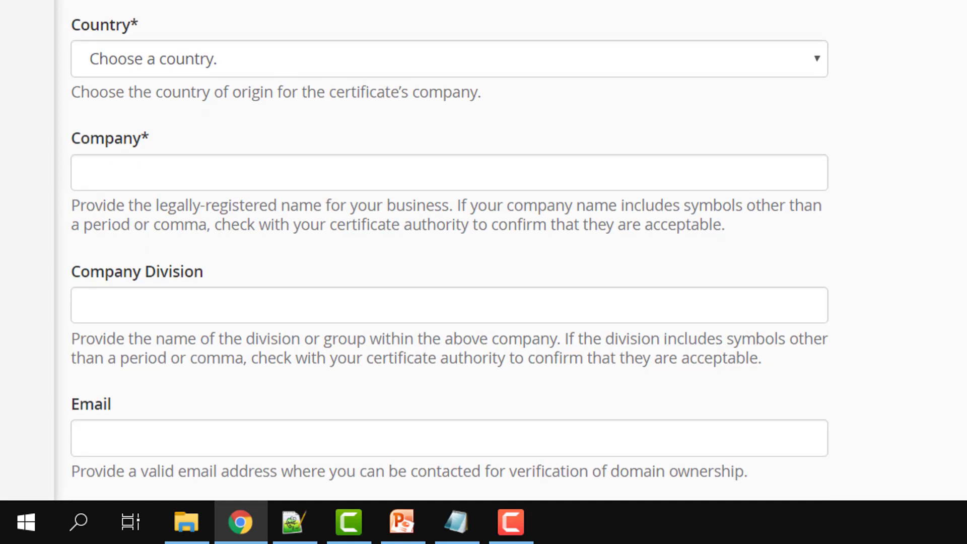
{"action": "left_click", "coordinate": [716, 65]}
{"action": "scroll", "coordinate": [716, 5], "scroll_direction": "down", "scroll_amount": 6}
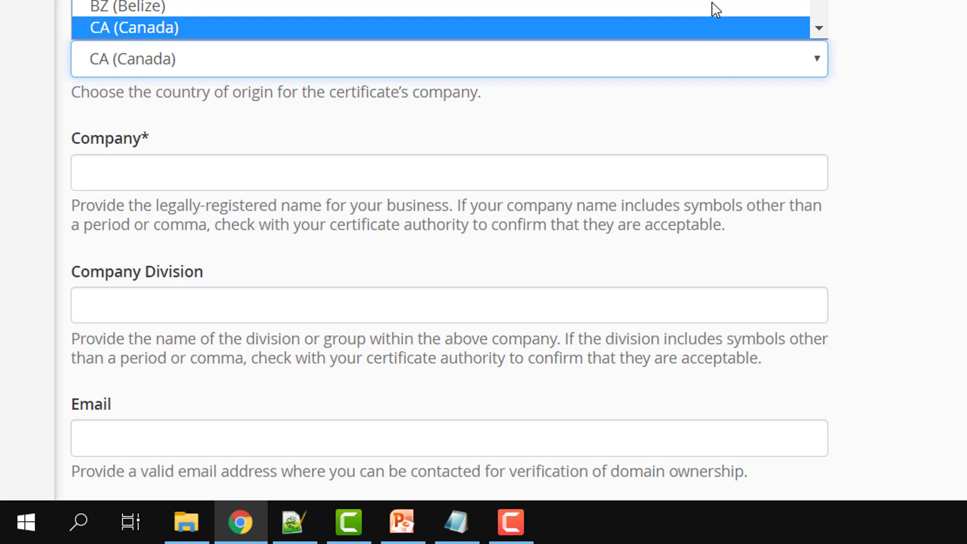
{"action": "left_click", "coordinate": [729, 27]}
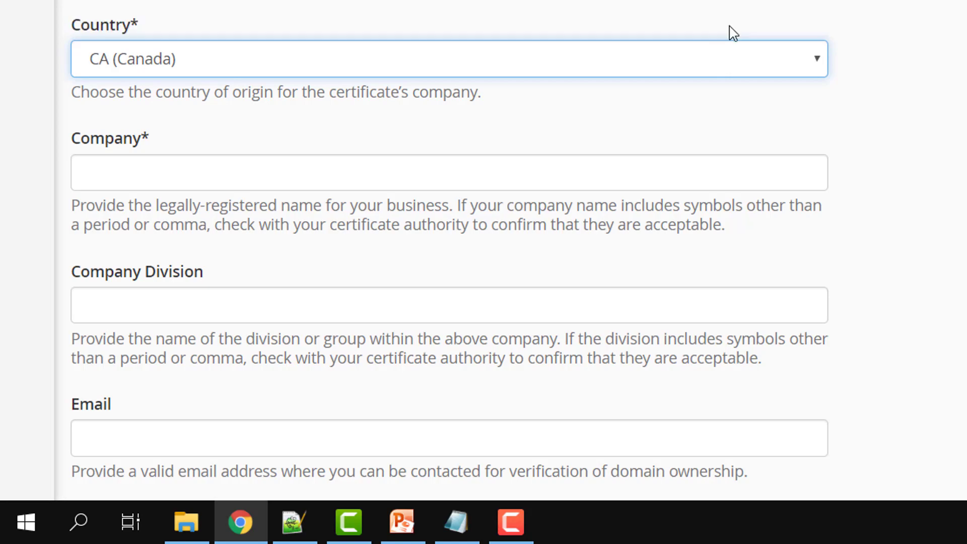
Step: Enter Global Scholarship as the company and Scholarship as the company division
{"action": "left_click", "coordinate": [601, 175]}
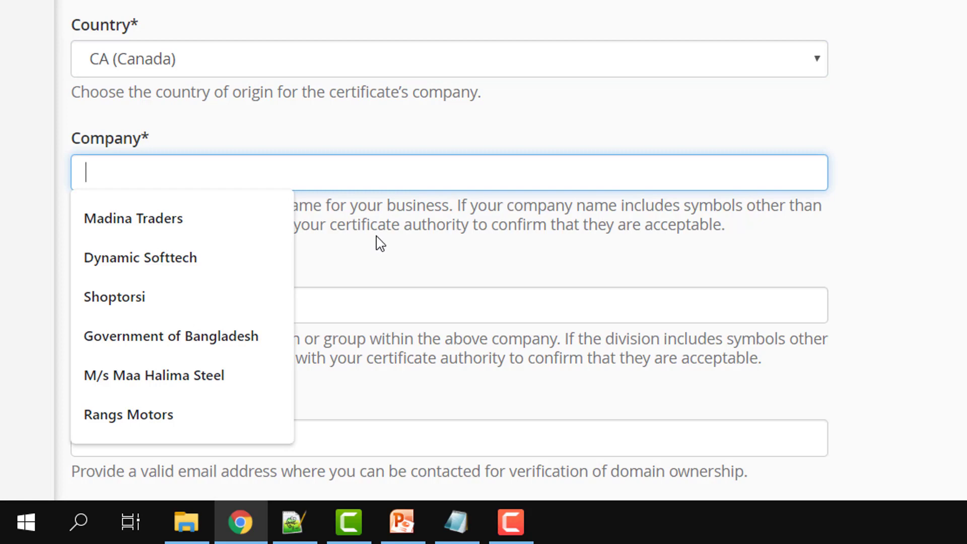
{"action": "type", "text": "g"}
{"action": "left_click", "coordinate": [178, 234]}
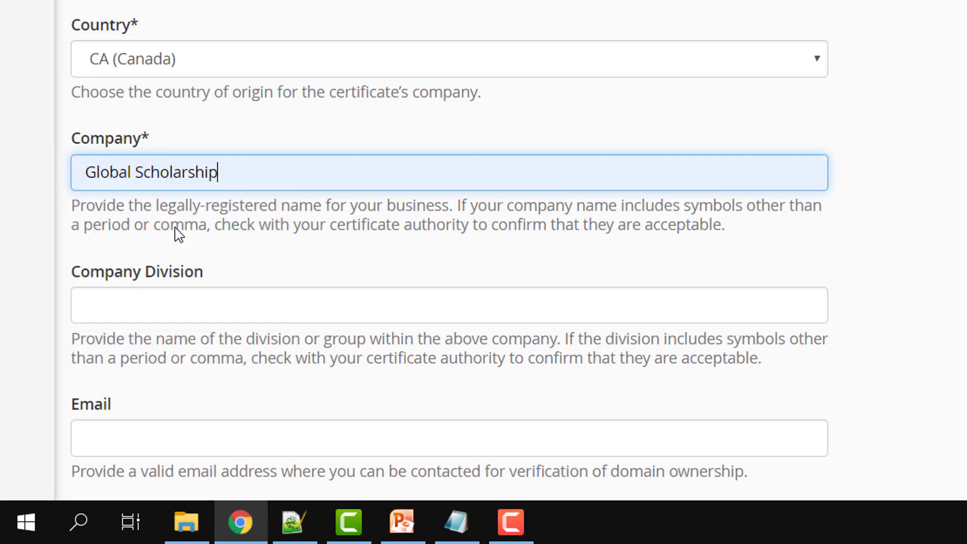
{"action": "left_click", "coordinate": [201, 293]}
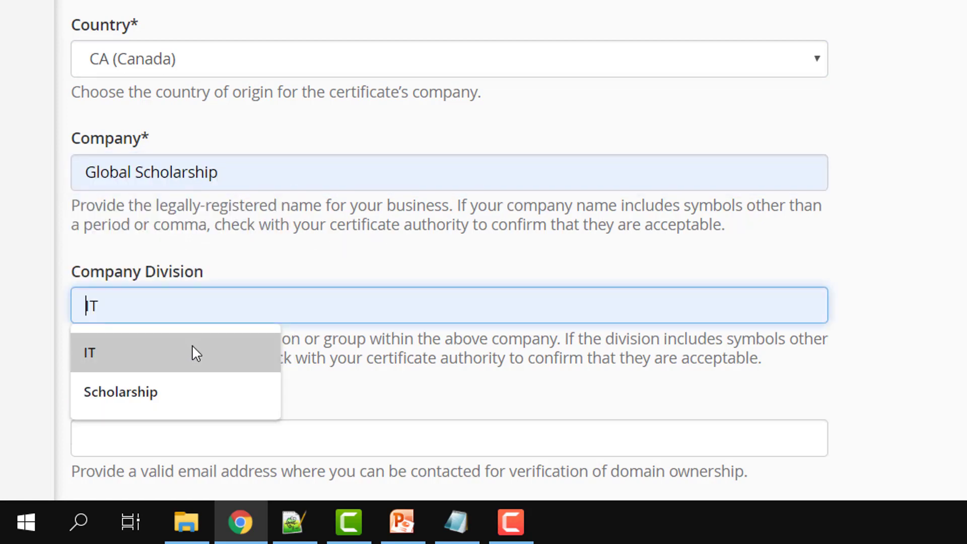
{"action": "left_click", "coordinate": [198, 389]}
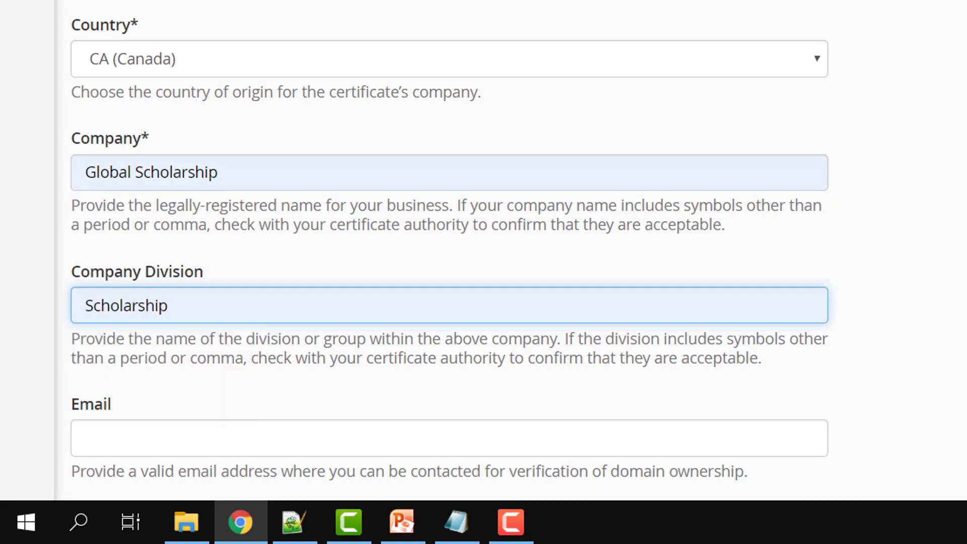
Step: Fill in the contact's e-mail address for domain ownership verification from the saved suggestions
{"action": "scroll", "coordinate": [630, 276], "scroll_direction": "down", "scroll_amount": 4}
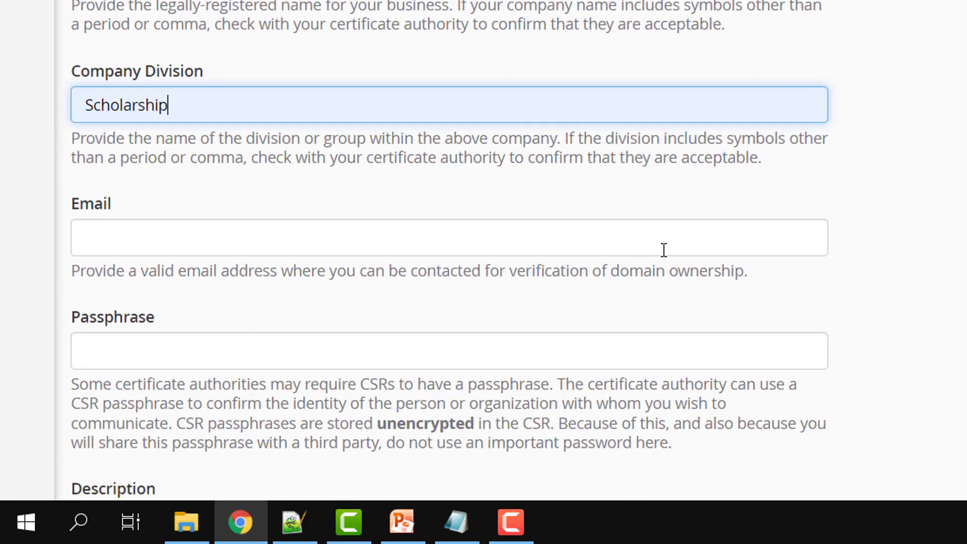
{"action": "left_click", "coordinate": [663, 249]}
{"action": "type", "text": "su"}
{"action": "key", "text": "Down"}
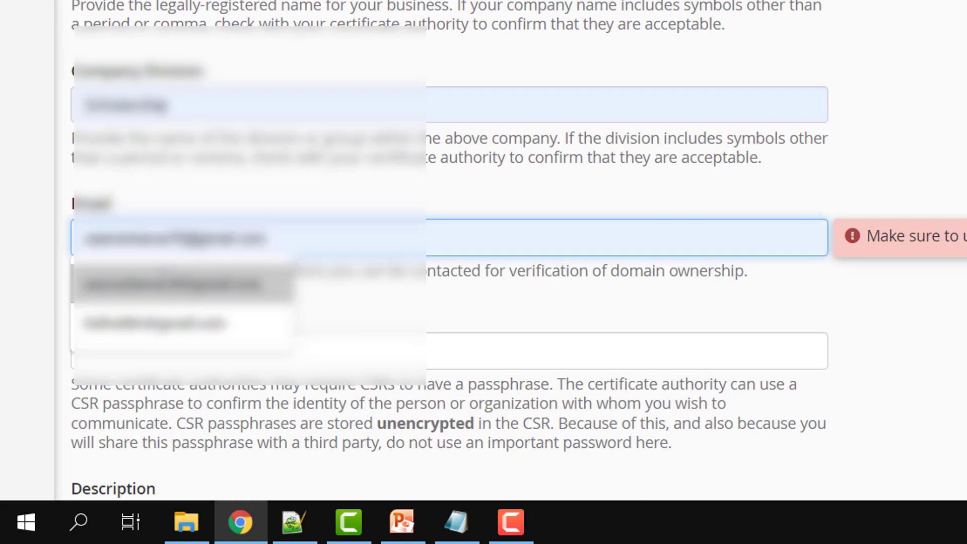
{"action": "key", "text": "Return"}
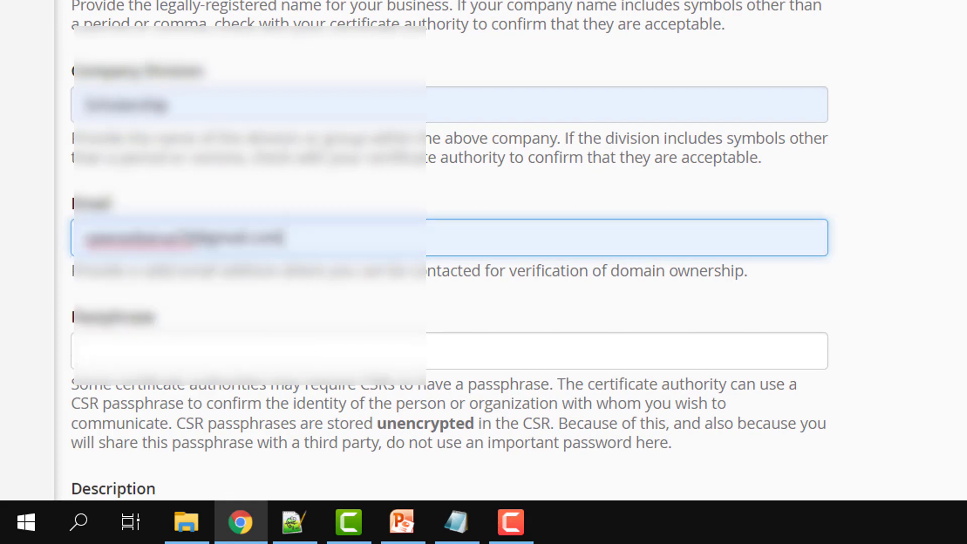
Step: Fill in the CSR passphrase from the saved suggestions
{"action": "scroll", "coordinate": [499, 296], "scroll_direction": "down", "scroll_amount": 4}
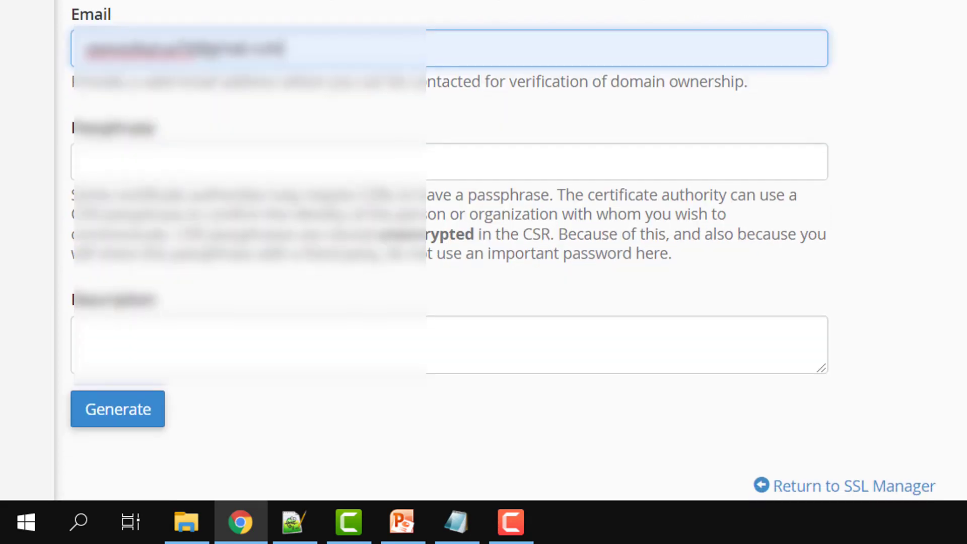
{"action": "left_click", "coordinate": [635, 158]}
{"action": "left_click", "coordinate": [200, 214]}
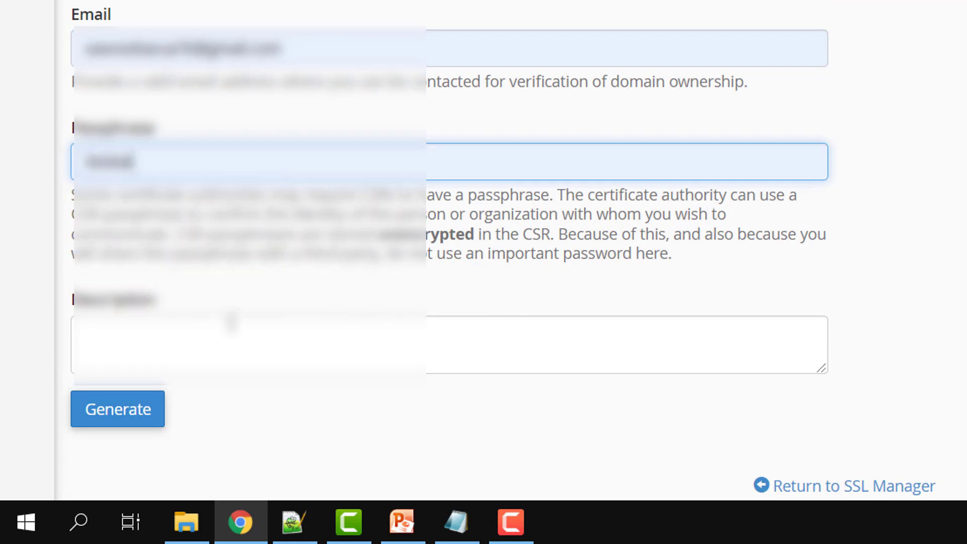
Step: Describe the certificate request as "This is a Scholarship site who works worldwide" and generate the CSR
{"action": "left_click", "coordinate": [231, 322]}
{"action": "type", "text": "Test cs"}
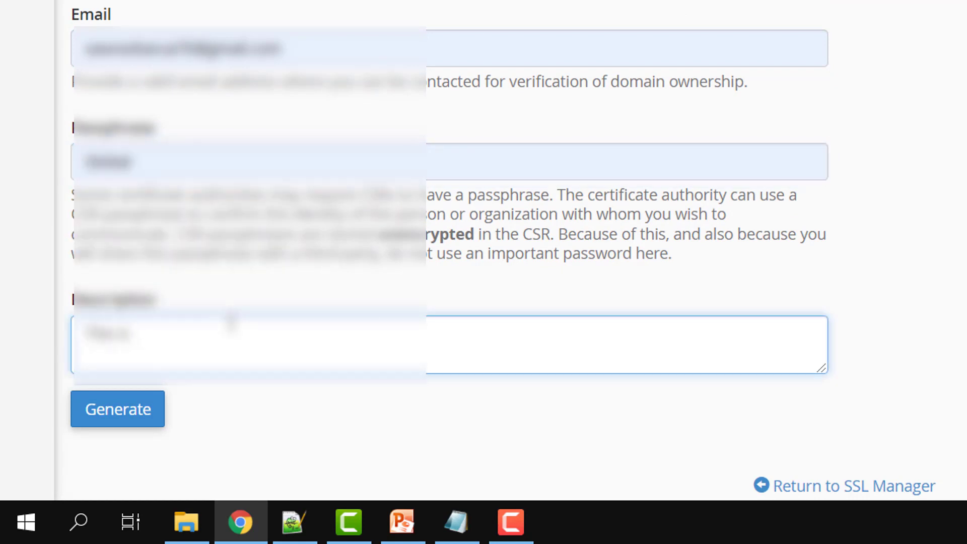
{"action": "type", "text": "r testing purpose"}
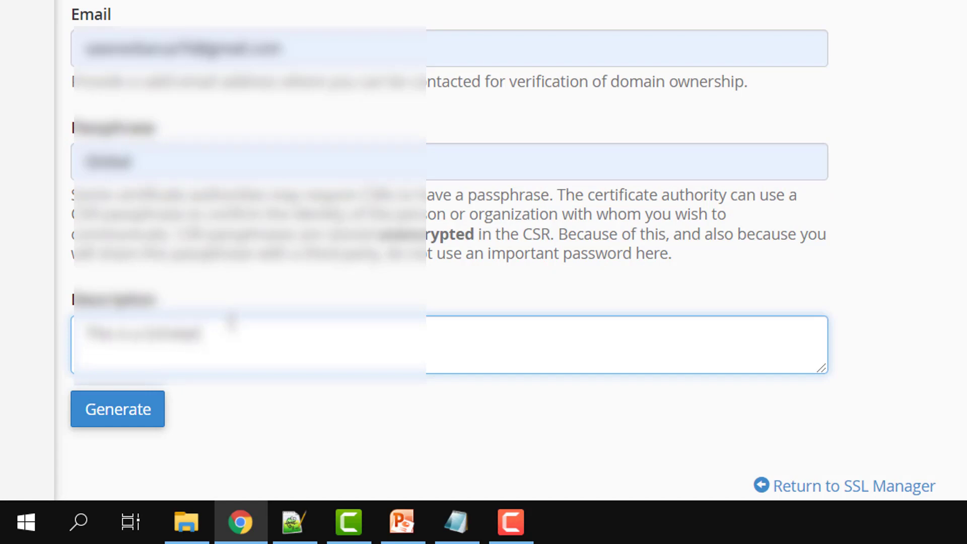
{"action": "type", "text": "s"}
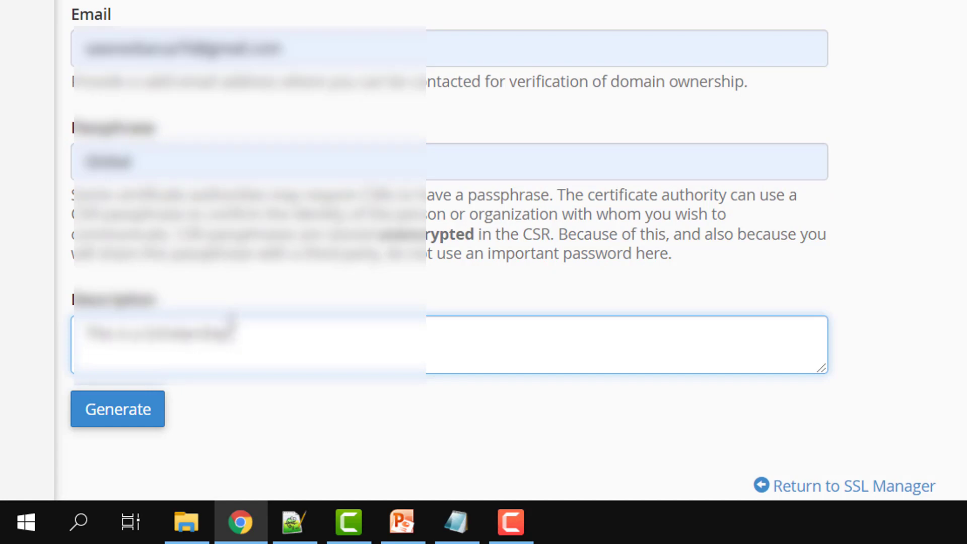
{"action": "type", "text": " for SSL"}
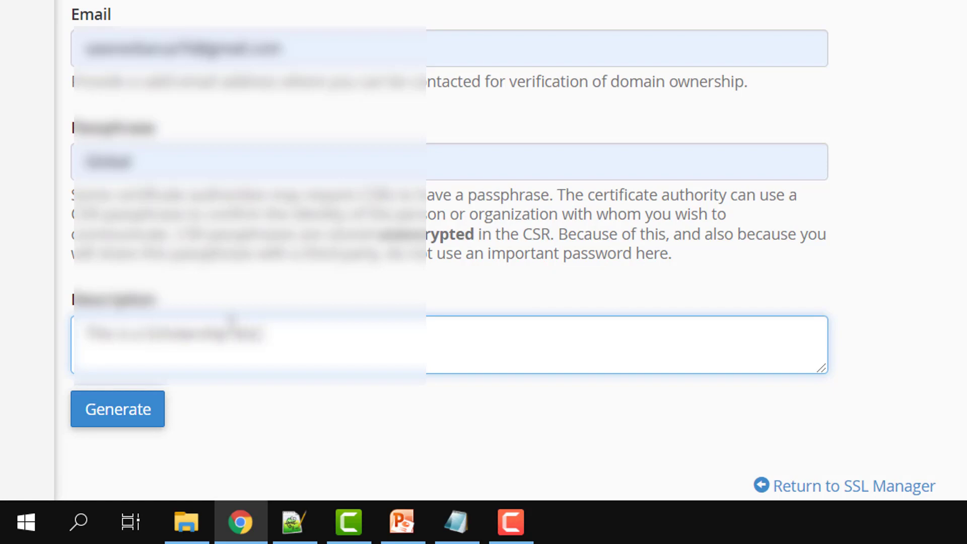
{"action": "type", "text": " certificate"}
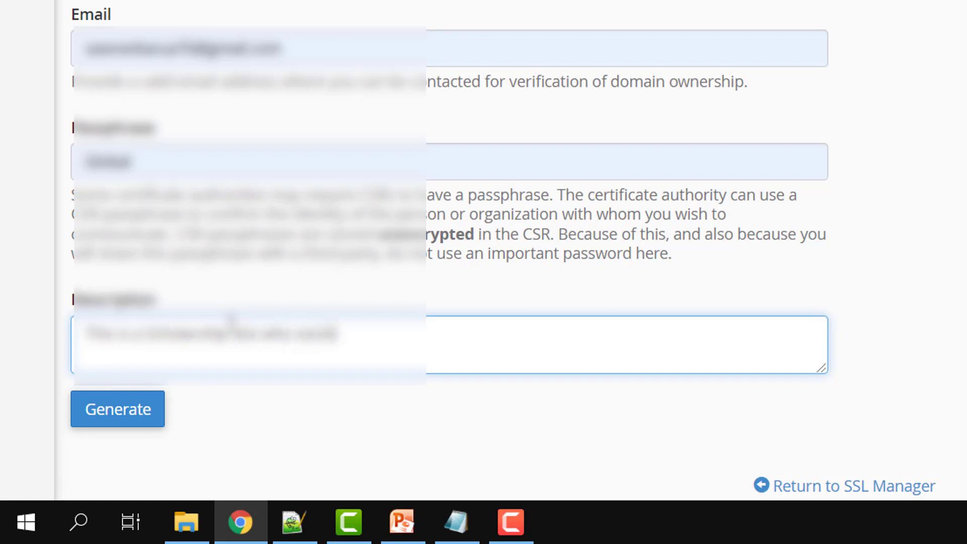
{"action": "type", "text": " user"}
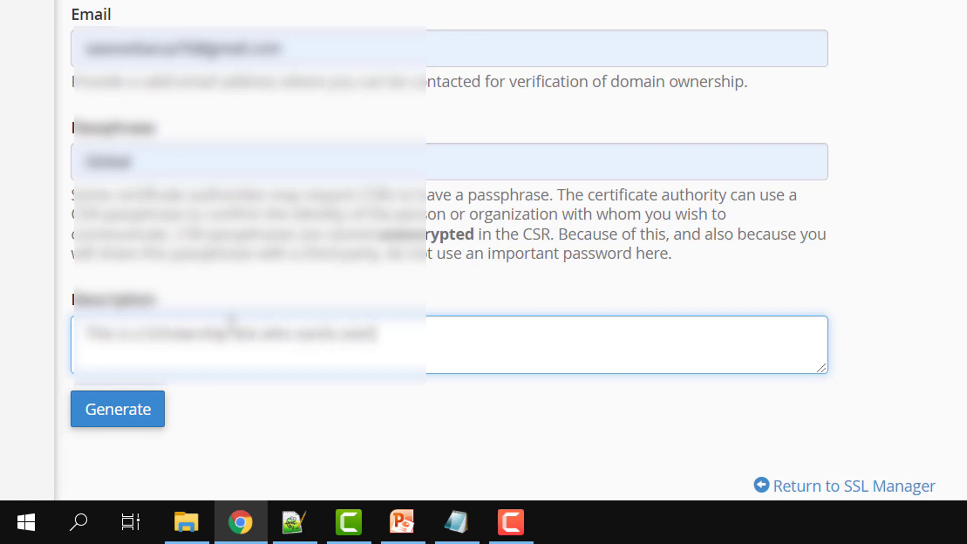
{"action": "type", "text": " website"}
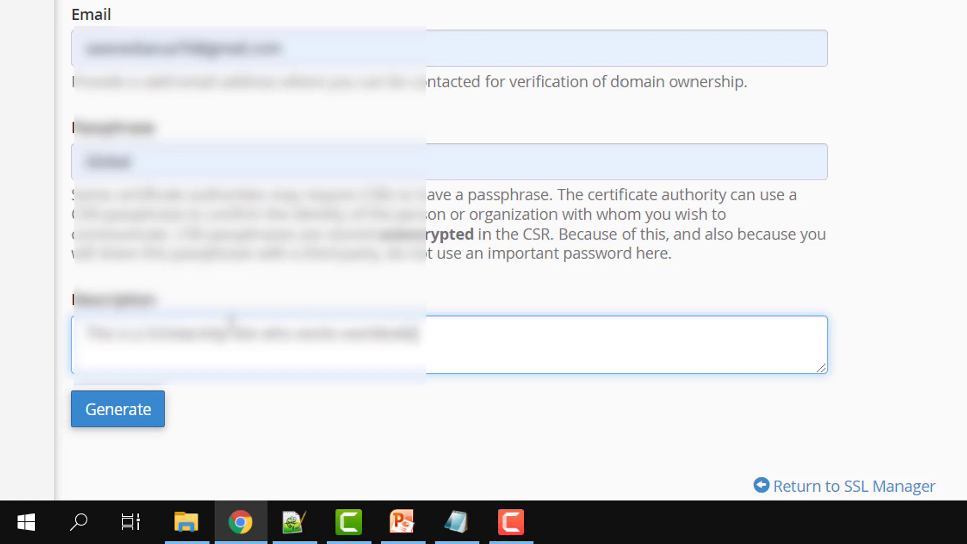
{"action": "left_click", "coordinate": [131, 413]}
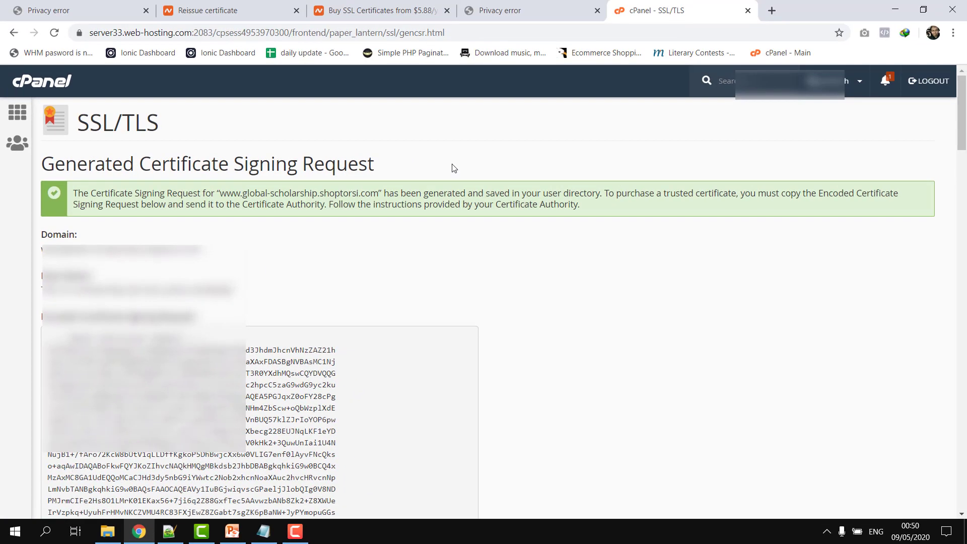
Step: Copy the full encoded CSR into Namecheap's PositiveSSL reissue form and accept "Any other server (cPanel, Apache, NGINX, etc.)" as the server type
{"action": "left_click_drag", "start_coordinate": [965, 99], "coordinate": [966, 121]}
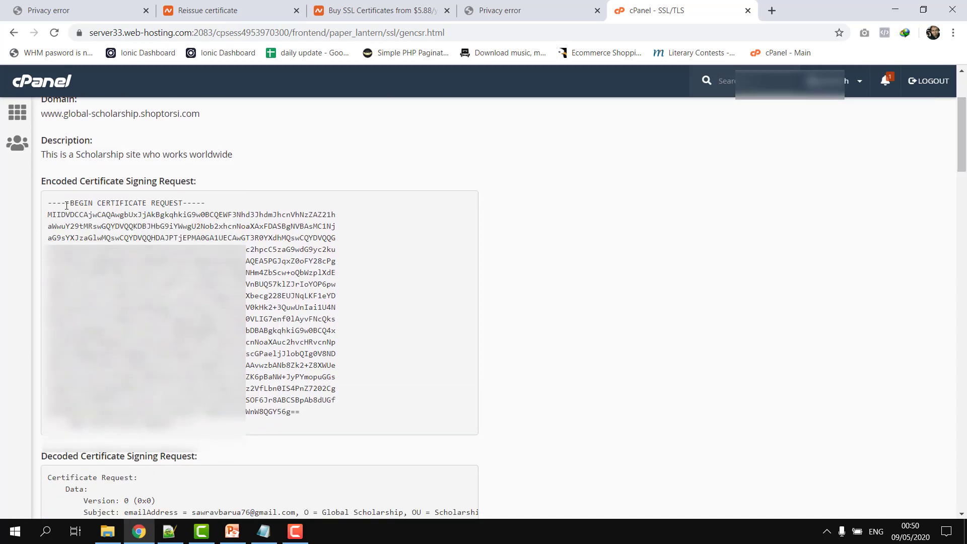
{"action": "left_click_drag", "start_coordinate": [49, 201], "coordinate": [259, 425]}
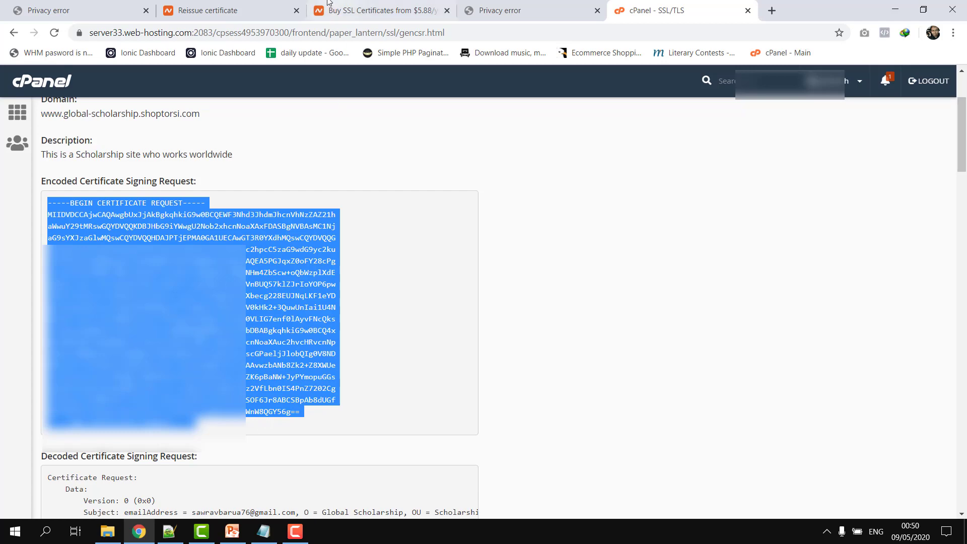
{"action": "left_click", "coordinate": [262, 5]}
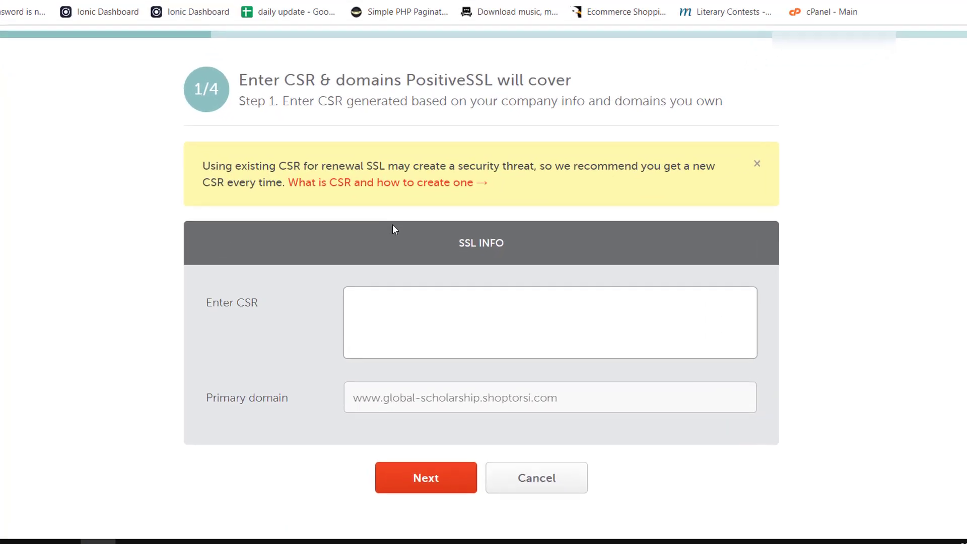
{"action": "left_click", "coordinate": [406, 314]}
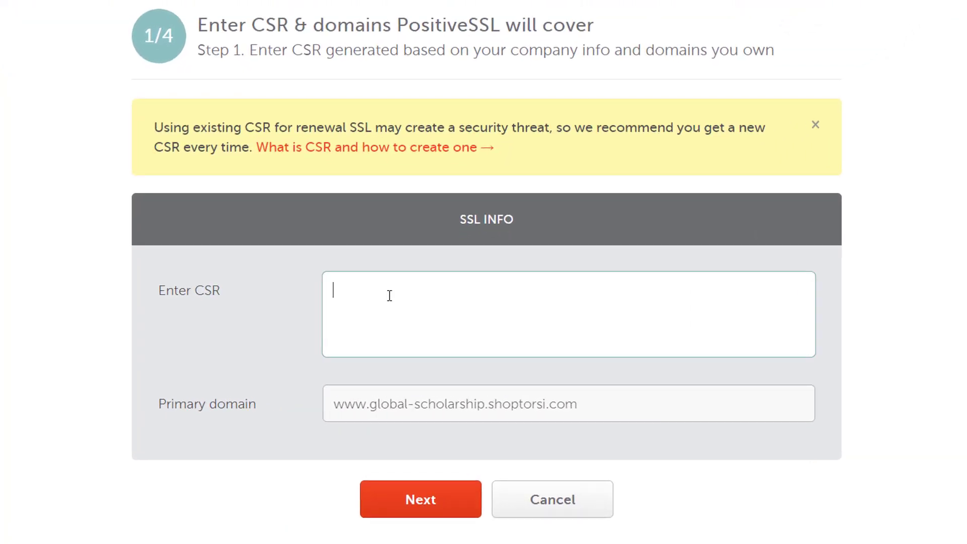
{"action": "key", "text": "ctrl+v"}
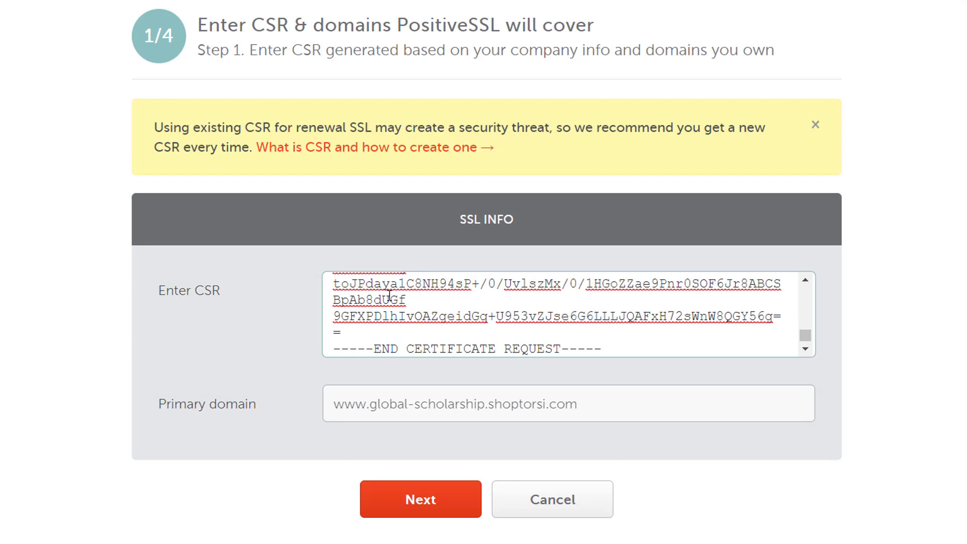
{"action": "left_click", "coordinate": [422, 505]}
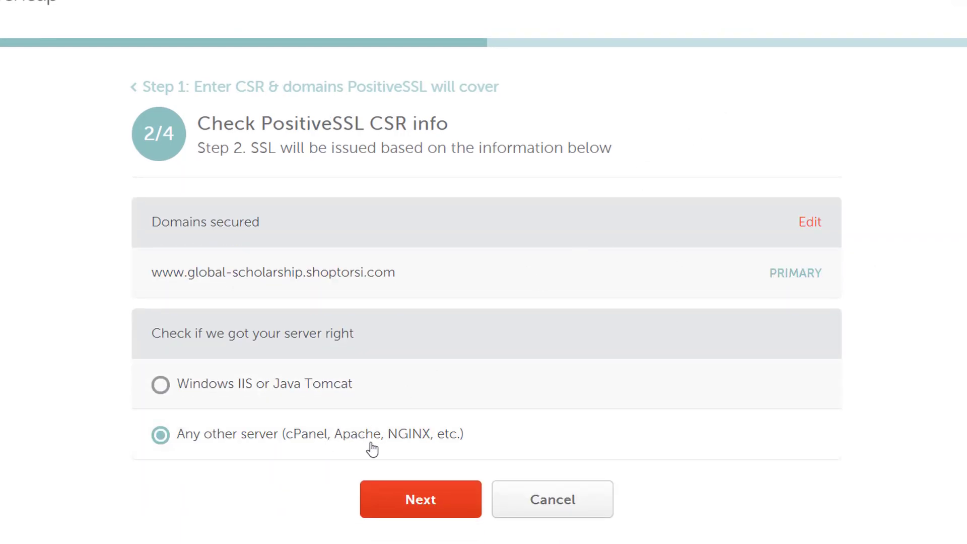
{"action": "left_click", "coordinate": [413, 498]}
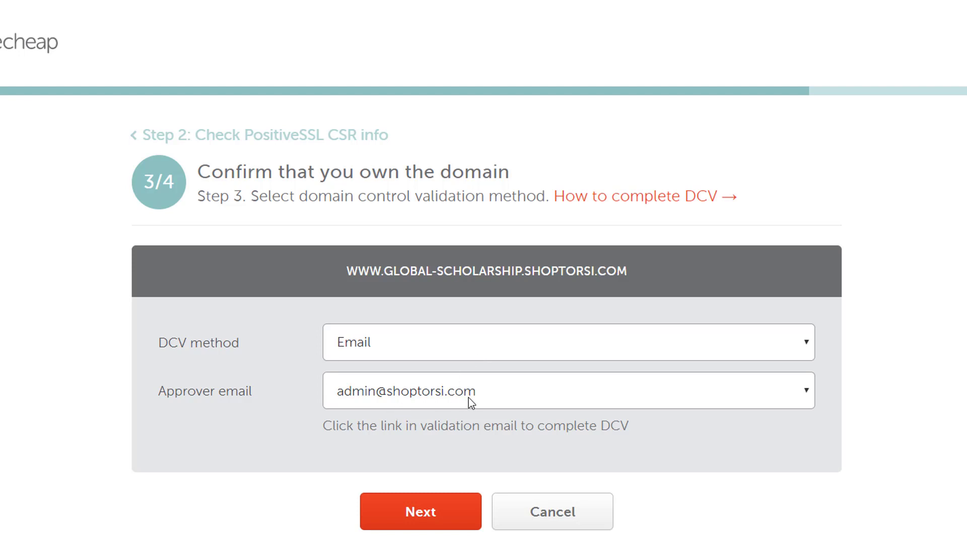
Step: Choose the shoptorsi.com admin mailbox as approver for the Email DCV method and submit the certificate reissue request
{"action": "left_click", "coordinate": [488, 392]}
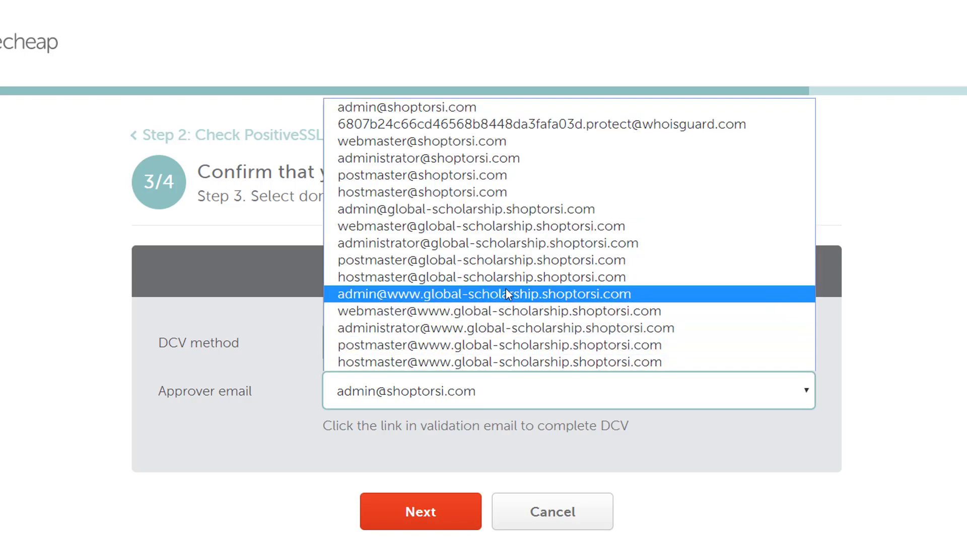
{"action": "left_click", "coordinate": [497, 395]}
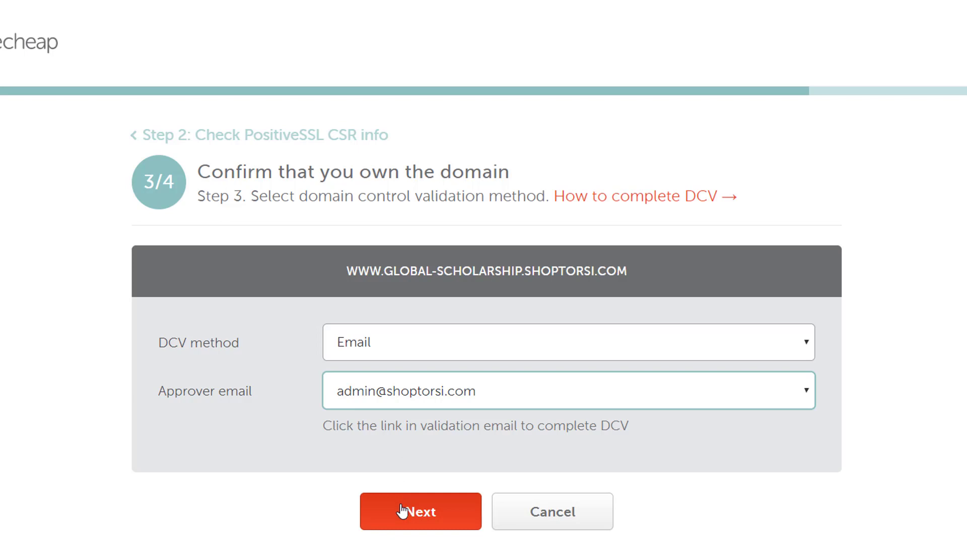
{"action": "left_click", "coordinate": [453, 403]}
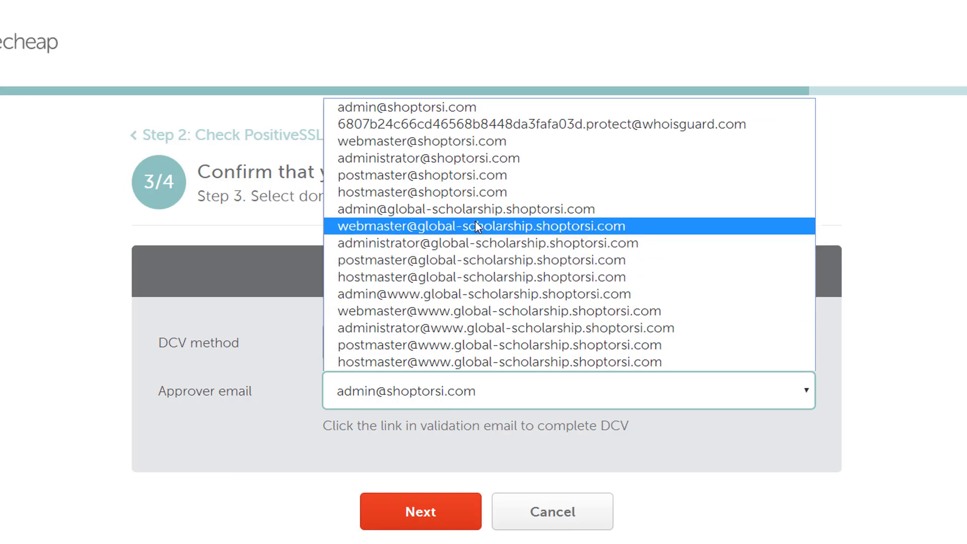
{"action": "left_click", "coordinate": [490, 110]}
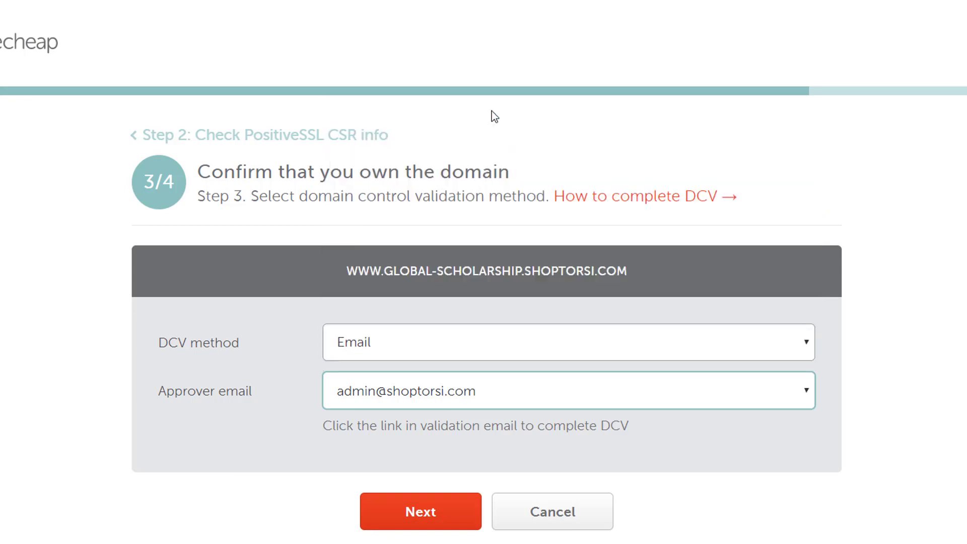
{"action": "left_click", "coordinate": [416, 512]}
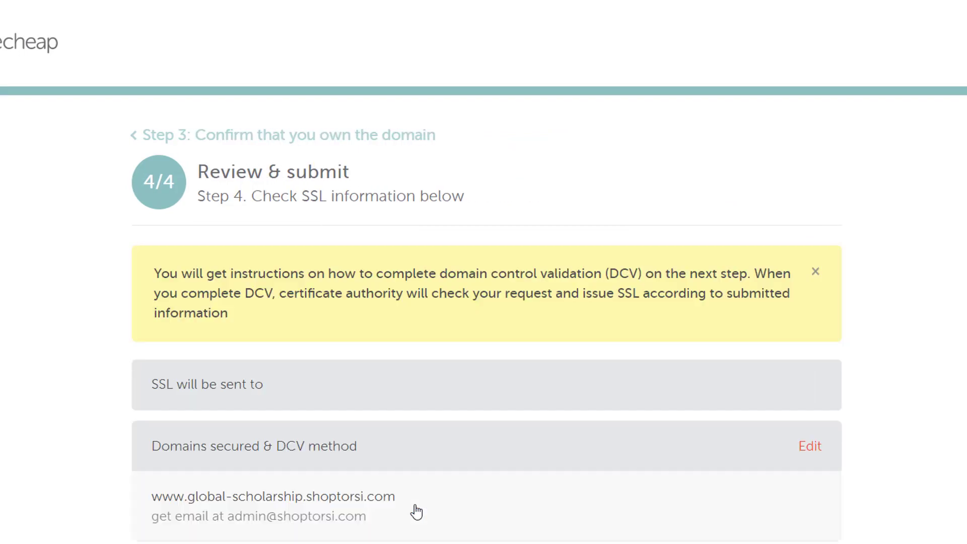
{"action": "scroll", "coordinate": [484, 302], "scroll_direction": "down", "scroll_amount": 3}
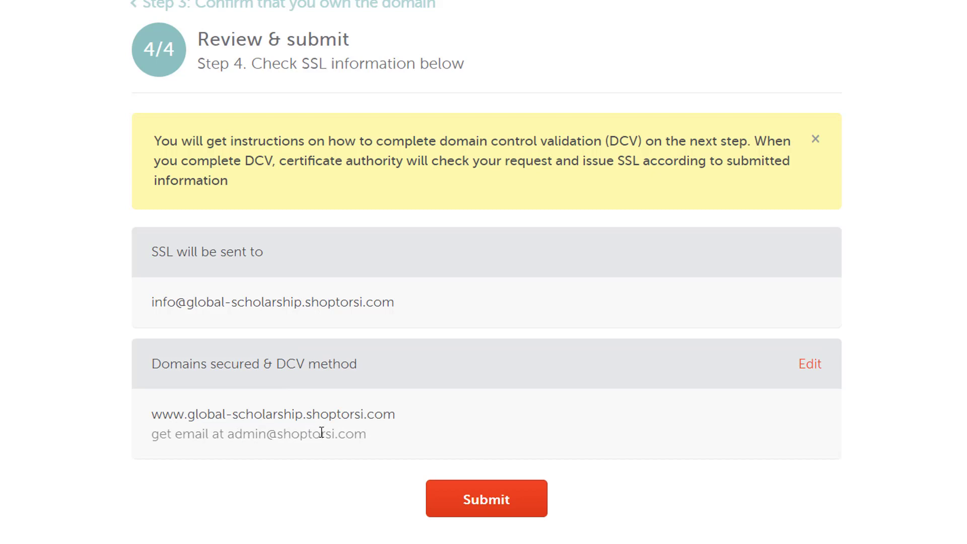
{"action": "left_click", "coordinate": [500, 513]}
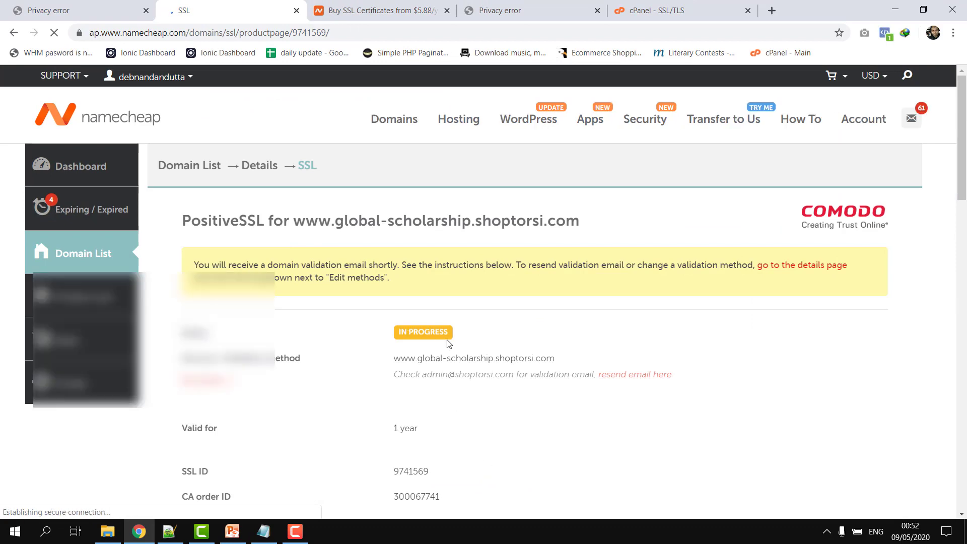
Step: Switch to cPanel, find Email Accounts and open the webmail inbox of the shoptorsi.com admin account
{"action": "left_click", "coordinate": [719, 9]}
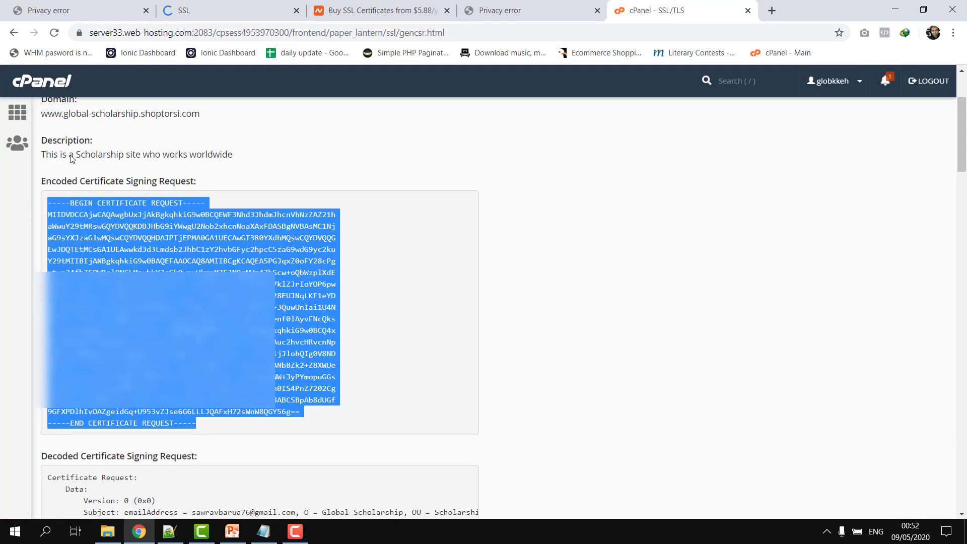
{"action": "left_click", "coordinate": [24, 118]}
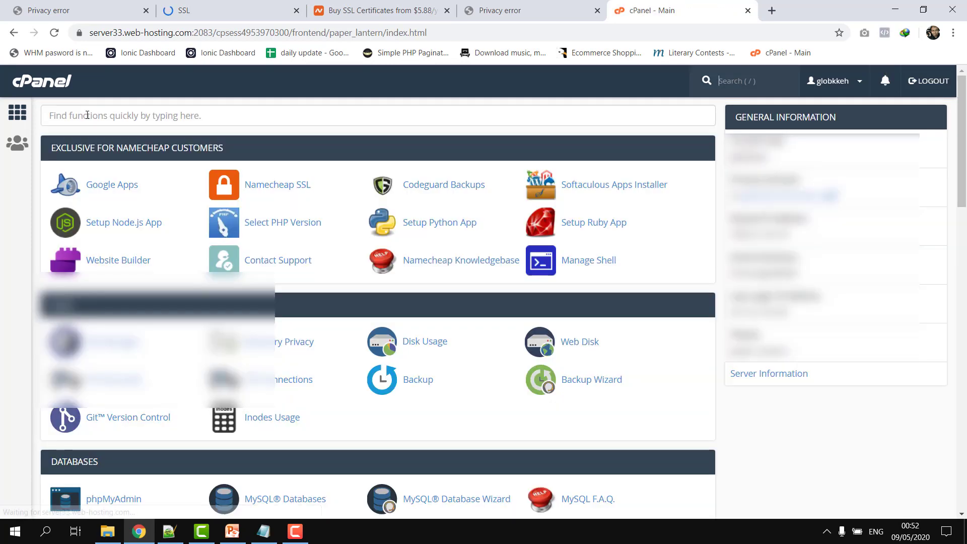
{"action": "type", "text": "emal"}
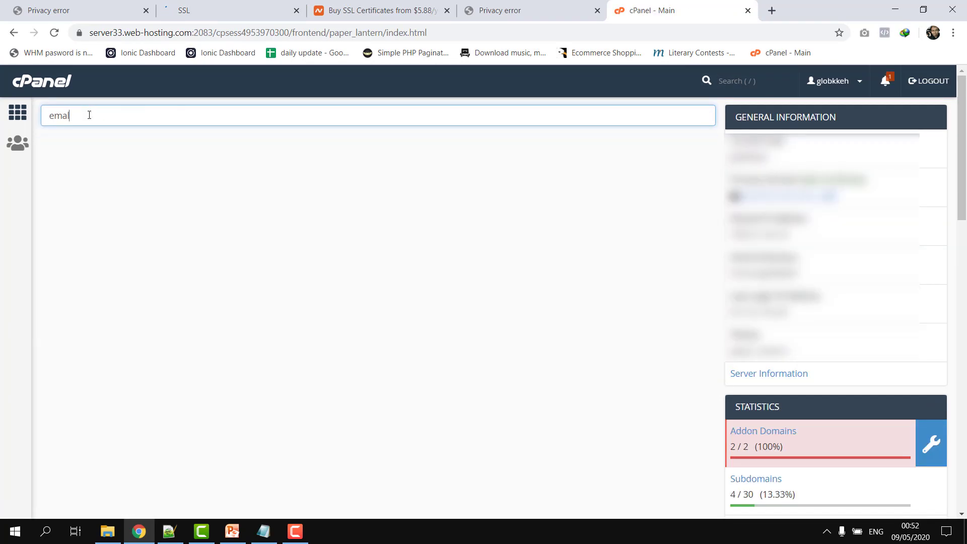
{"action": "key", "text": "BackSpace"}
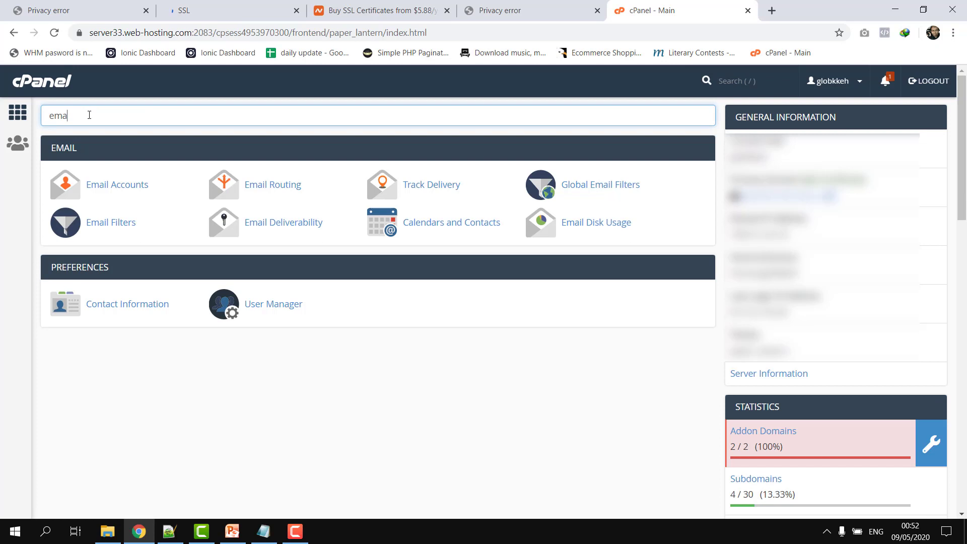
{"action": "left_click", "coordinate": [101, 190]}
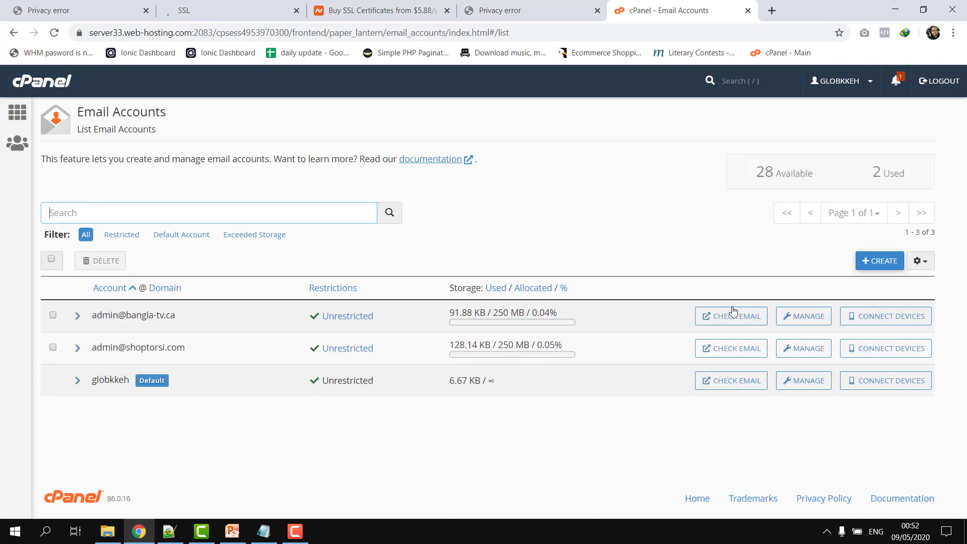
{"action": "left_click", "coordinate": [716, 355]}
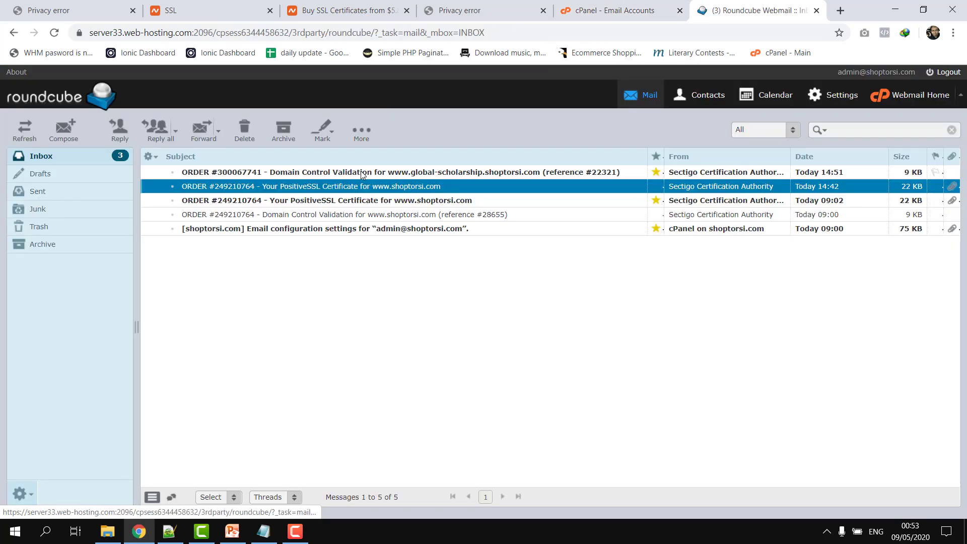
{"action": "double_click", "coordinate": [362, 173]}
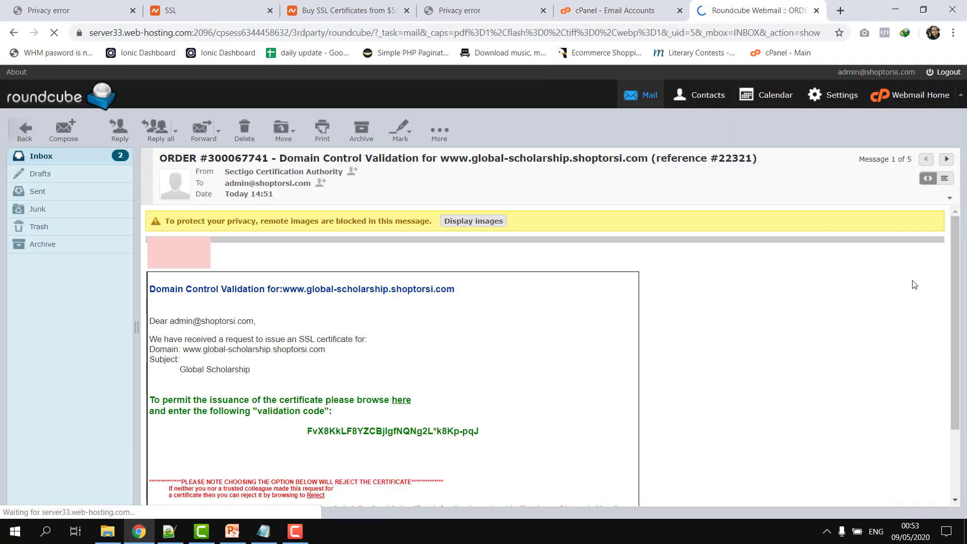
{"action": "left_click_drag", "start_coordinate": [960, 242], "coordinate": [962, 303]}
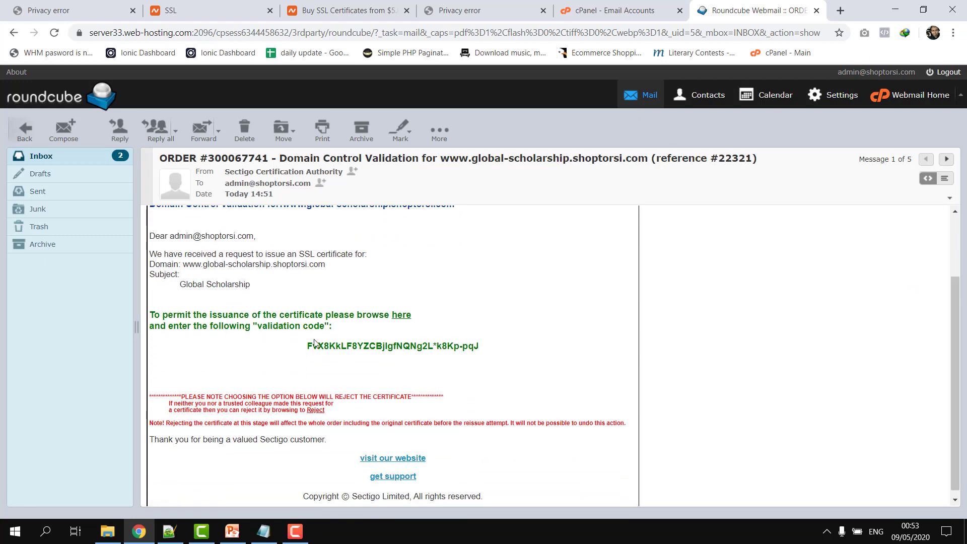
{"action": "left_click_drag", "start_coordinate": [308, 345], "coordinate": [486, 350]}
{"action": "key", "text": "ctrl+c"}
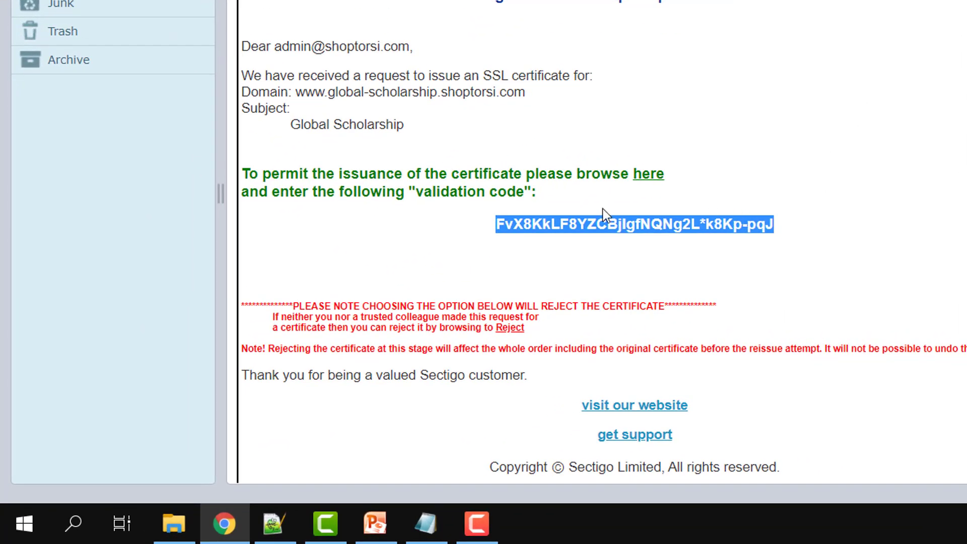
Step: Follow the message's validation link, paste the validation code into the SSL Certificate Validation page and submit it
{"action": "left_click", "coordinate": [651, 177]}
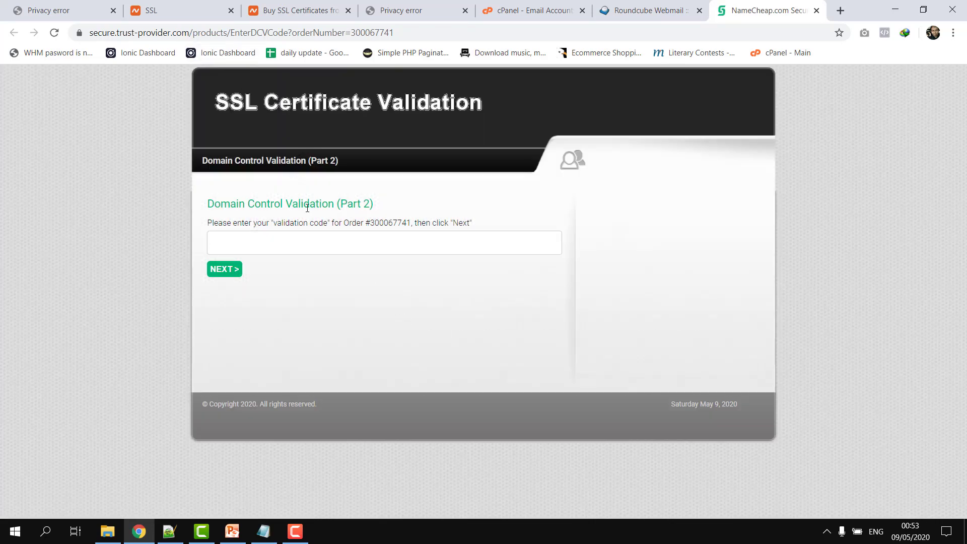
{"action": "left_click", "coordinate": [300, 236]}
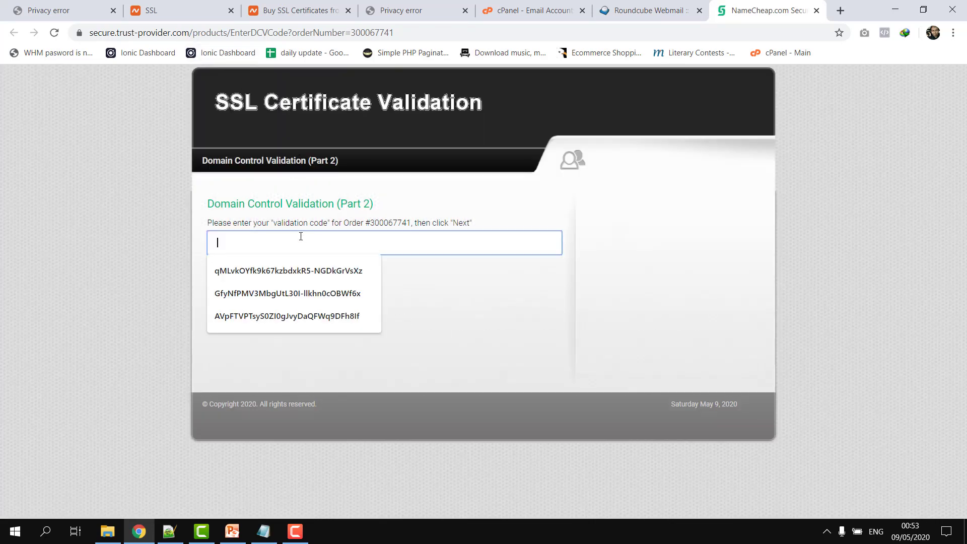
{"action": "key", "text": "ctrl+v"}
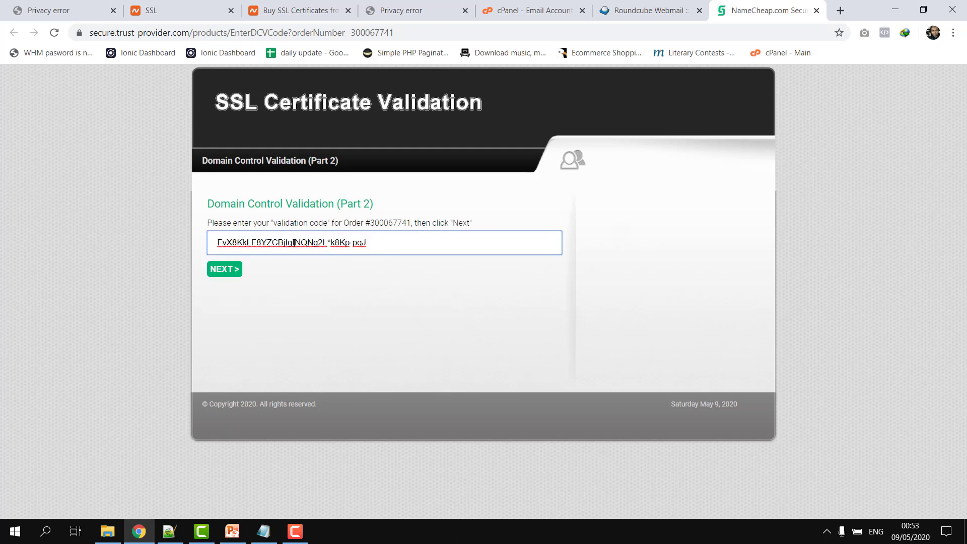
{"action": "left_click", "coordinate": [217, 271]}
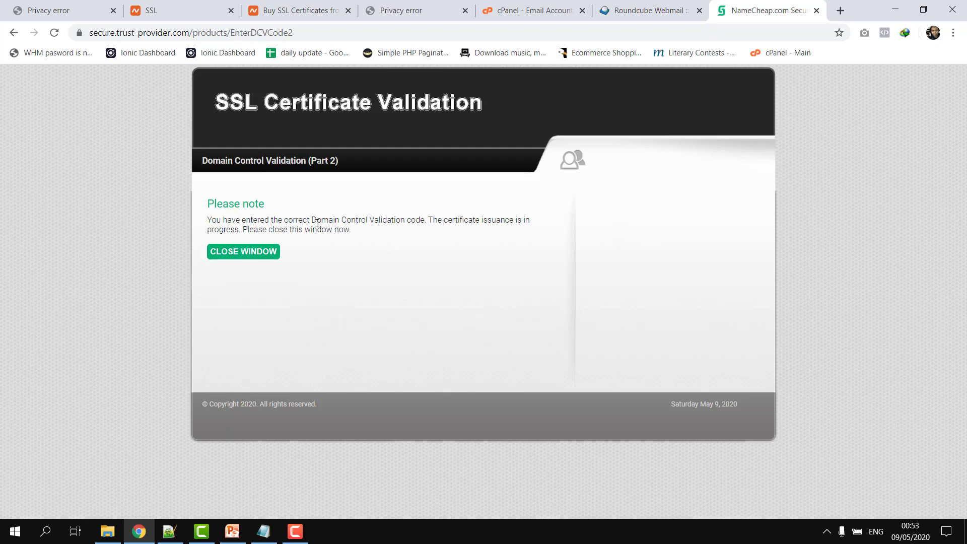
Step: Close the validation page, refresh the Namecheap certificate page and download the certificate archive www_global-scholarship.shoptorsi.com.zip to the Desktop
{"action": "left_click", "coordinate": [244, 251]}
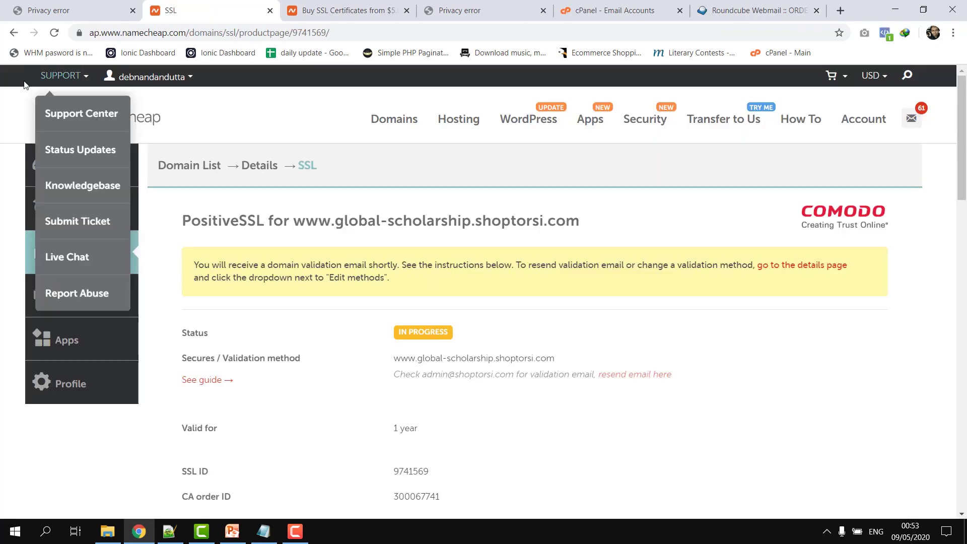
{"action": "left_click", "coordinate": [55, 36]}
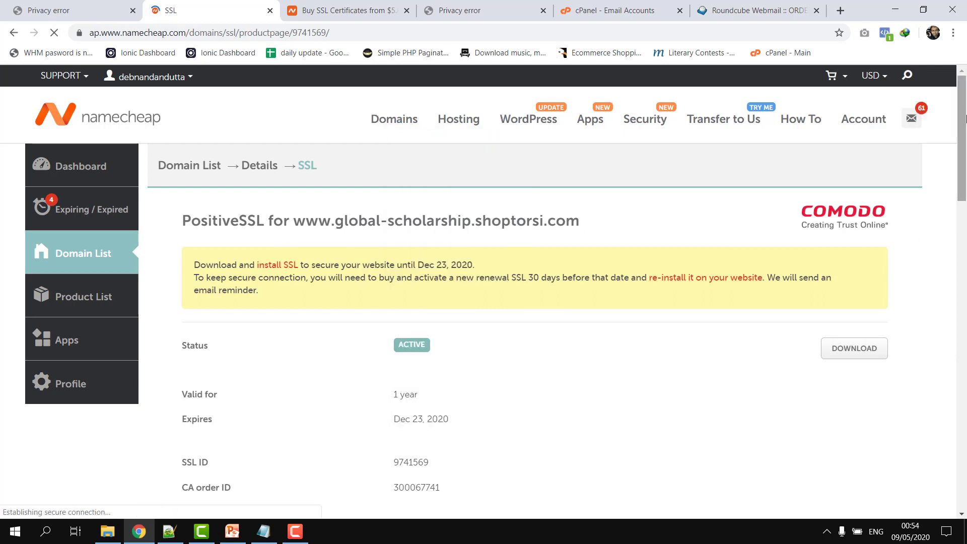
{"action": "left_click_drag", "start_coordinate": [965, 119], "coordinate": [966, 168]}
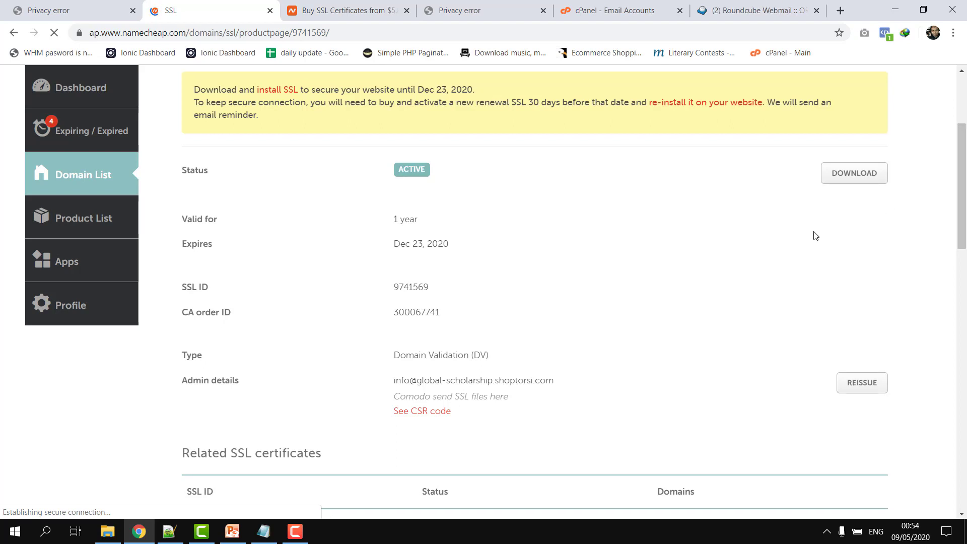
{"action": "left_click", "coordinate": [873, 182]}
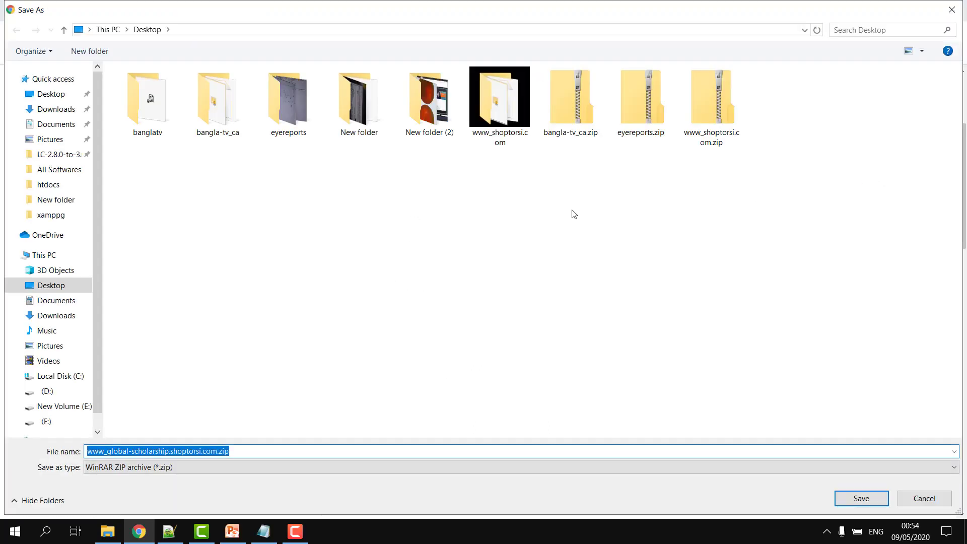
{"action": "left_click", "coordinate": [850, 499]}
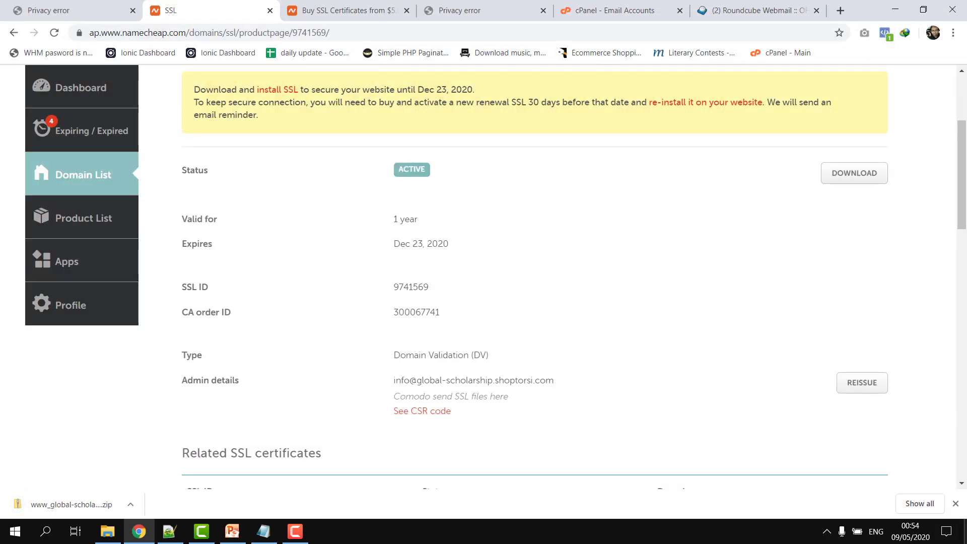
Step: Extract the www_global-scholarship.shoptorsi.com archive on the Desktop into its own folder, open that folder and select the .crt file
{"action": "left_click", "coordinate": [965, 531]}
{"action": "left_click", "coordinate": [225, 88]}
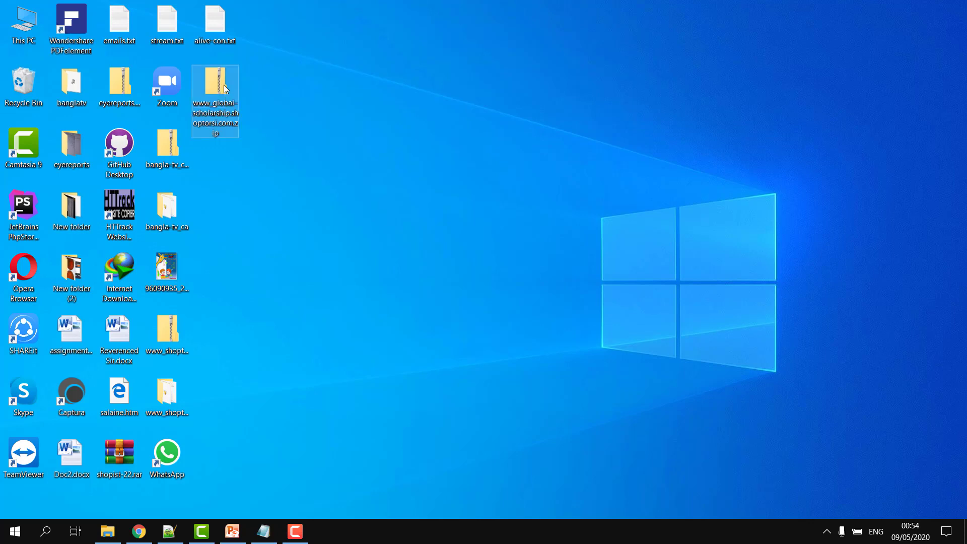
{"action": "right_click", "coordinate": [225, 88]}
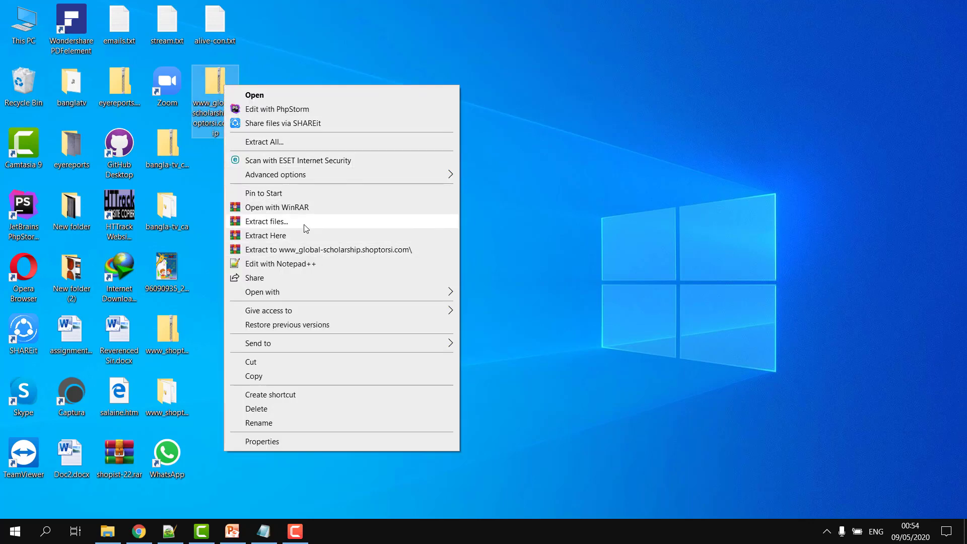
{"action": "left_click", "coordinate": [307, 255]}
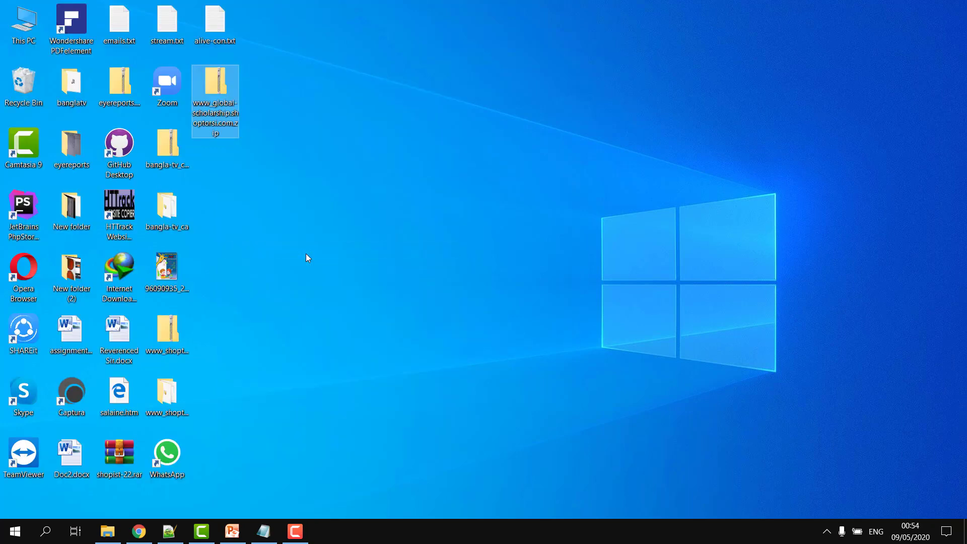
{"action": "double_click", "coordinate": [224, 164]}
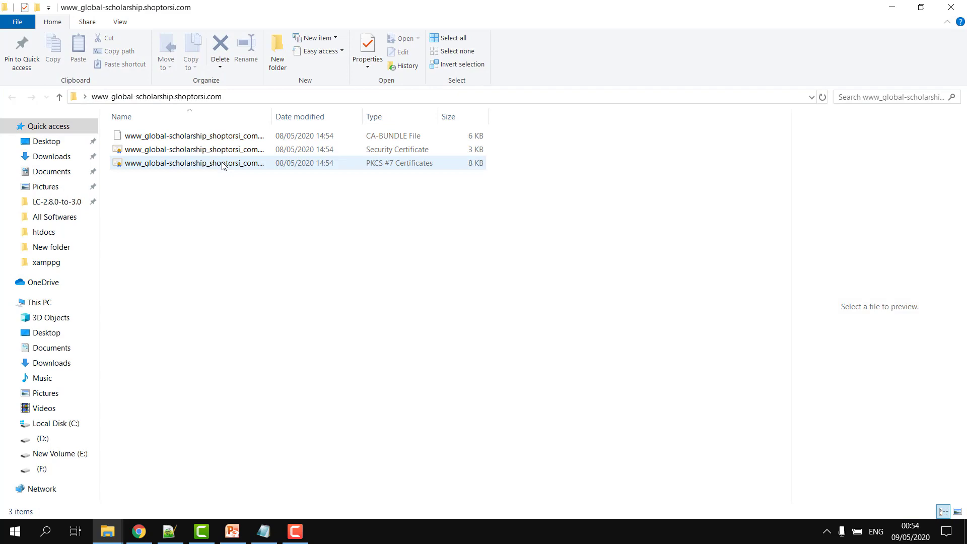
{"action": "left_click_drag", "start_coordinate": [270, 116], "coordinate": [310, 117]}
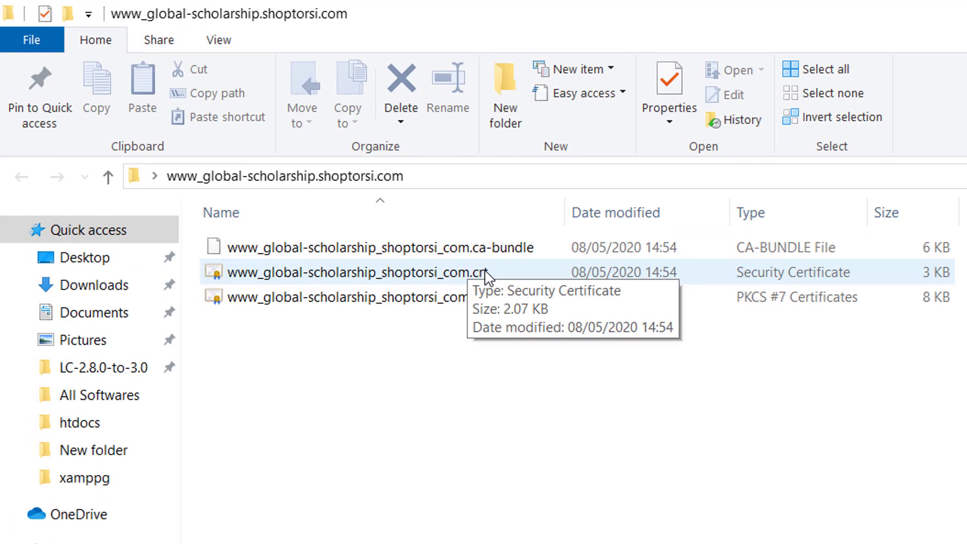
{"action": "left_click", "coordinate": [488, 276]}
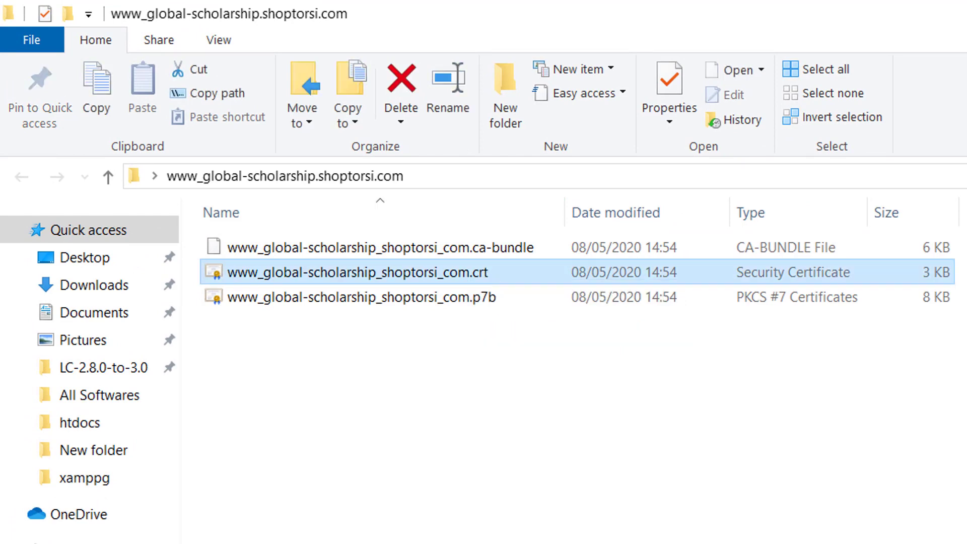
Step: Switch to the PowerPoint checklist and recolour the line "1) Buy / Reissue the SSL" light green
{"action": "key", "text": "alt+Tab"}
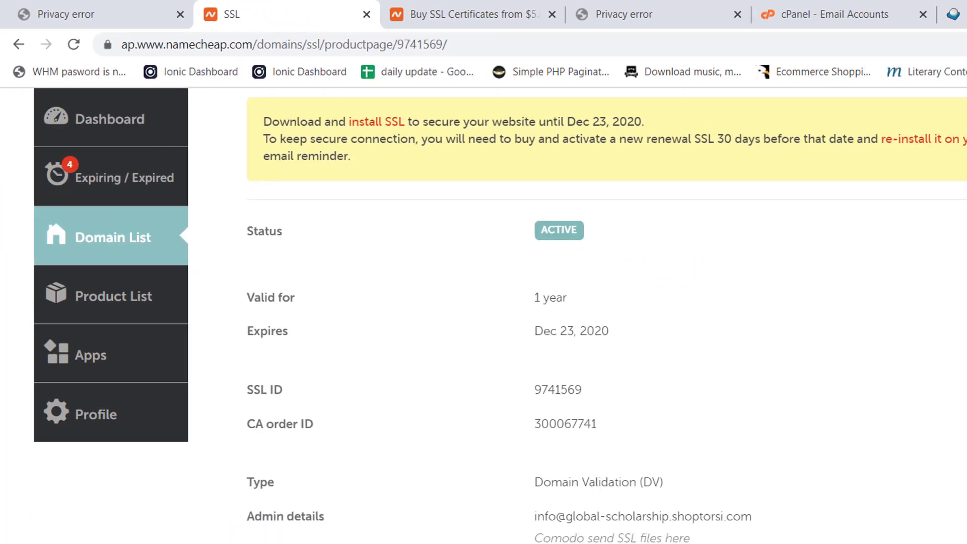
{"action": "left_click", "coordinate": [230, 530]}
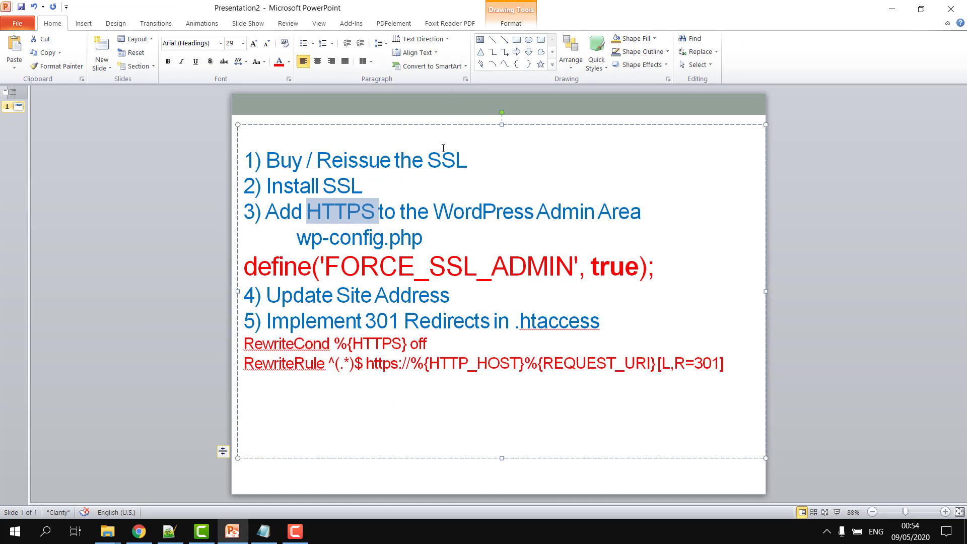
{"action": "left_click", "coordinate": [442, 149]}
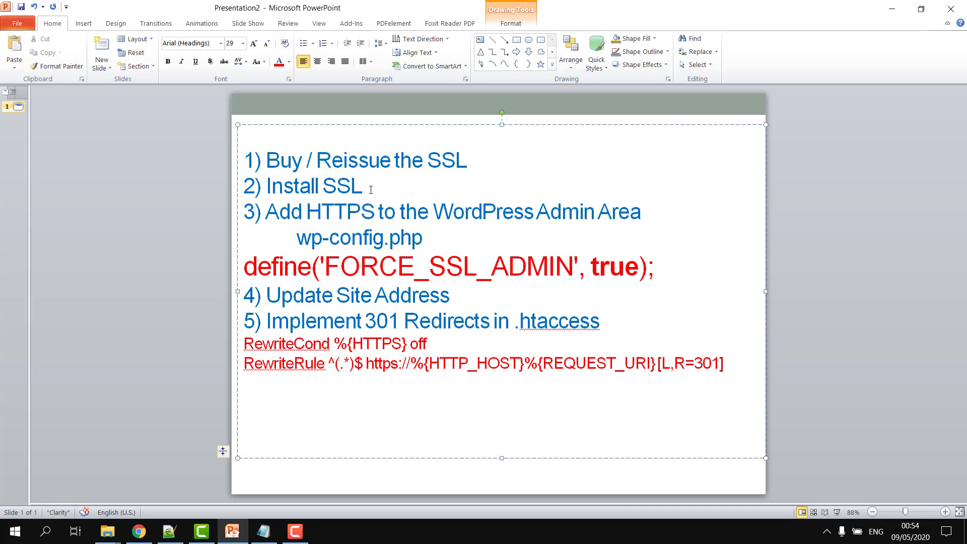
{"action": "left_click_drag", "start_coordinate": [364, 188], "coordinate": [253, 188]}
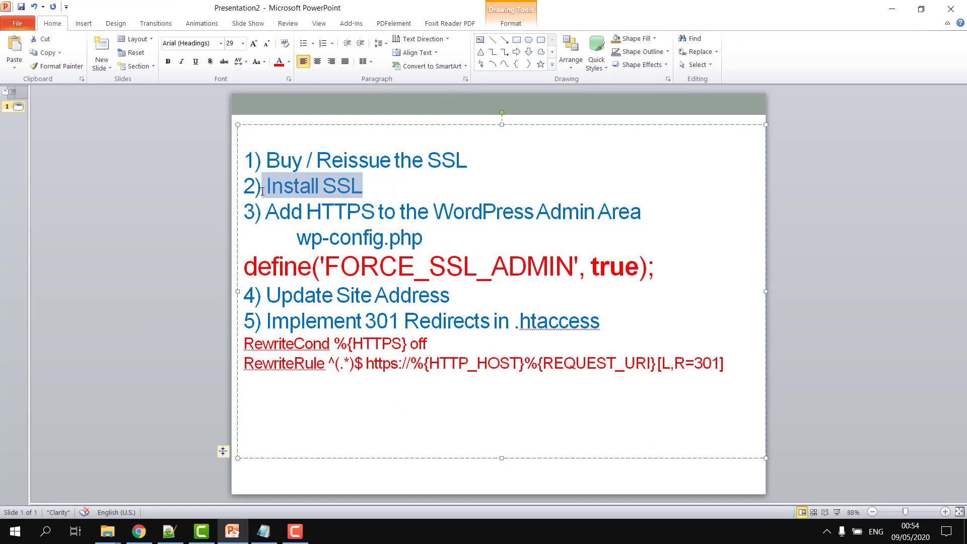
{"action": "left_click_drag", "start_coordinate": [468, 161], "coordinate": [243, 162]}
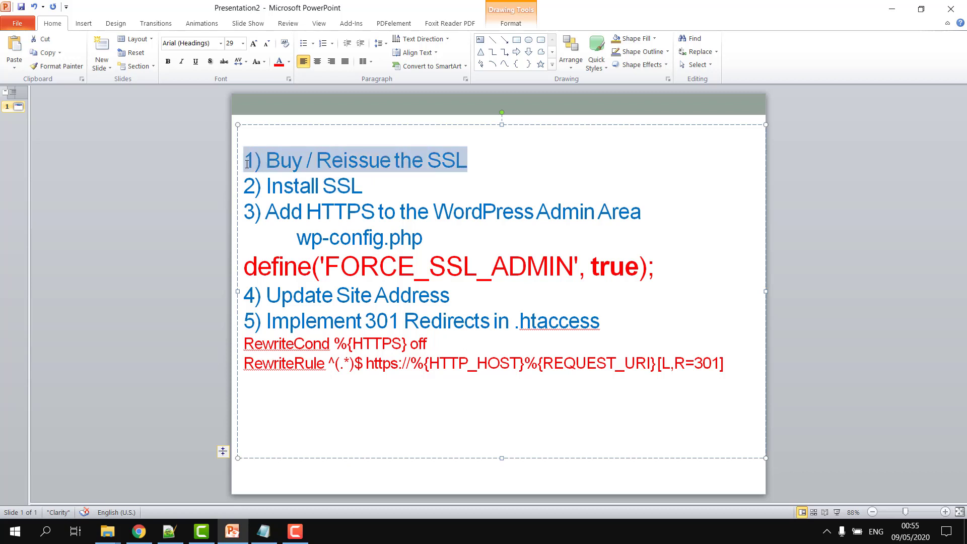
{"action": "left_click", "coordinate": [290, 63]}
{"action": "left_click", "coordinate": [318, 147]}
{"action": "left_click", "coordinate": [336, 187]}
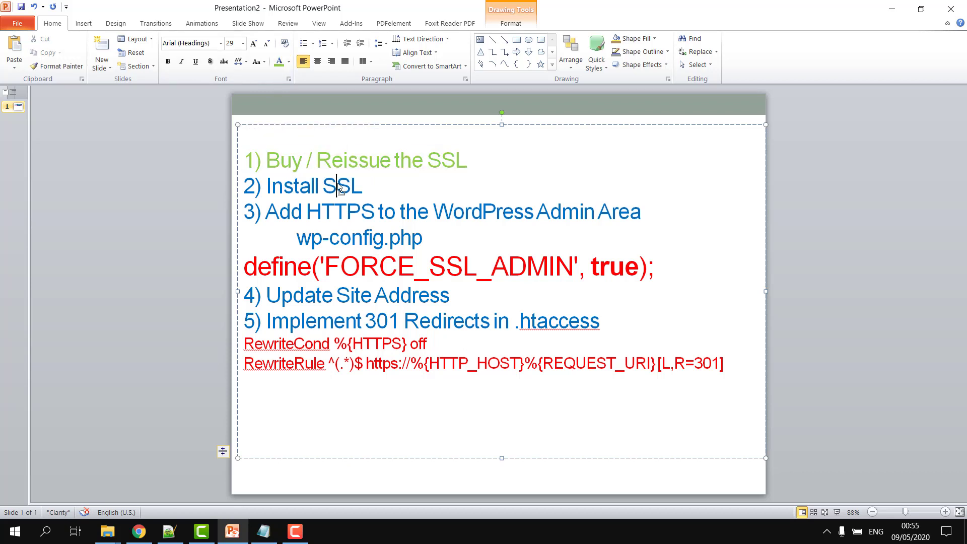
Step: Switch back to cPanel in Chrome, search its functions for ssl and open the Certificates (CRT) page of SSL/TLS
{"action": "mouse_move", "coordinate": [139, 532]}
{"action": "left_click", "coordinate": [106, 478]}
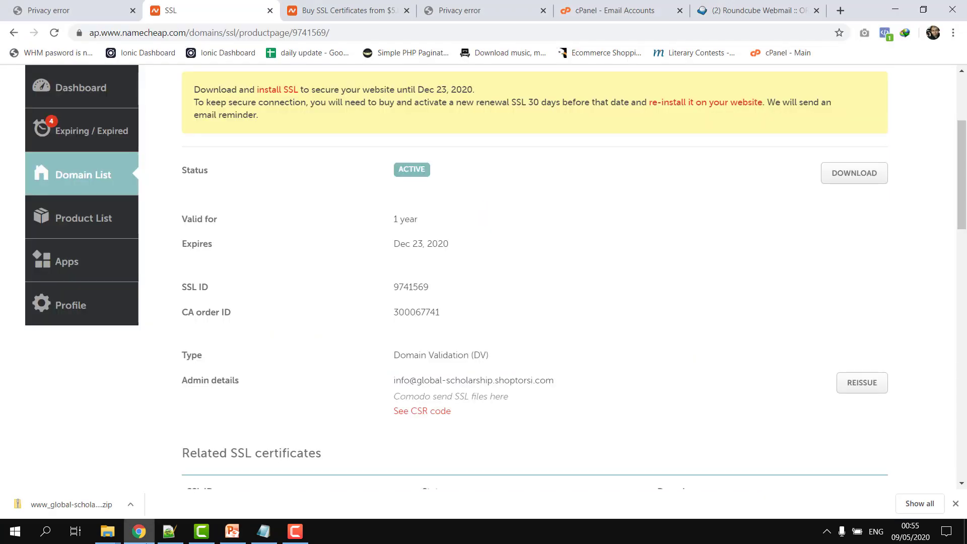
{"action": "left_click", "coordinate": [605, 9]}
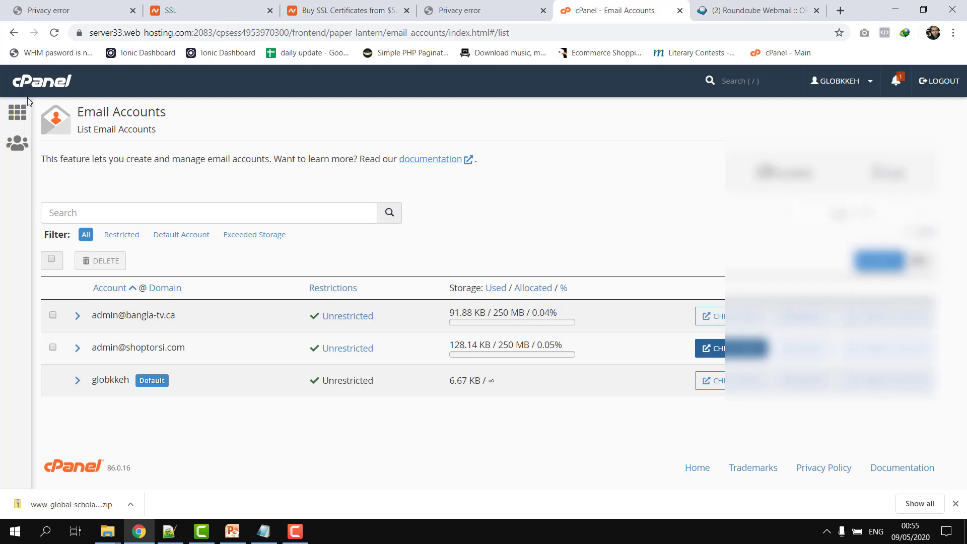
{"action": "left_click", "coordinate": [22, 113]}
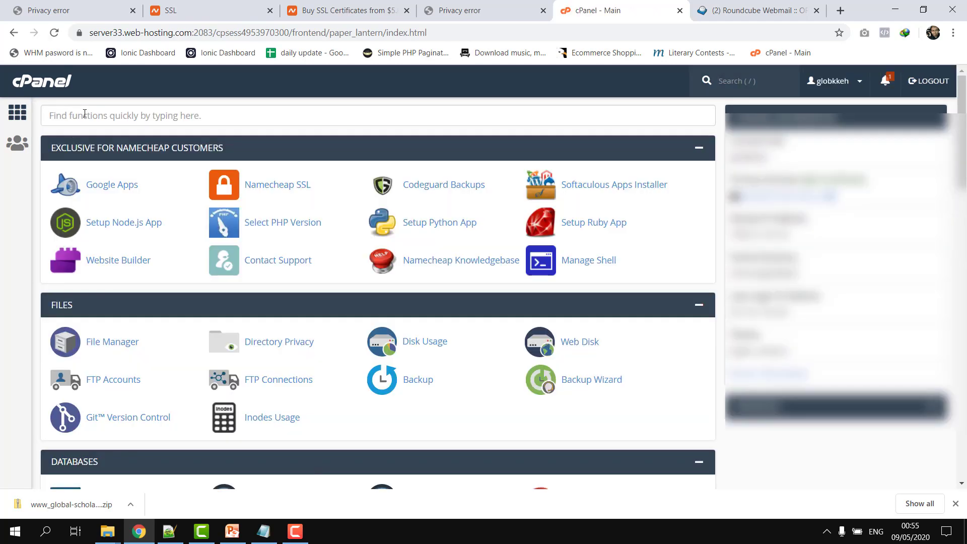
{"action": "left_click", "coordinate": [84, 113]}
{"action": "type", "text": "ssl"}
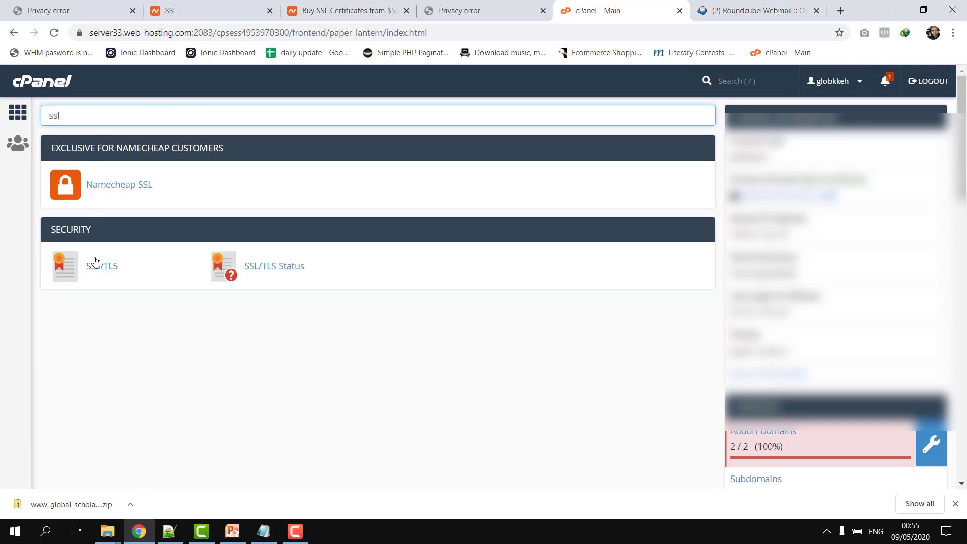
{"action": "left_click", "coordinate": [94, 262]}
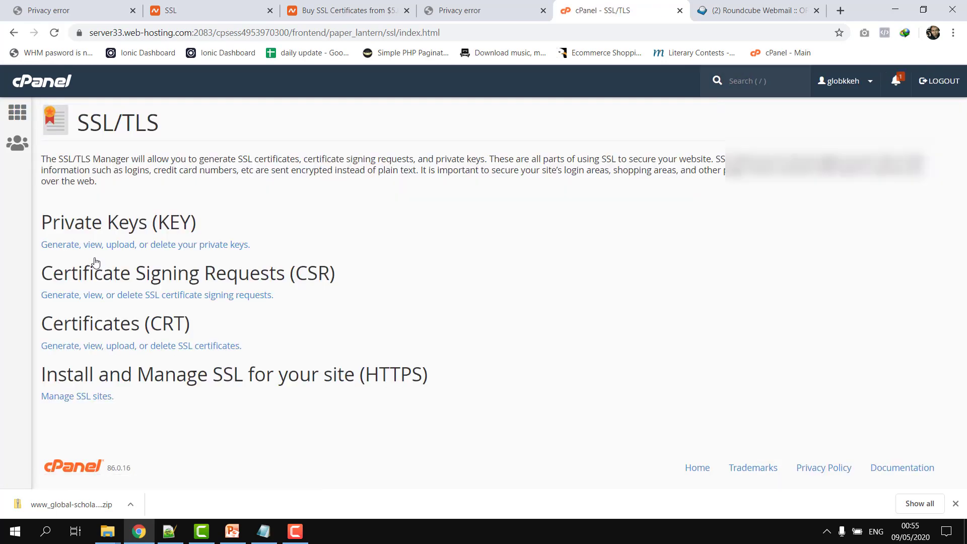
{"action": "left_click", "coordinate": [82, 348]}
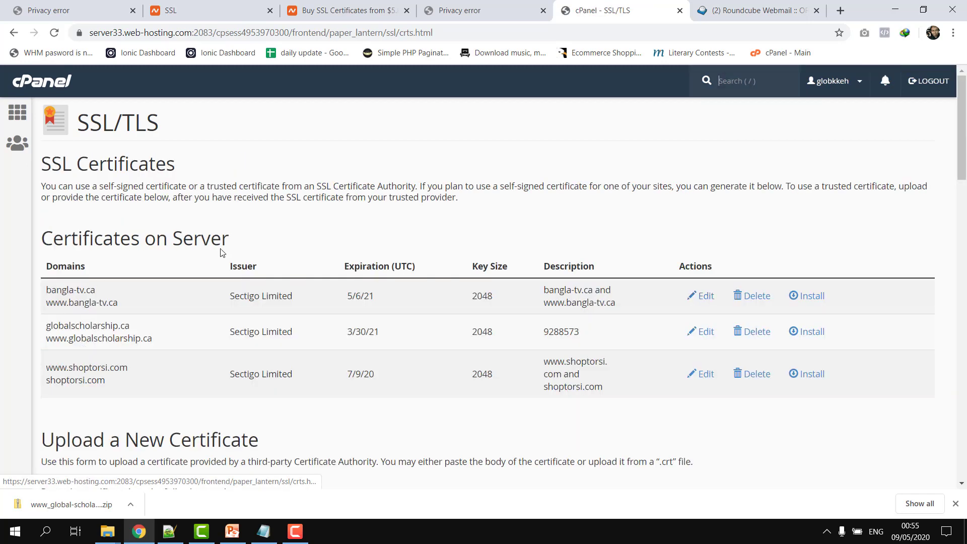
Step: Upload www_global-scholarship_shoptorsi_com.crt as a new certificate
{"action": "left_click_drag", "start_coordinate": [964, 74], "coordinate": [965, 211]}
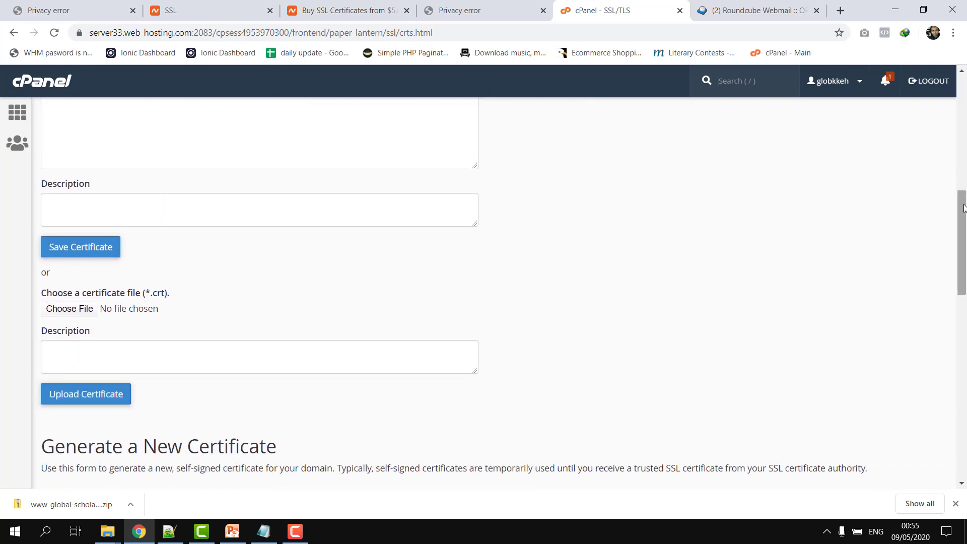
{"action": "left_click", "coordinate": [92, 314]}
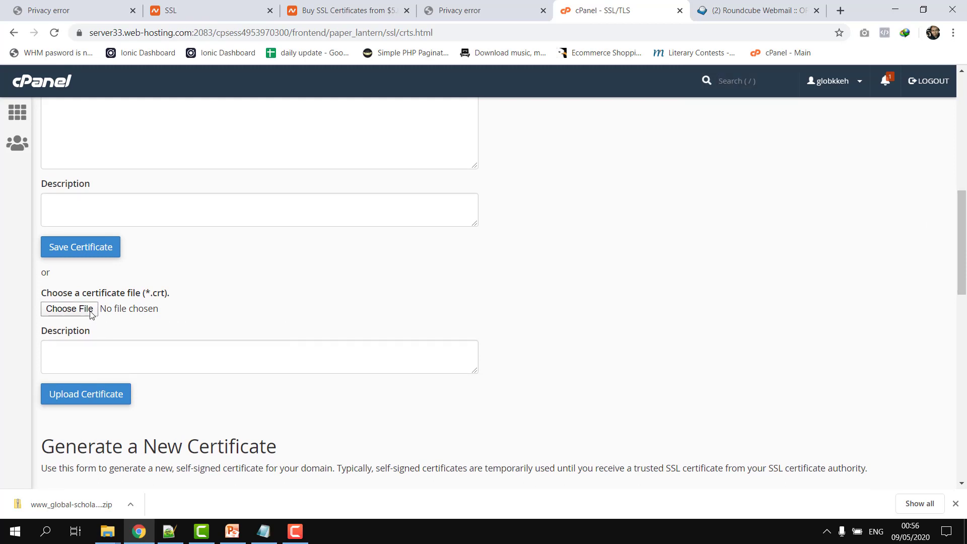
{"action": "left_click_drag", "start_coordinate": [278, 70], "coordinate": [365, 69]}
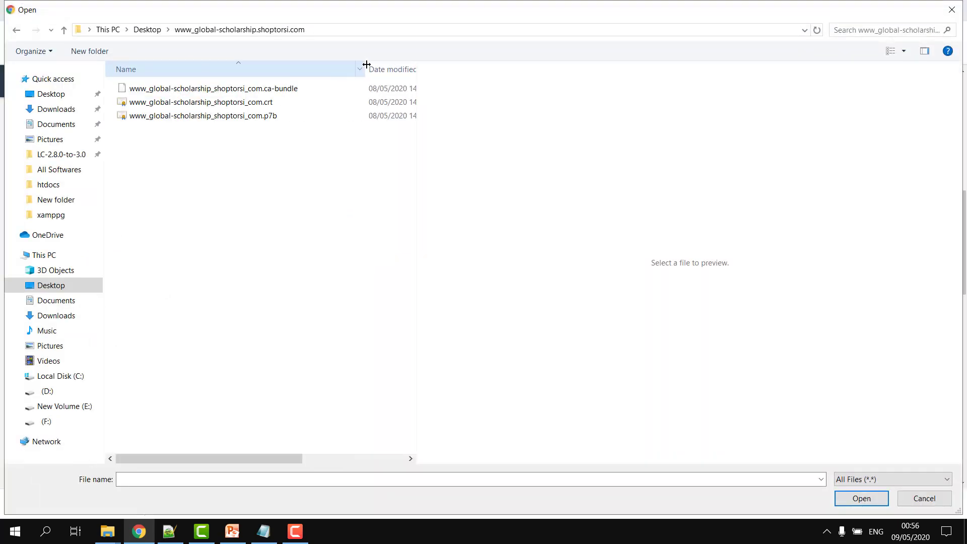
{"action": "double_click", "coordinate": [242, 105]}
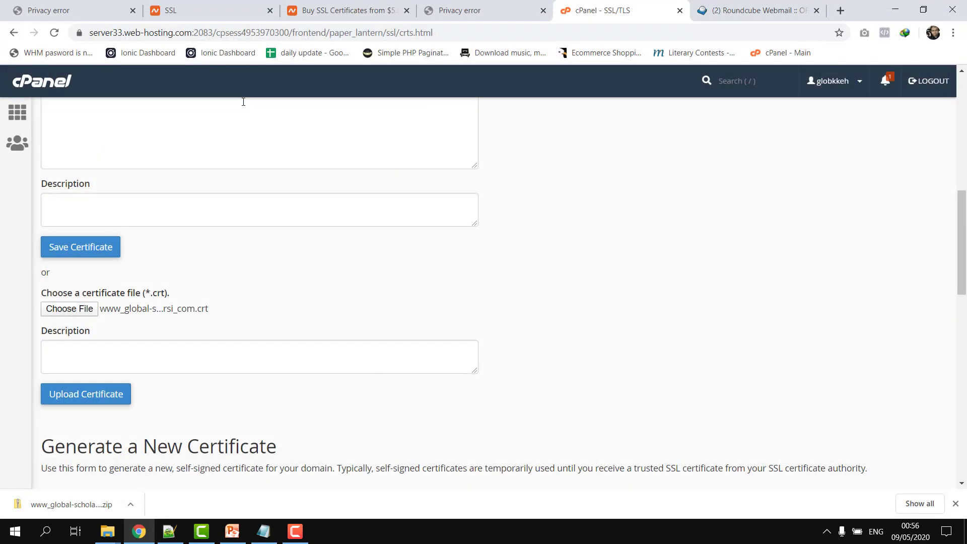
{"action": "left_click", "coordinate": [113, 394]}
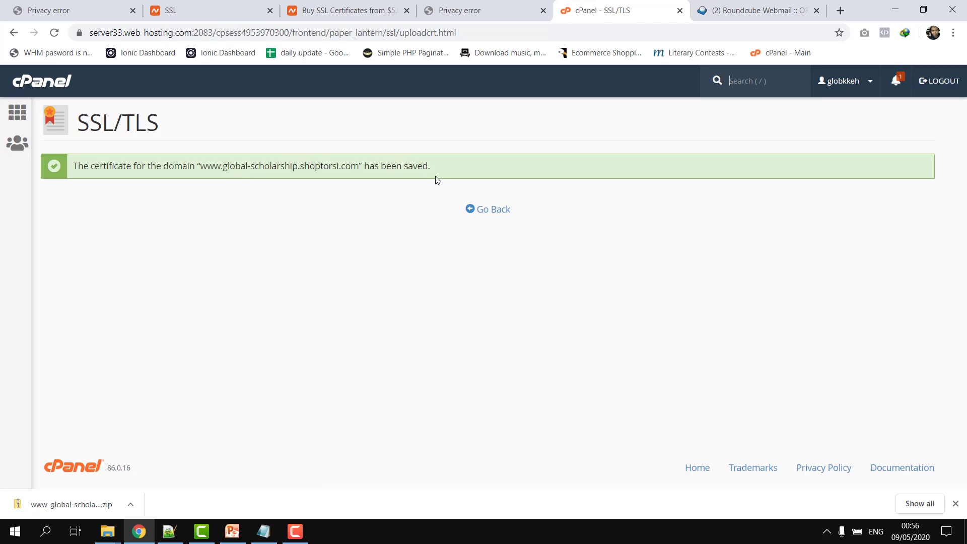
Step: Return to the server certificate list, install the global-scholarship.shoptorsi.com certificate on its domain and acknowledge the installation notice
{"action": "left_click", "coordinate": [497, 210]}
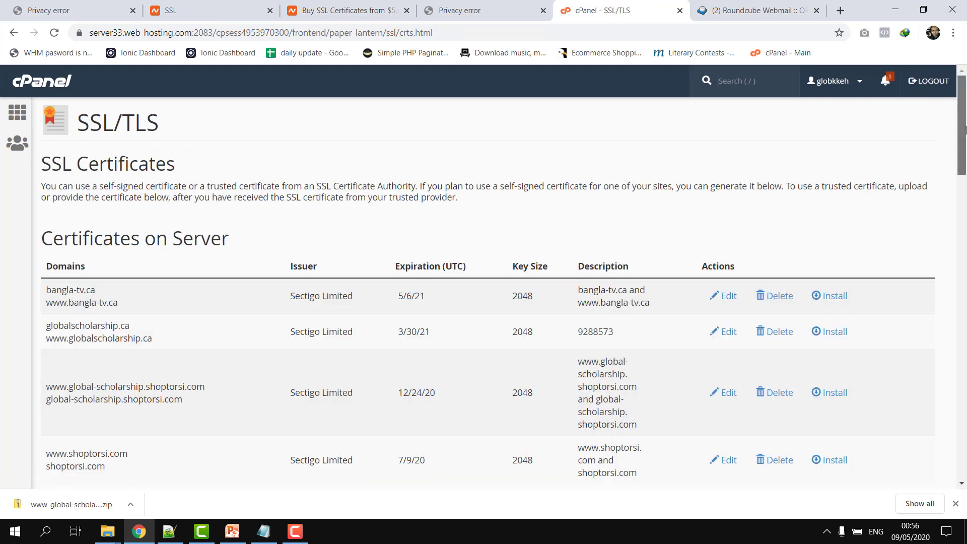
{"action": "scroll", "coordinate": [962, 130], "scroll_direction": "down", "scroll_amount": 4}
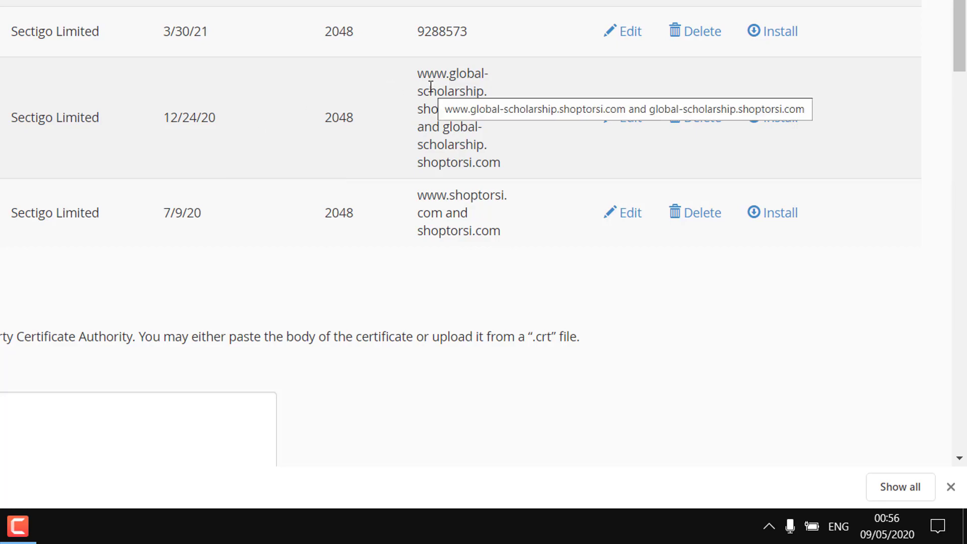
{"action": "left_click", "coordinate": [783, 121]}
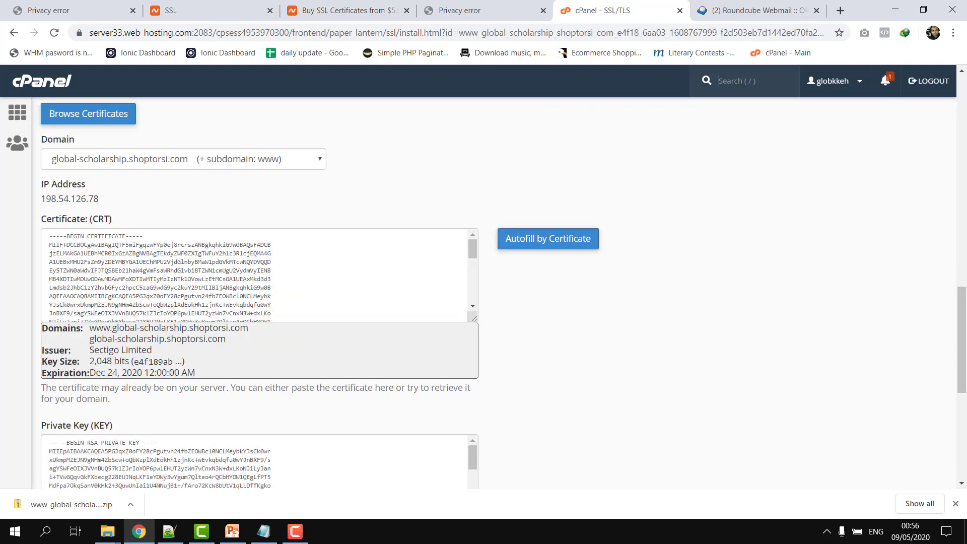
{"action": "left_click_drag", "start_coordinate": [961, 310], "coordinate": [961, 398]}
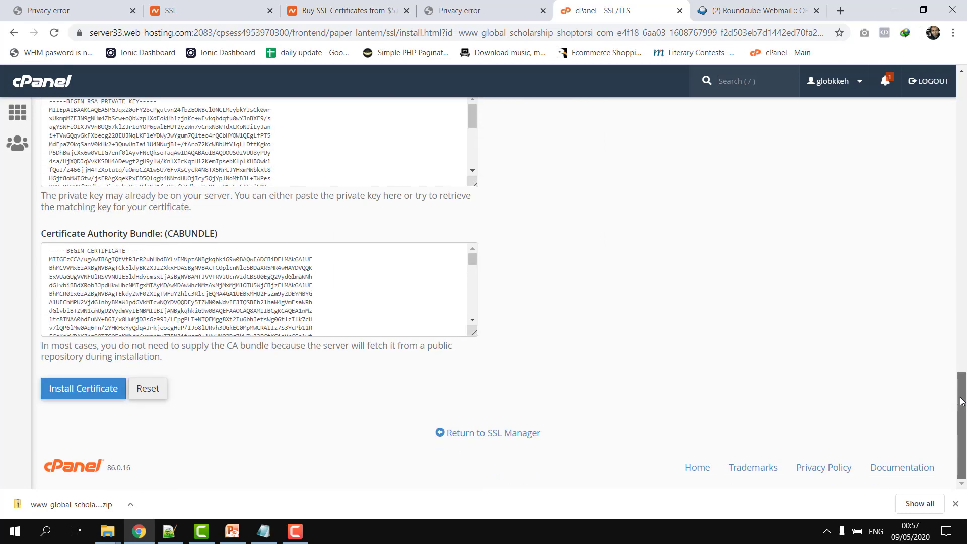
{"action": "left_click", "coordinate": [93, 392]}
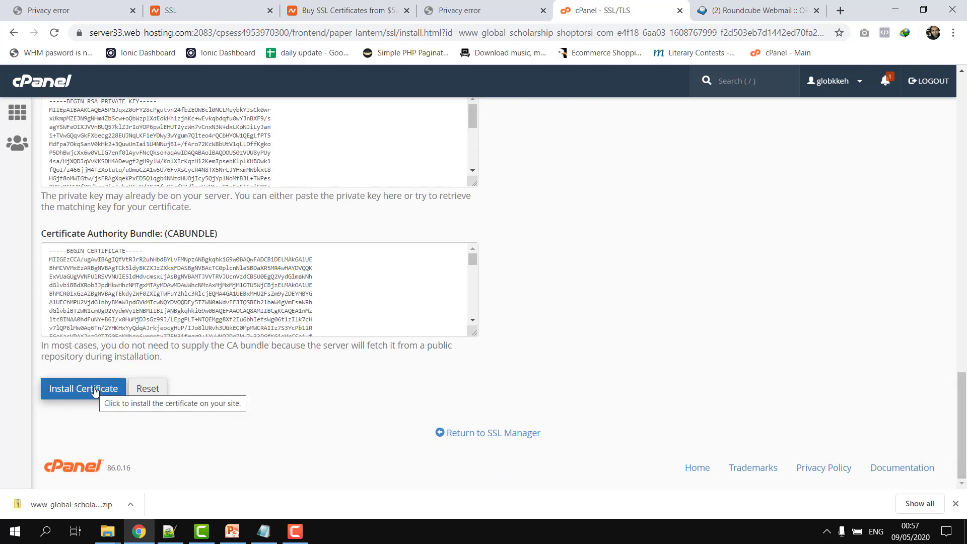
{"action": "left_click", "coordinate": [95, 391]}
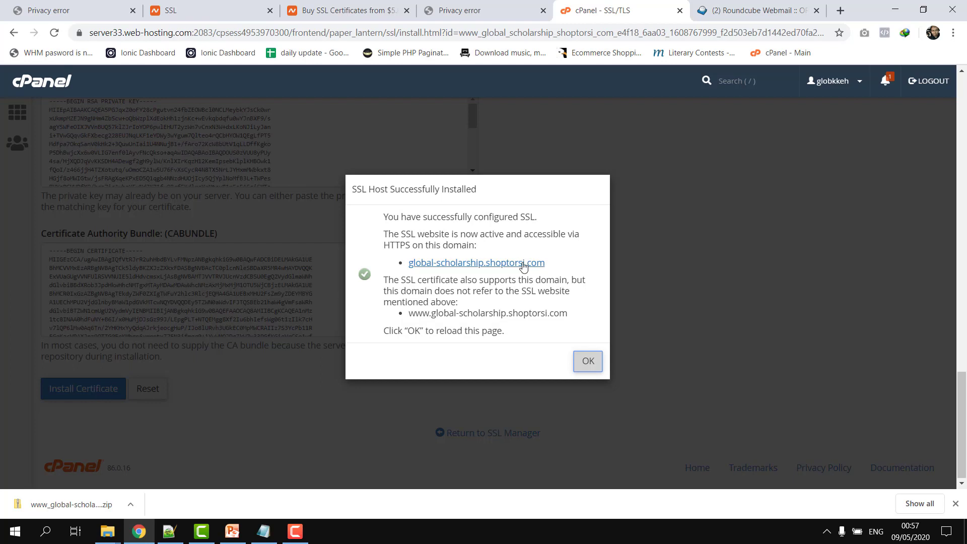
{"action": "left_click", "coordinate": [584, 360]}
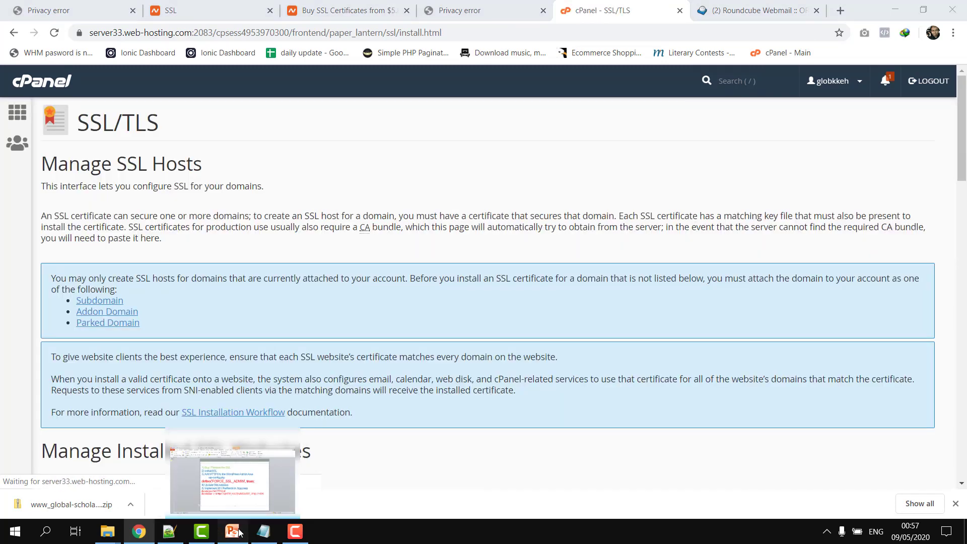
Step: Switch to the PowerPoint checklist and recolour the line "2) Install SSL" light green
{"action": "left_click", "coordinate": [243, 533]}
{"action": "left_click_drag", "start_coordinate": [369, 185], "coordinate": [237, 194]}
{"action": "left_click", "coordinate": [275, 60]}
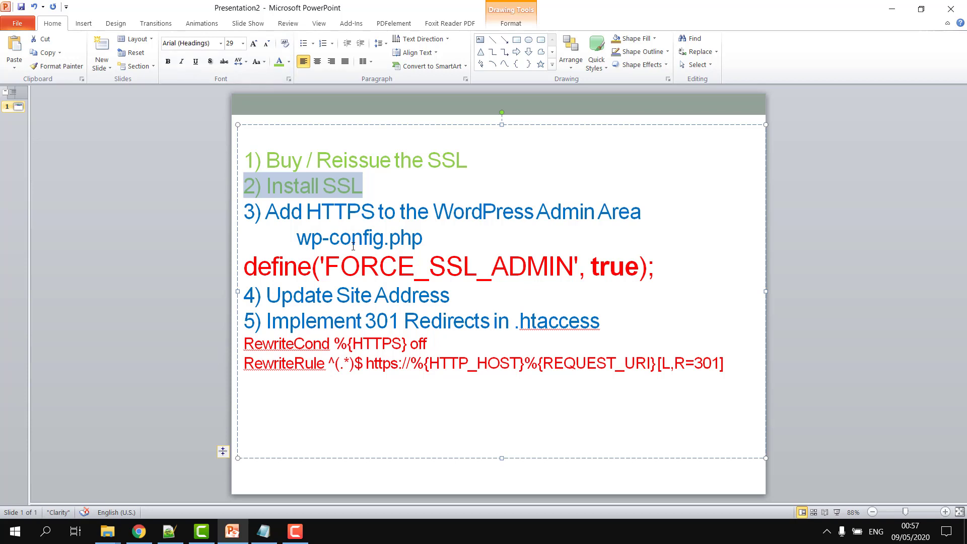
Step: Switch back to Chrome, reload global-scholarship.shoptorsi.com and check the connection status of the site and its wp-admin page
{"action": "left_click", "coordinate": [143, 533]}
{"action": "left_click", "coordinate": [144, 532]}
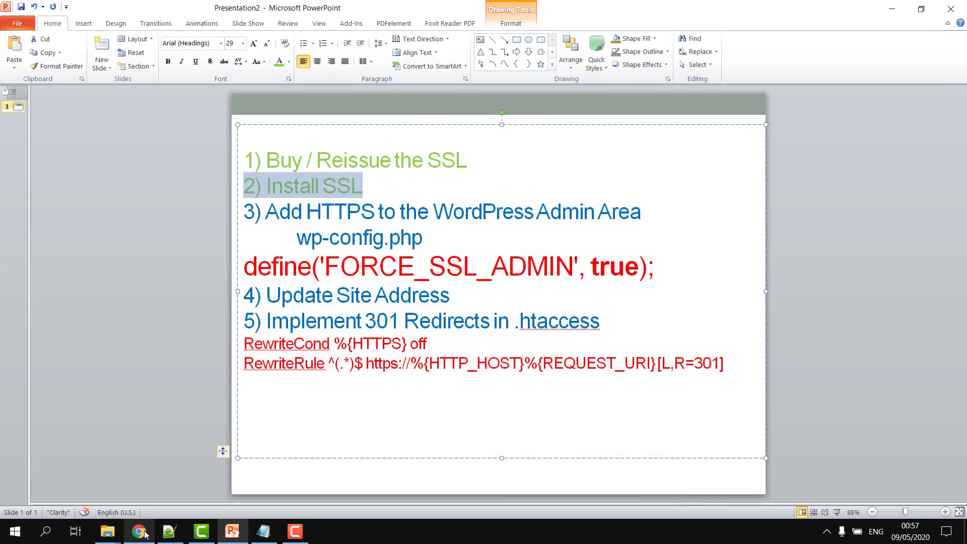
{"action": "left_click", "coordinate": [144, 533]}
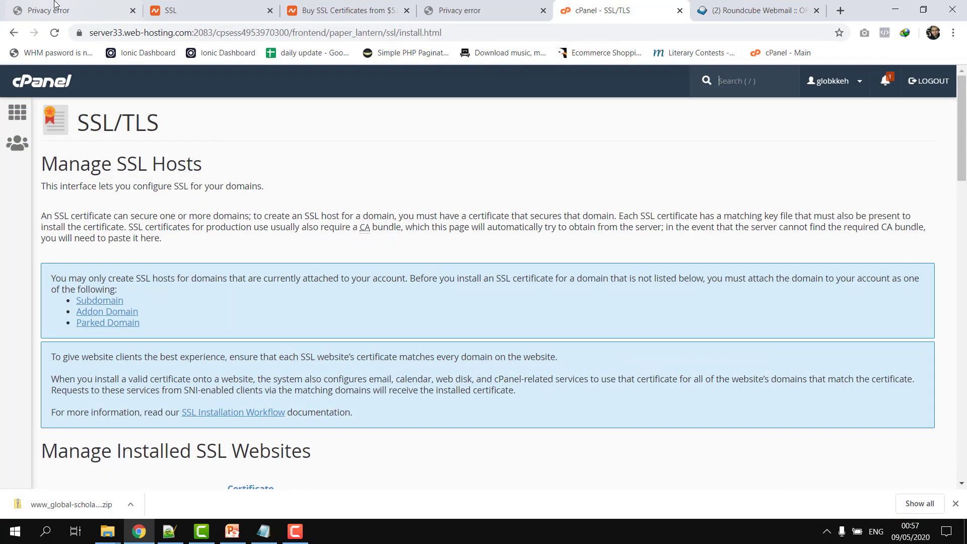
{"action": "left_click", "coordinate": [55, 9]}
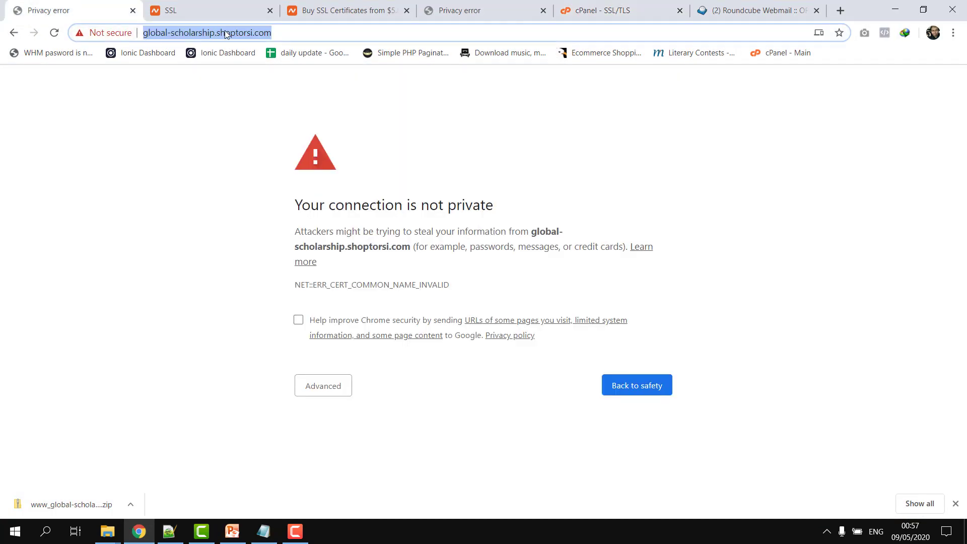
{"action": "key", "text": "Return"}
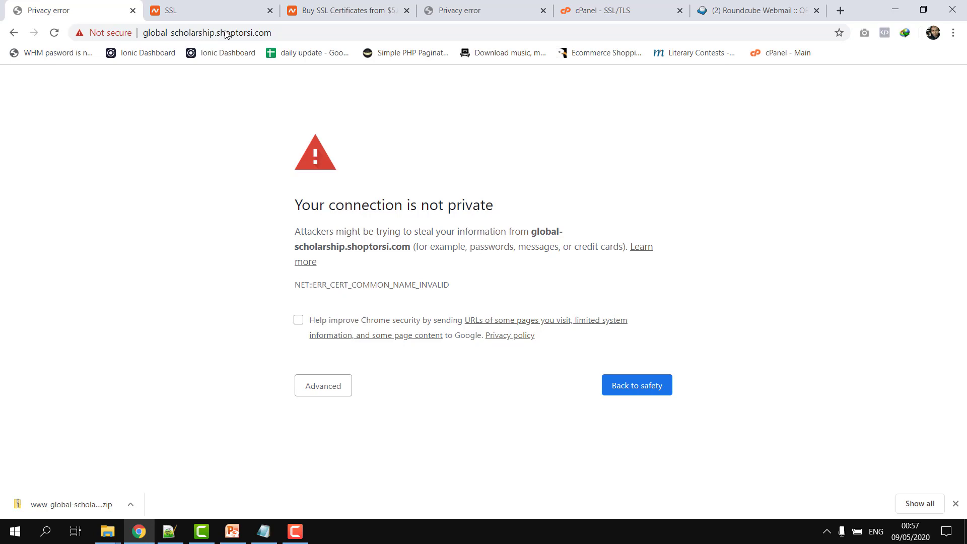
{"action": "left_click", "coordinate": [476, 5]}
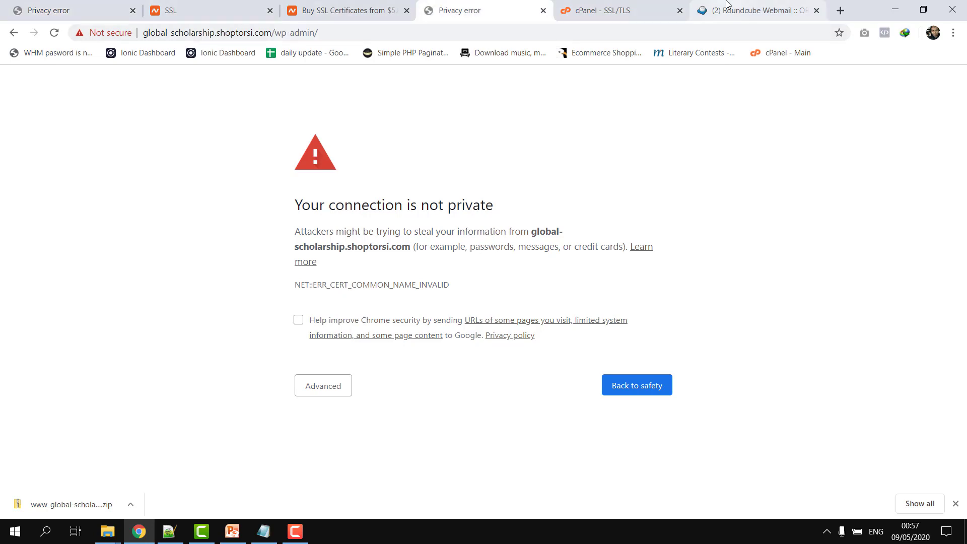
Step: In cPanel's File Manager, open wp-config.php from the global-scholarship.shoptorsi.com folder for editing
{"action": "left_click", "coordinate": [625, 5]}
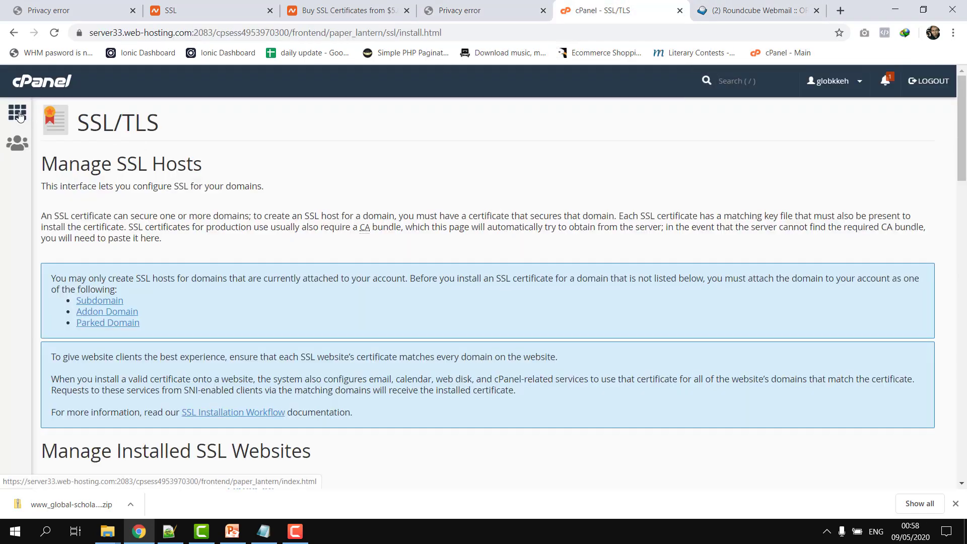
{"action": "left_click", "coordinate": [19, 115]}
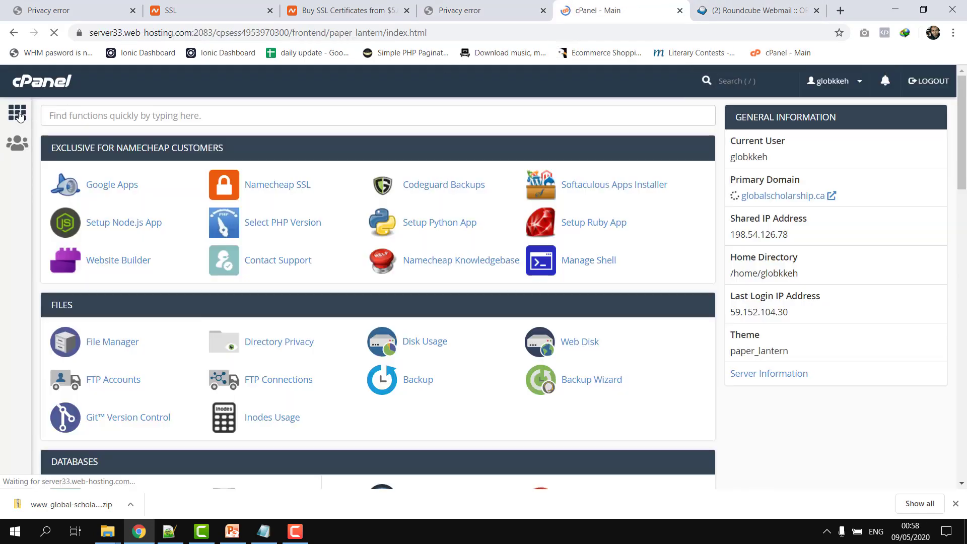
{"action": "left_click", "coordinate": [114, 342]}
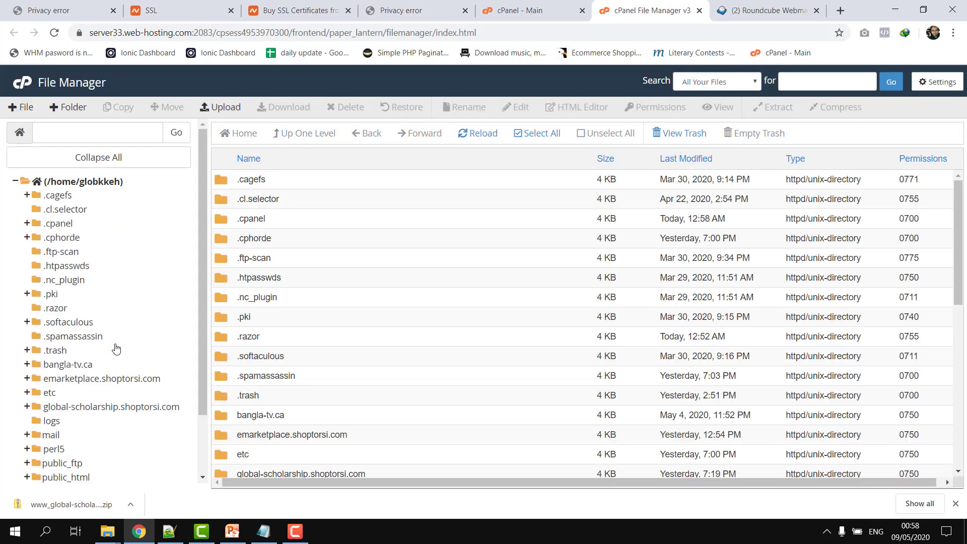
{"action": "left_click", "coordinate": [103, 411]}
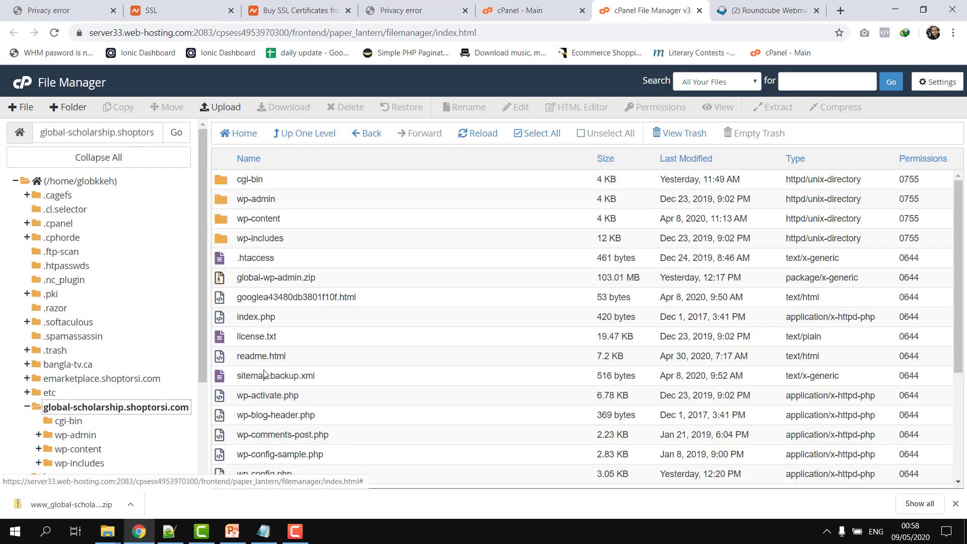
{"action": "left_click", "coordinate": [278, 474]}
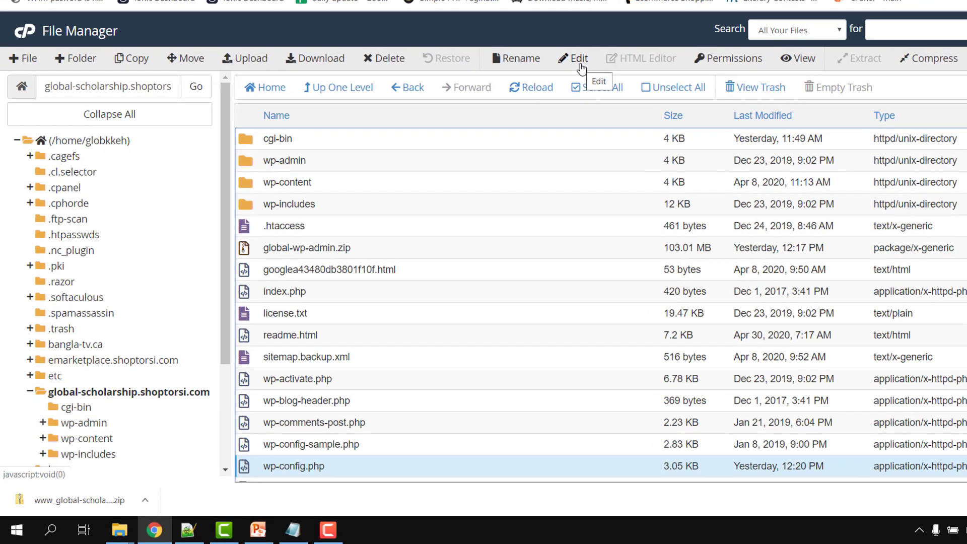
{"action": "left_click", "coordinate": [518, 110]}
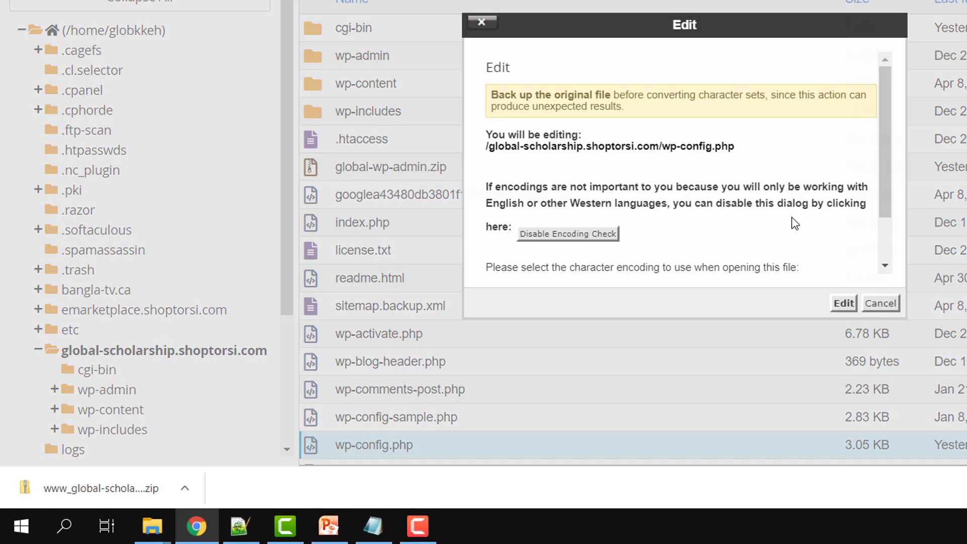
{"action": "left_click", "coordinate": [844, 304]}
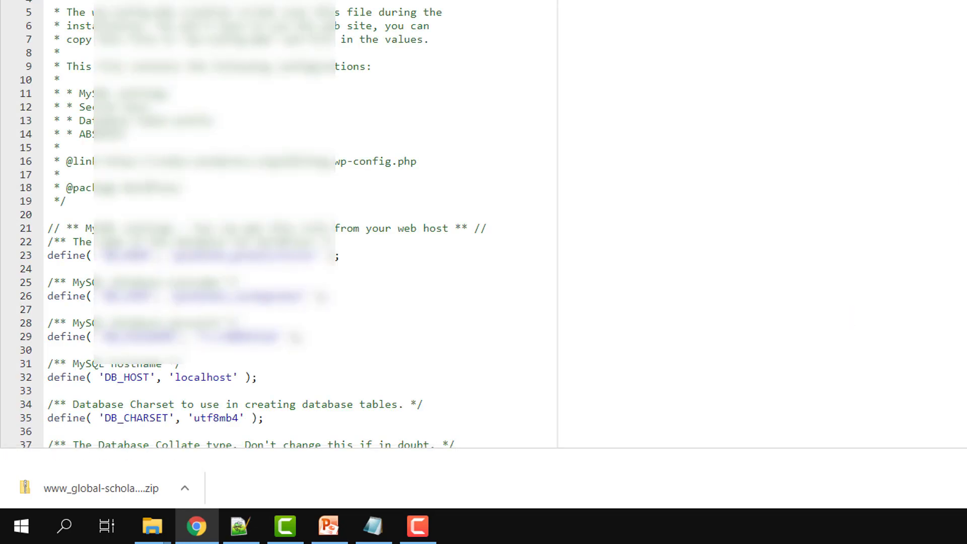
Step: Copy define('FORCE_SSL_ADMIN', true); from the PowerPoint checklist onto a new line in wp-config.php and save the file
{"action": "scroll", "coordinate": [286, 224], "scroll_direction": "down", "scroll_amount": 12}
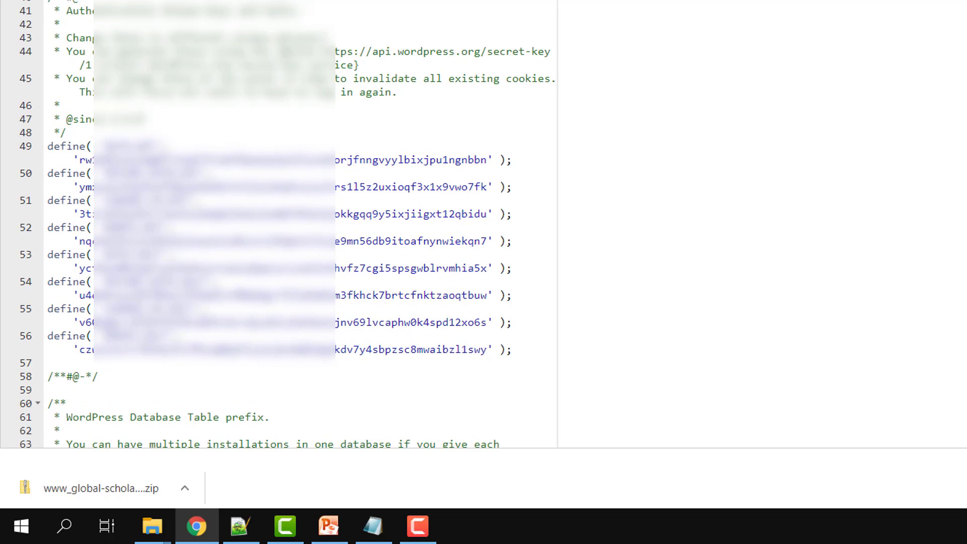
{"action": "scroll", "coordinate": [285, 225], "scroll_direction": "up", "scroll_amount": 1}
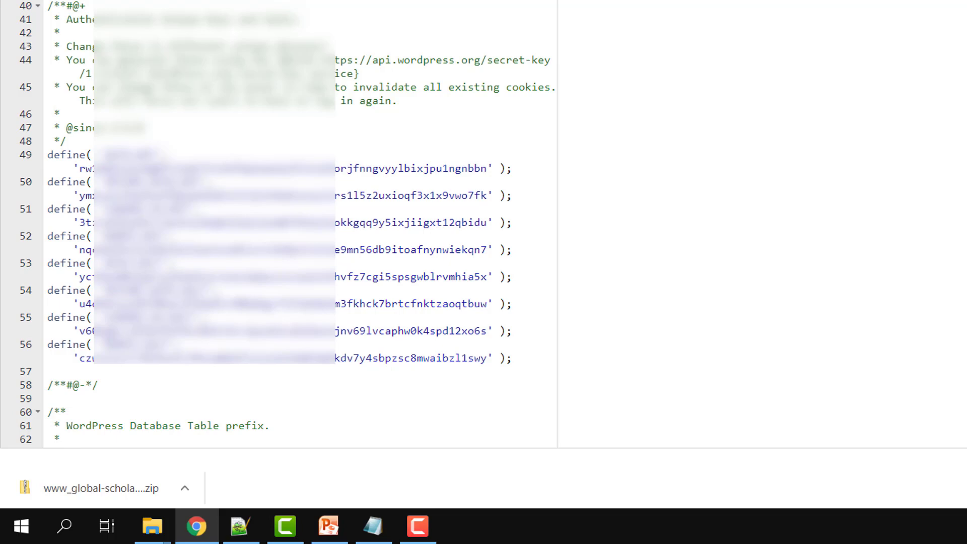
{"action": "key", "text": "ctrl+w"}
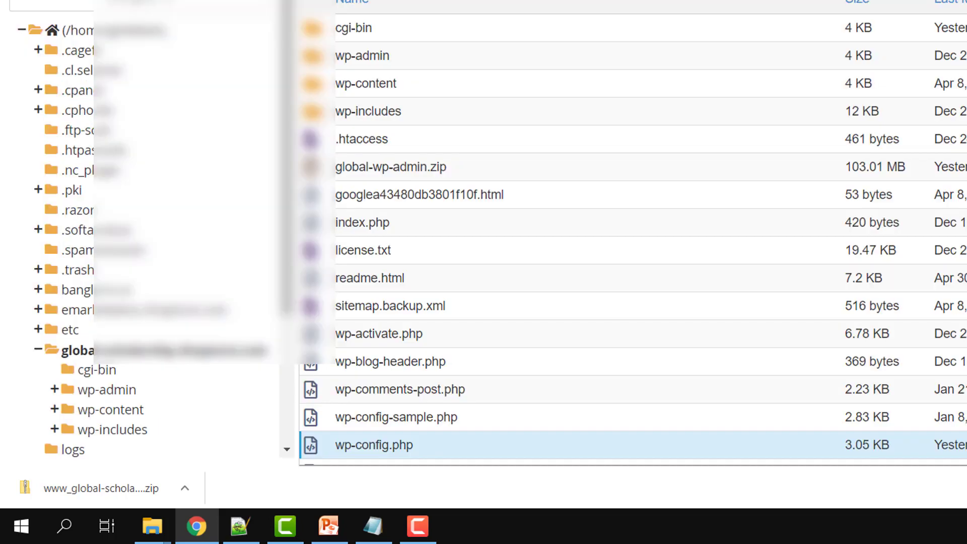
{"action": "left_click", "coordinate": [330, 538]}
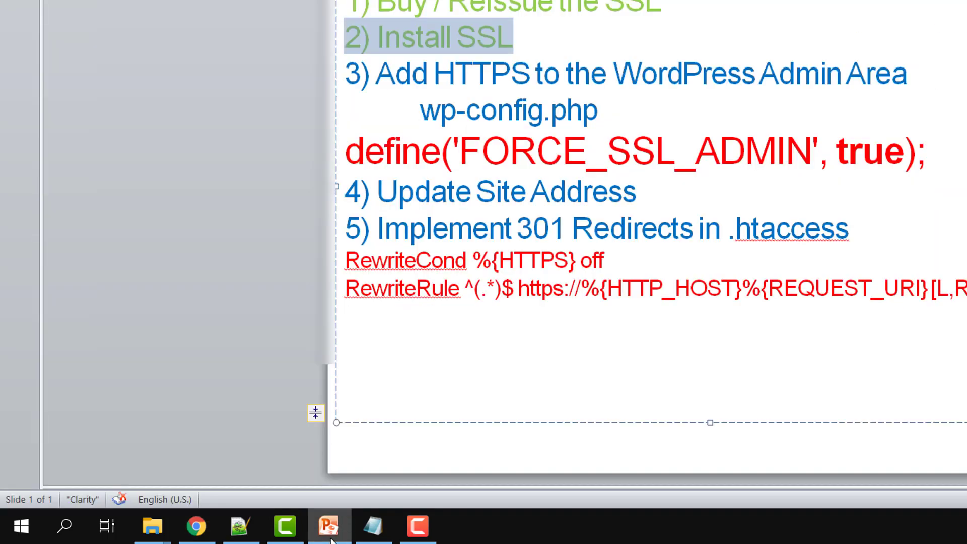
{"action": "left_click_drag", "start_coordinate": [347, 151], "coordinate": [931, 153]}
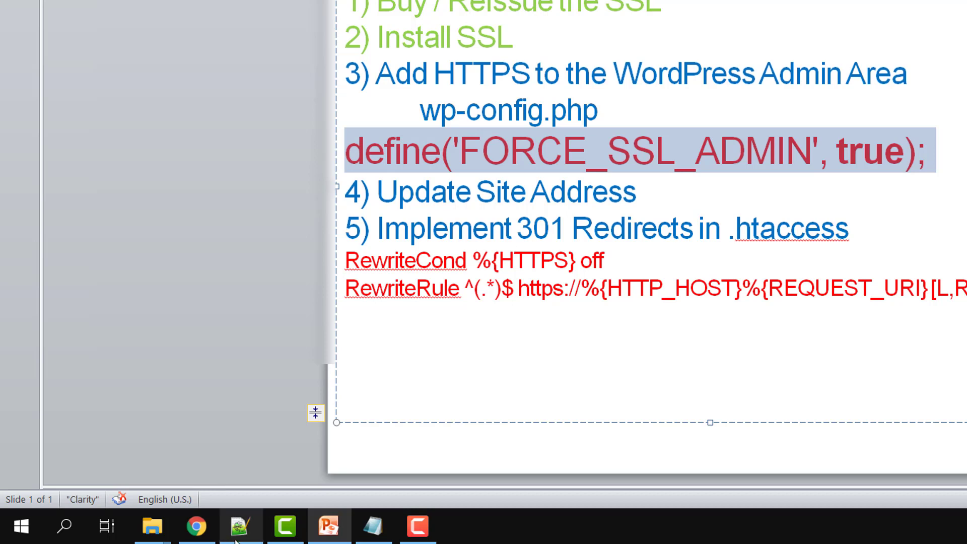
{"action": "left_click", "coordinate": [214, 526]}
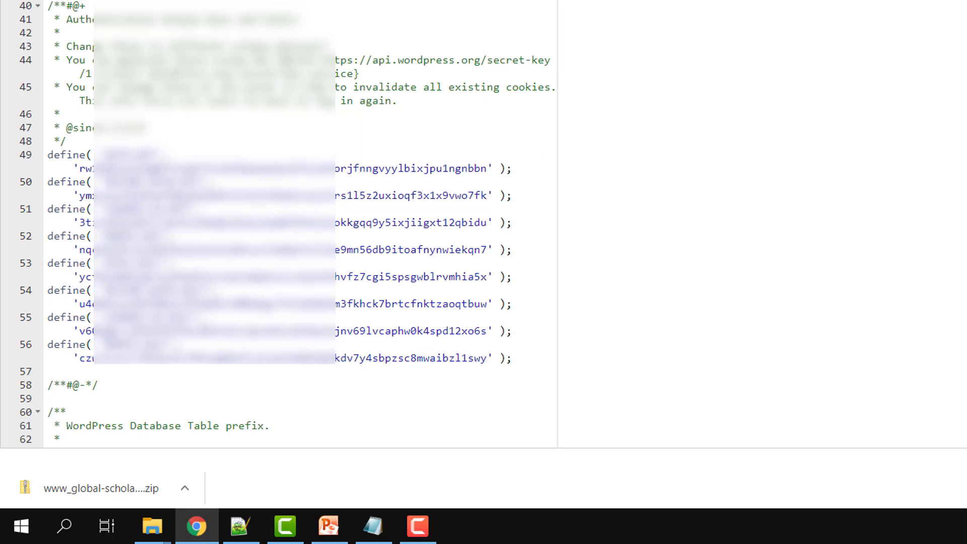
{"action": "key", "text": "Return"}
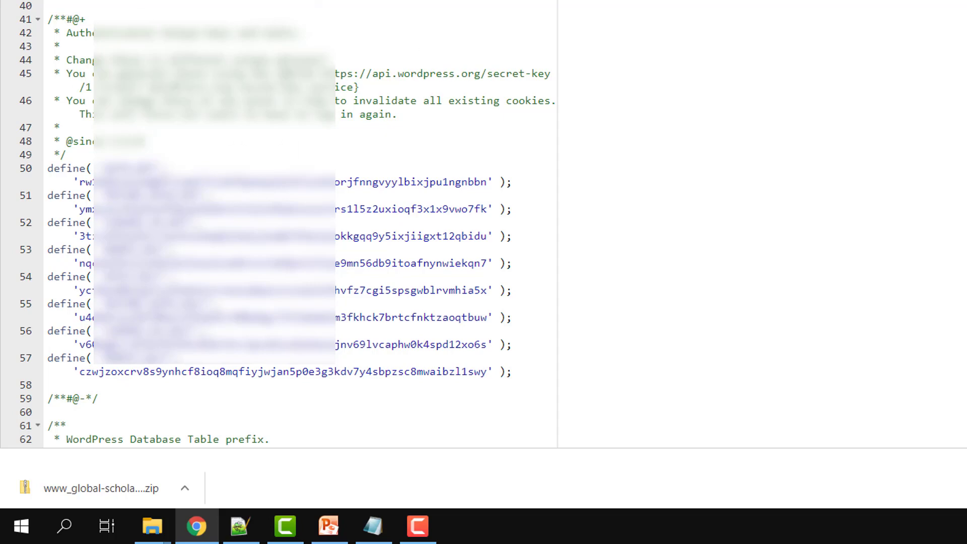
{"action": "key", "text": "ctrl+s"}
Step: In the PowerPoint checklist, recolour "Add HTTPS to the WordPress Admin Area wp-config.php" light green and select "Update Site Address"
{"action": "left_click", "coordinate": [335, 541]}
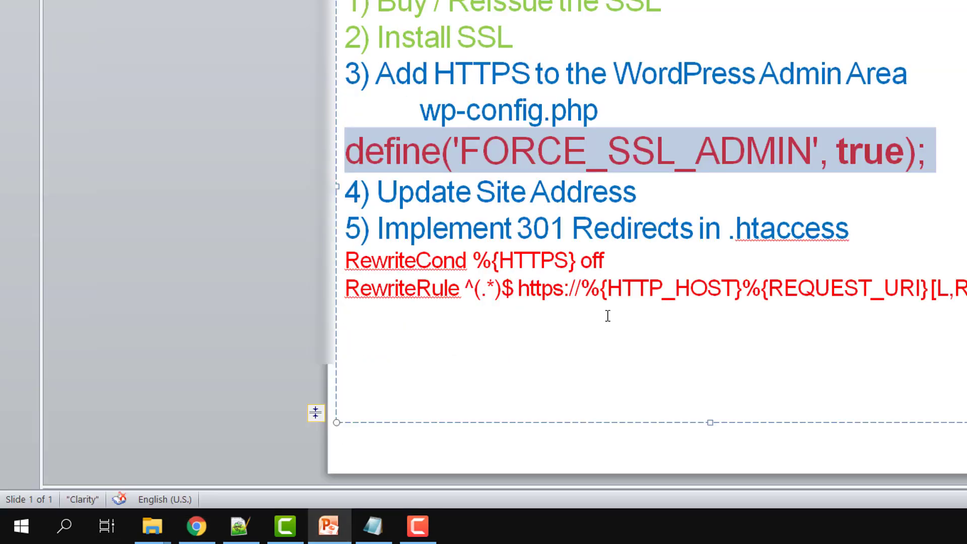
{"action": "left_click_drag", "start_coordinate": [636, 106], "coordinate": [416, 75]}
{"action": "key", "text": "F4"}
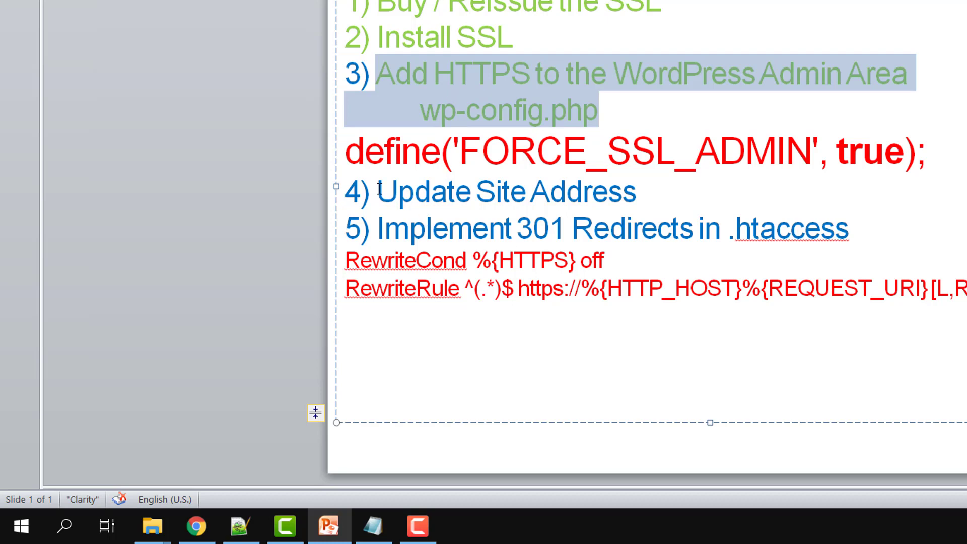
{"action": "left_click_drag", "start_coordinate": [380, 189], "coordinate": [656, 185]}
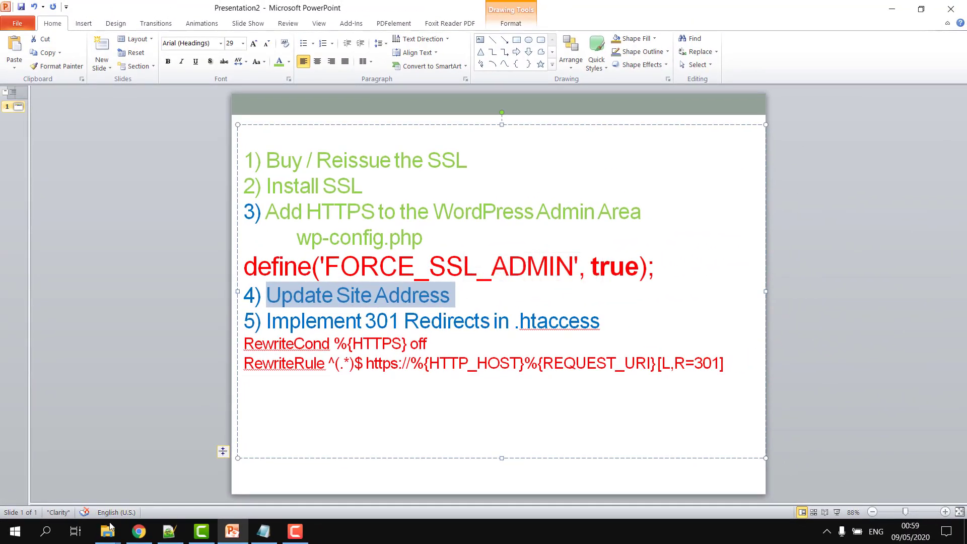
Step: Switch to Chrome, check the connection security of the WordPress login page and log in with the prefilled credentials
{"action": "left_click", "coordinate": [139, 531]}
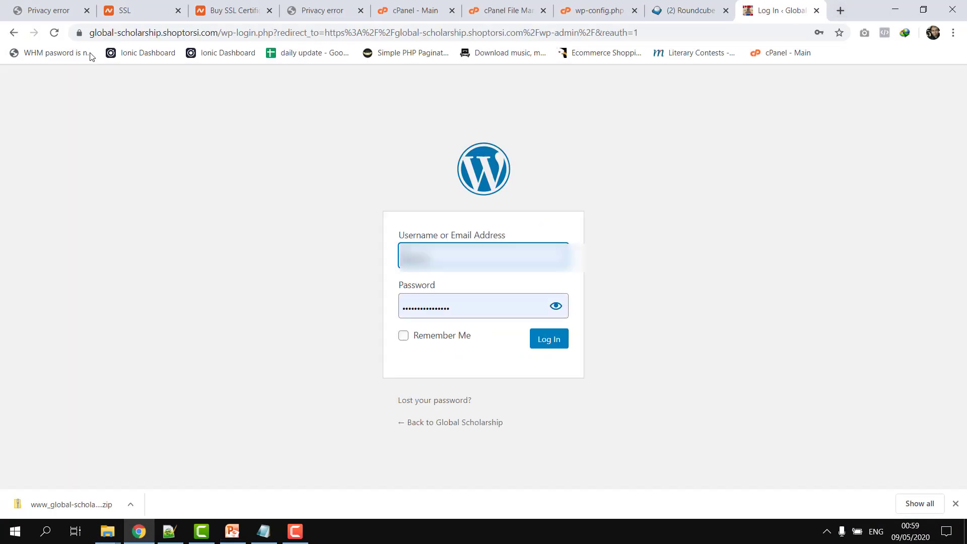
{"action": "left_click", "coordinate": [80, 36]}
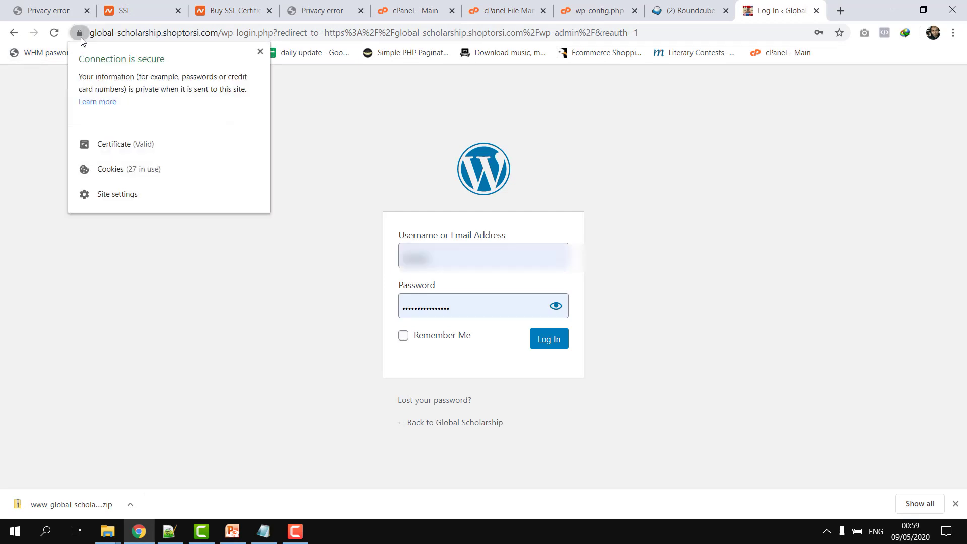
{"action": "left_click", "coordinate": [79, 33]}
{"action": "left_click", "coordinate": [546, 339]}
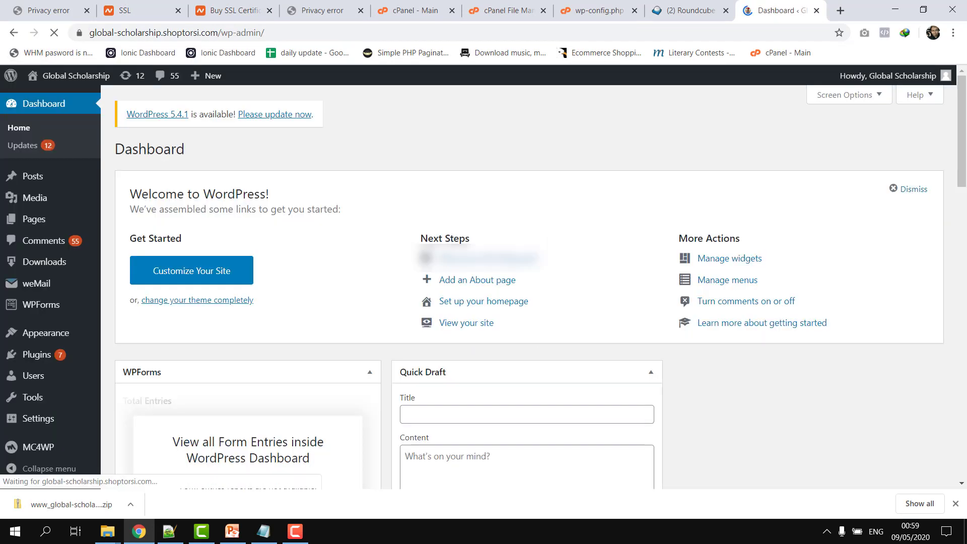
Step: Open WordPress General Settings and check the protocol in WordPress Address (URL) and Site Address (URL)
{"action": "scroll", "coordinate": [965, 139], "scroll_direction": "down", "scroll_amount": 2}
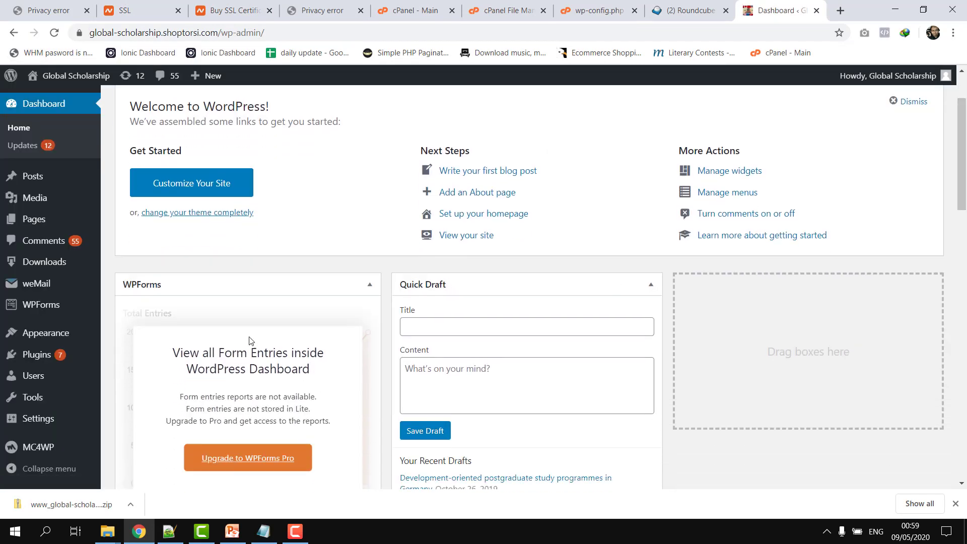
{"action": "mouse_move", "coordinate": [34, 350]}
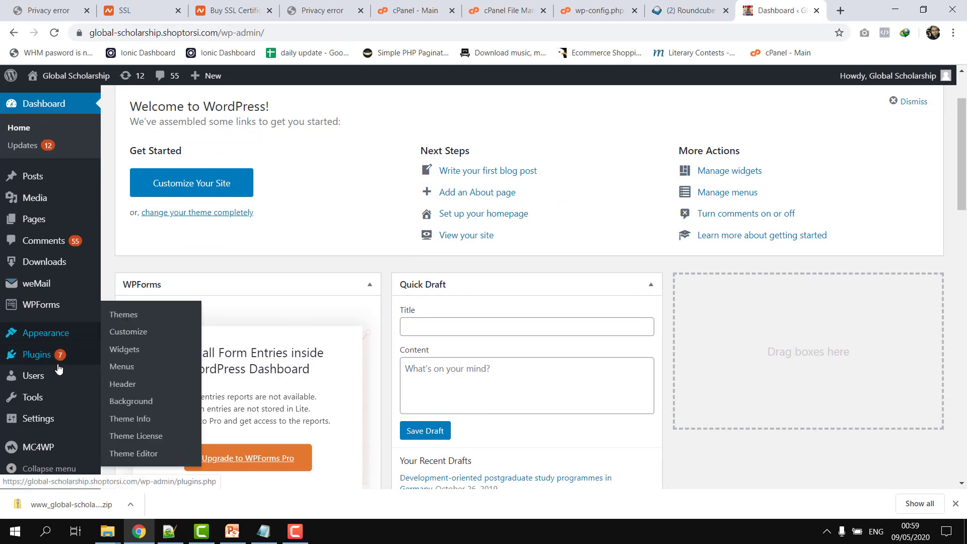
{"action": "mouse_move", "coordinate": [53, 419]}
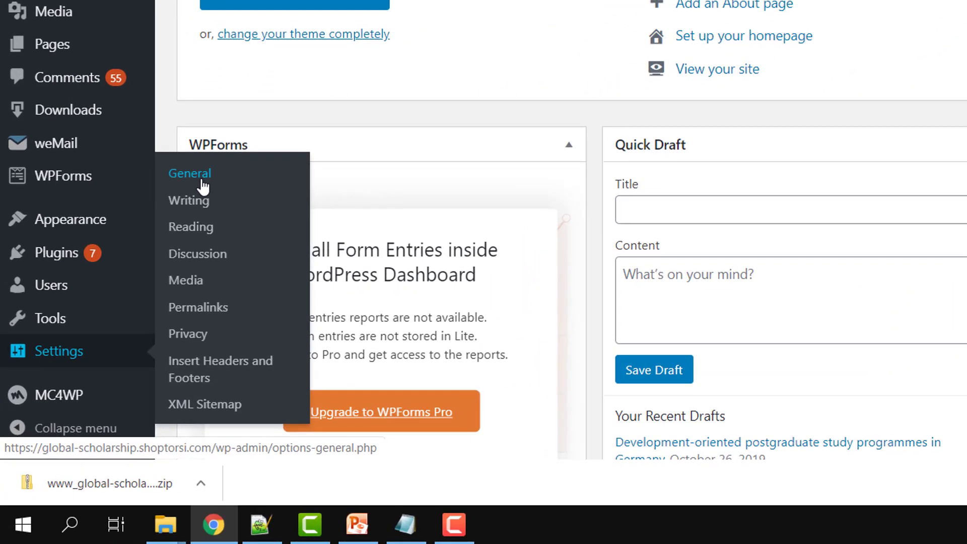
{"action": "left_click", "coordinate": [154, 268]}
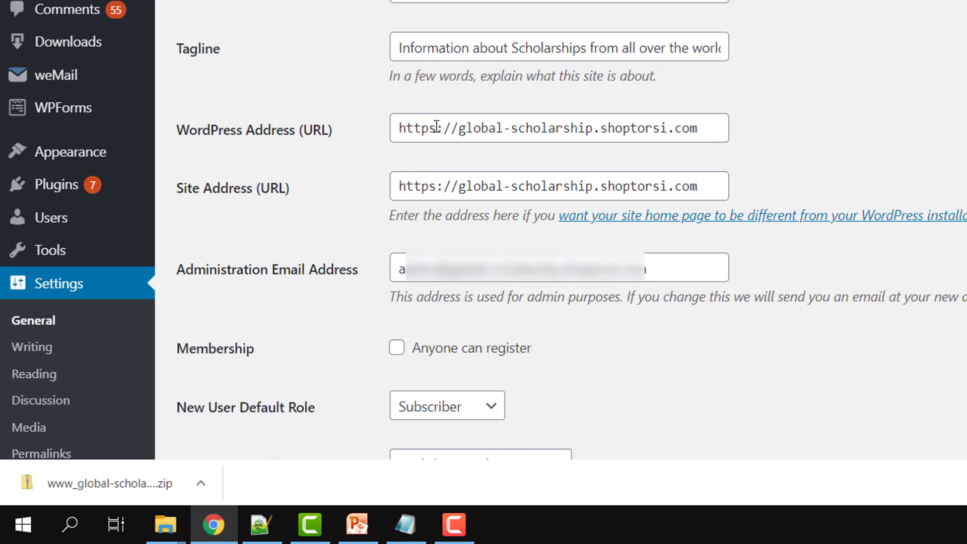
{"action": "mouse_move", "coordinate": [436, 126]}
{"action": "left_mouse_down"}
{"action": "mouse_move", "coordinate": [395, 127]}
{"action": "mouse_move", "coordinate": [431, 127]}
{"action": "left_mouse_up"}
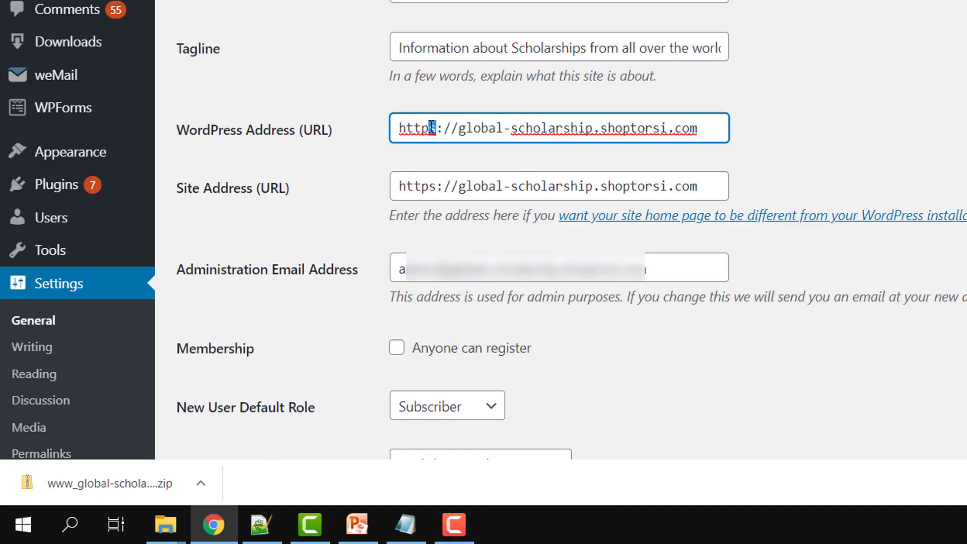
{"action": "left_click", "coordinate": [430, 126]}
{"action": "left_click_drag", "start_coordinate": [438, 186], "coordinate": [401, 184]}
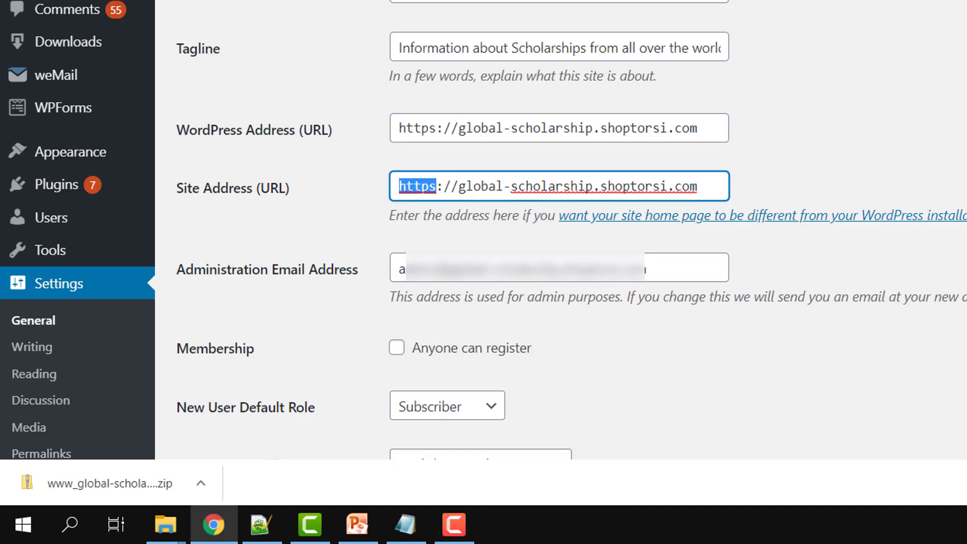
{"action": "scroll", "coordinate": [483, 230], "scroll_direction": "down", "scroll_amount": 10}
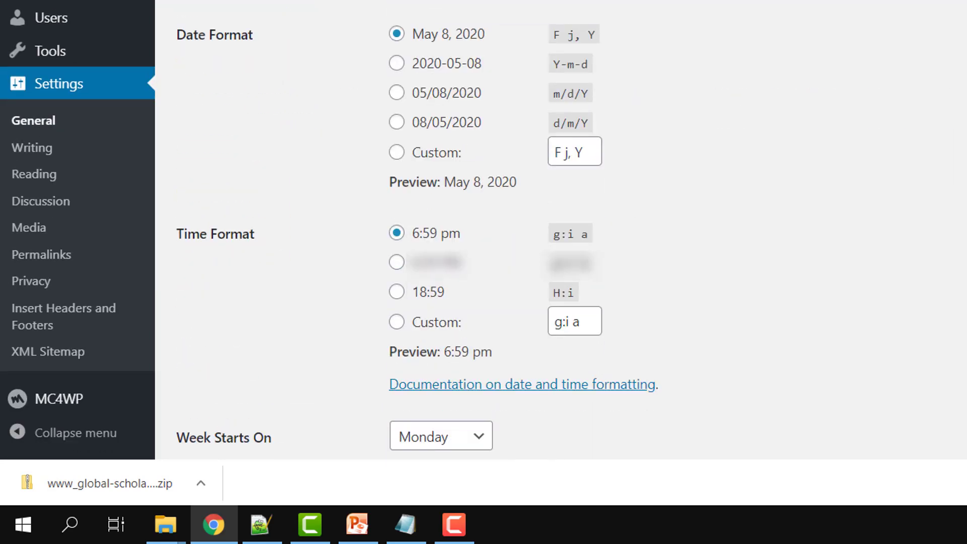
{"action": "scroll", "coordinate": [483, 230], "scroll_direction": "up", "scroll_amount": 10}
Step: Switch to the PowerPoint checklist and recolour "4) Update Site Address" and the item number "3)" light green
{"action": "mouse_move", "coordinate": [355, 512]}
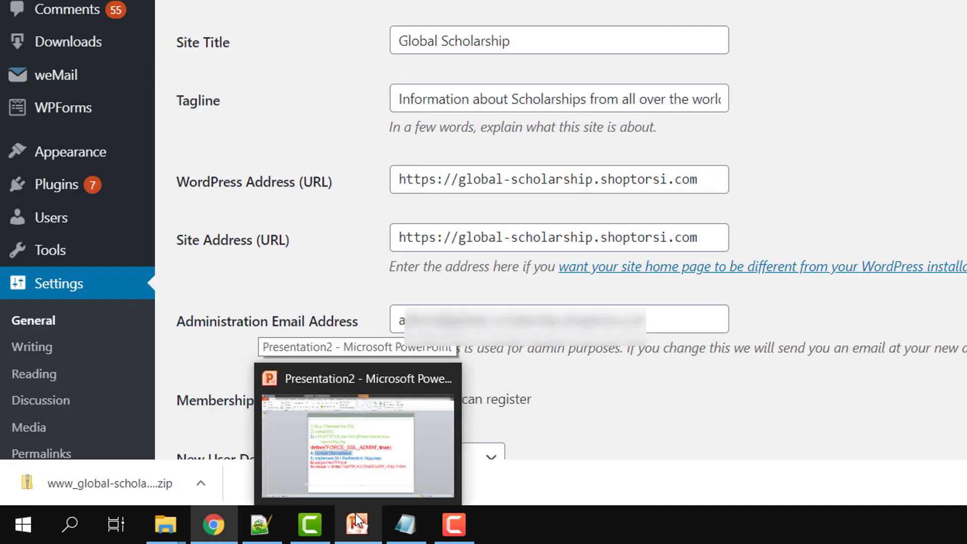
{"action": "left_click", "coordinate": [355, 512]}
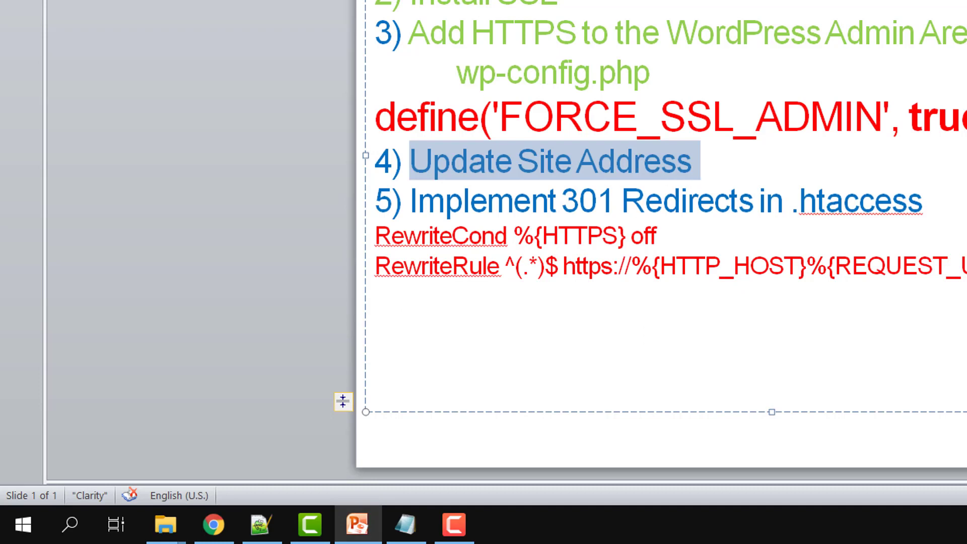
{"action": "left_click", "coordinate": [717, 175]}
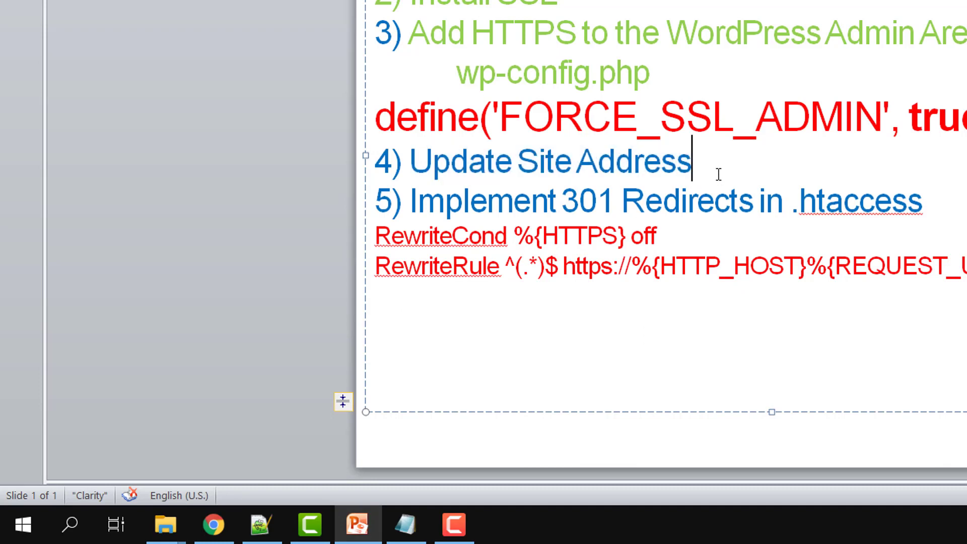
{"action": "key", "text": "shift+Home"}
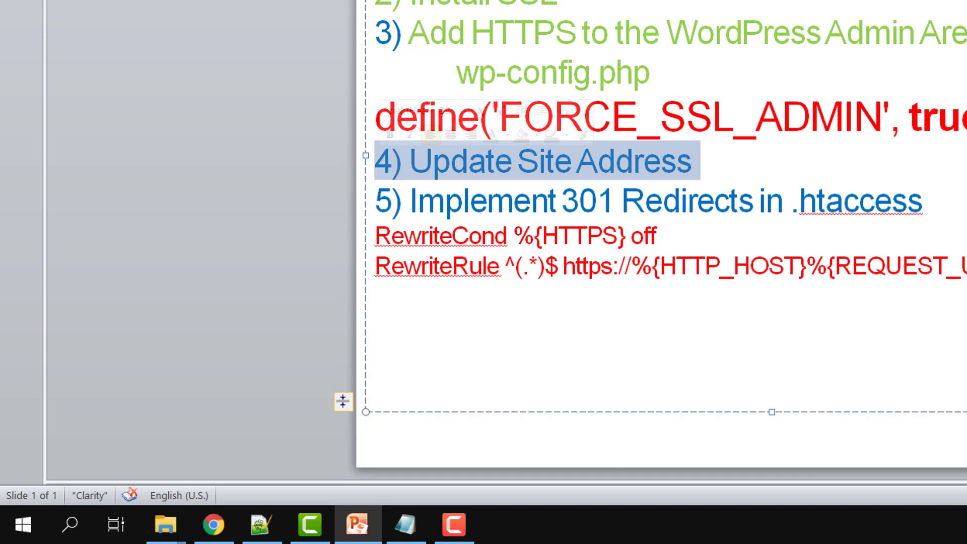
{"action": "key", "text": "F4"}
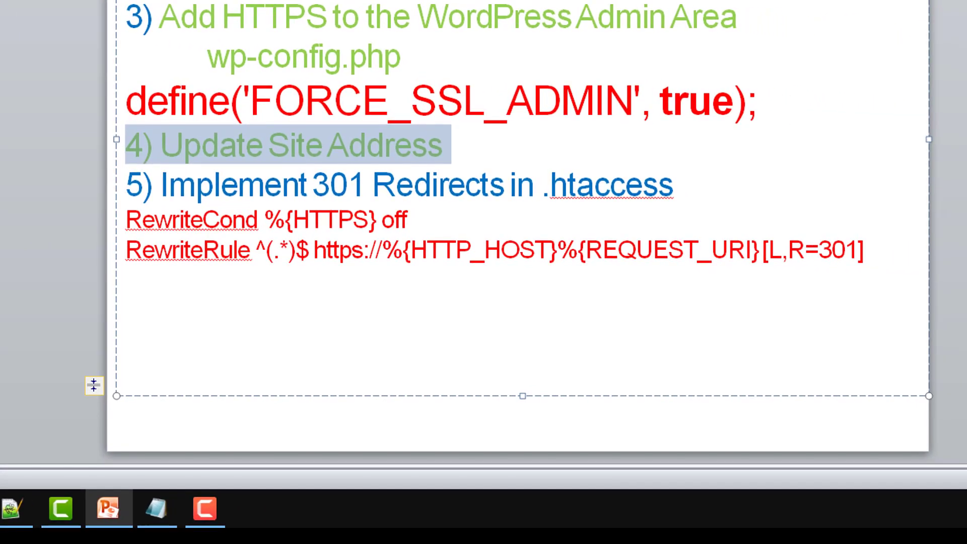
{"action": "left_click", "coordinate": [155, 7]}
{"action": "key", "text": "shift+Home"}
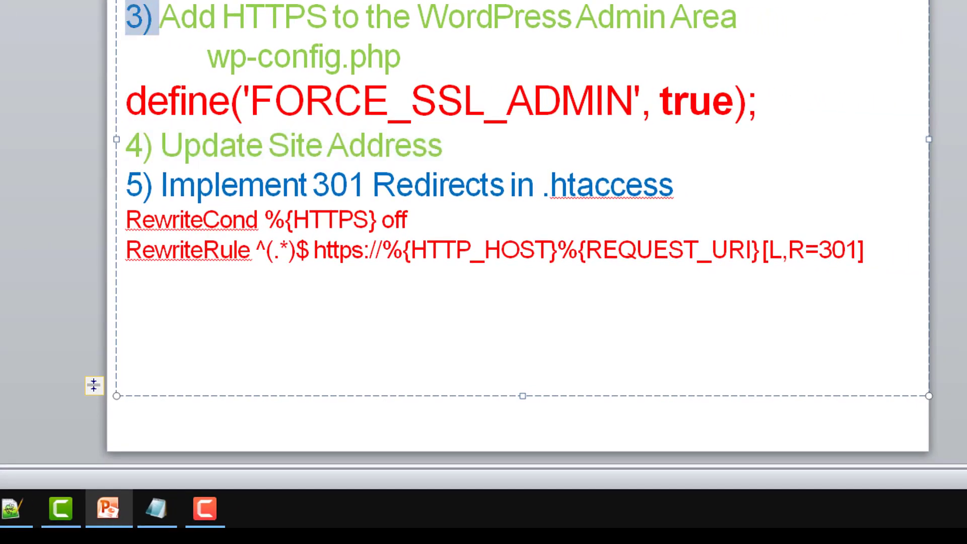
{"action": "key", "text": "F4"}
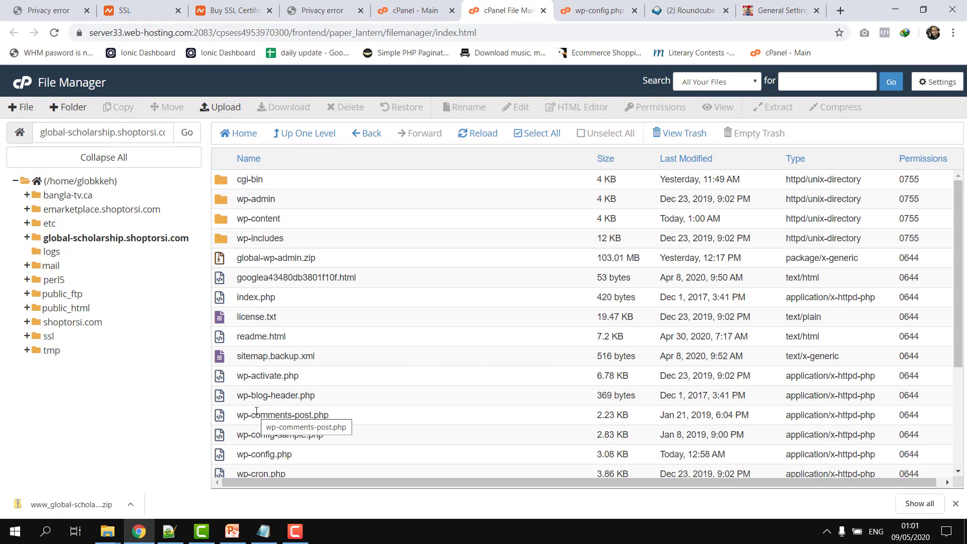
Step: In the cPanel File Manager preferences, enable Show Hidden Files (dotfiles) and save the setting
{"action": "left_click", "coordinate": [921, 84]}
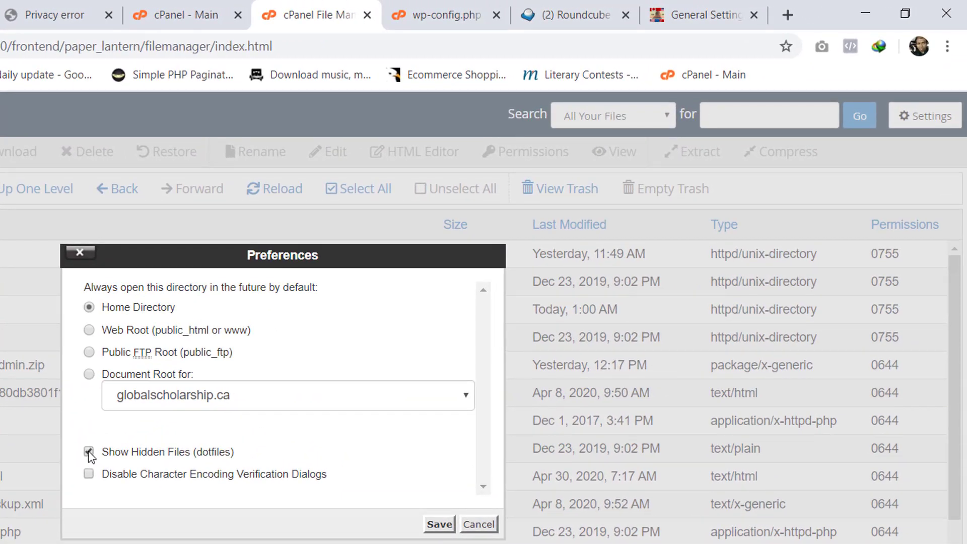
{"action": "left_click", "coordinate": [88, 451]}
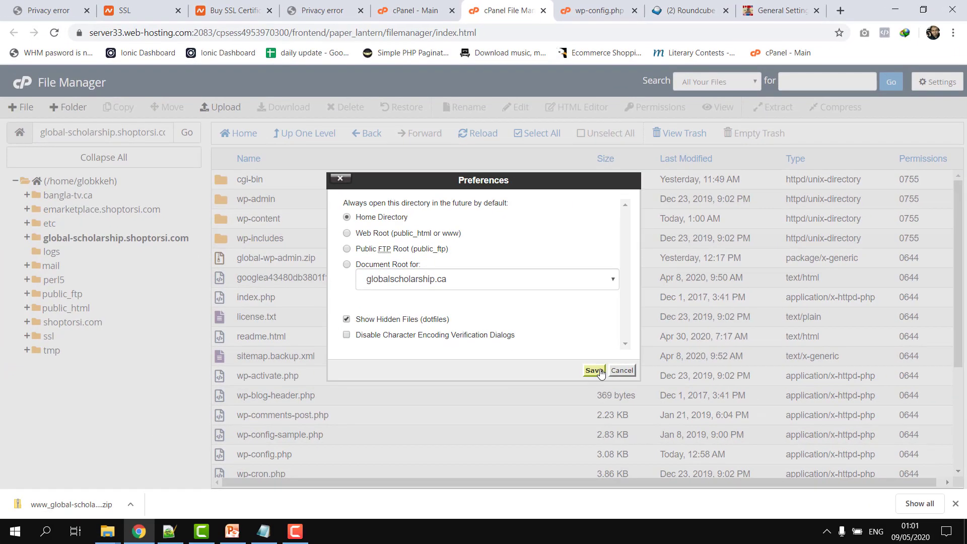
{"action": "left_click", "coordinate": [497, 467]}
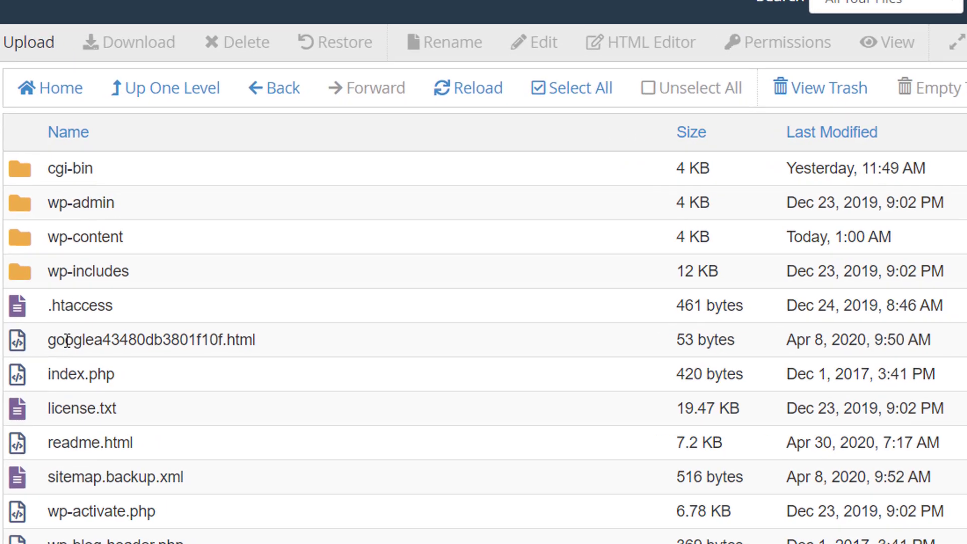
Step: Open the .htaccess file in the global-scholarship.shoptorsi.com folder for editing
{"action": "left_click", "coordinate": [240, 258]}
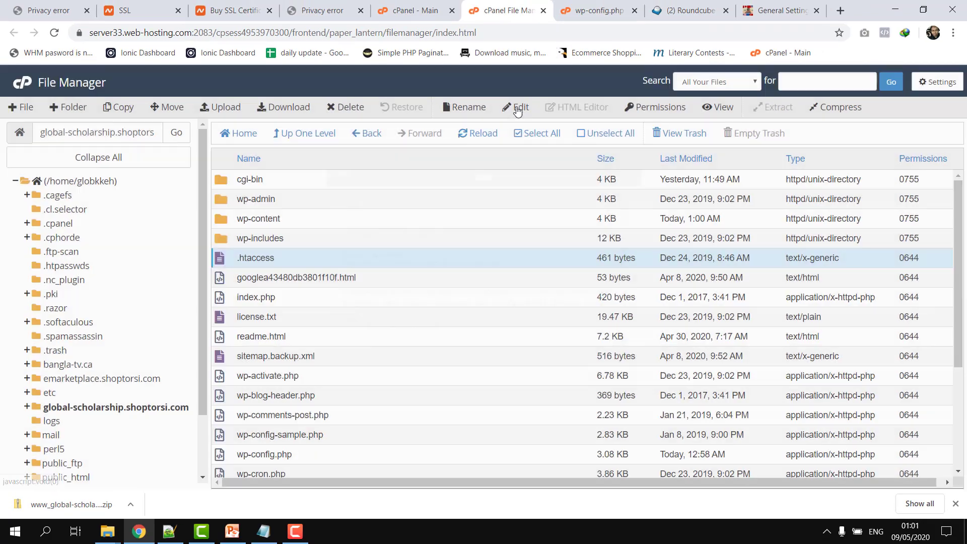
{"action": "left_click", "coordinate": [535, 40]}
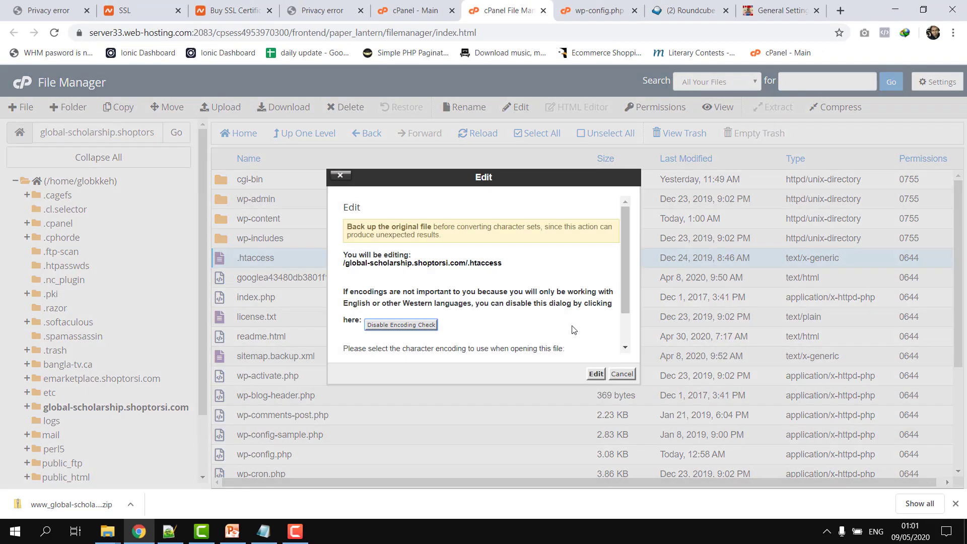
{"action": "left_click", "coordinate": [596, 373]}
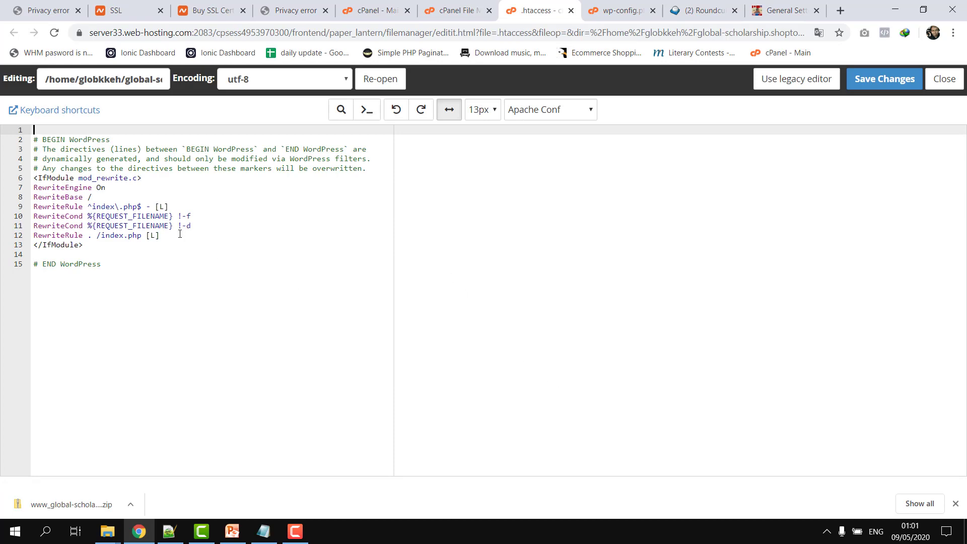
Step: Switch to the PowerPoint checklist and copy the RewriteCond %{HTTPS} off line and the RewriteRule line below it
{"action": "left_click", "coordinate": [232, 532]}
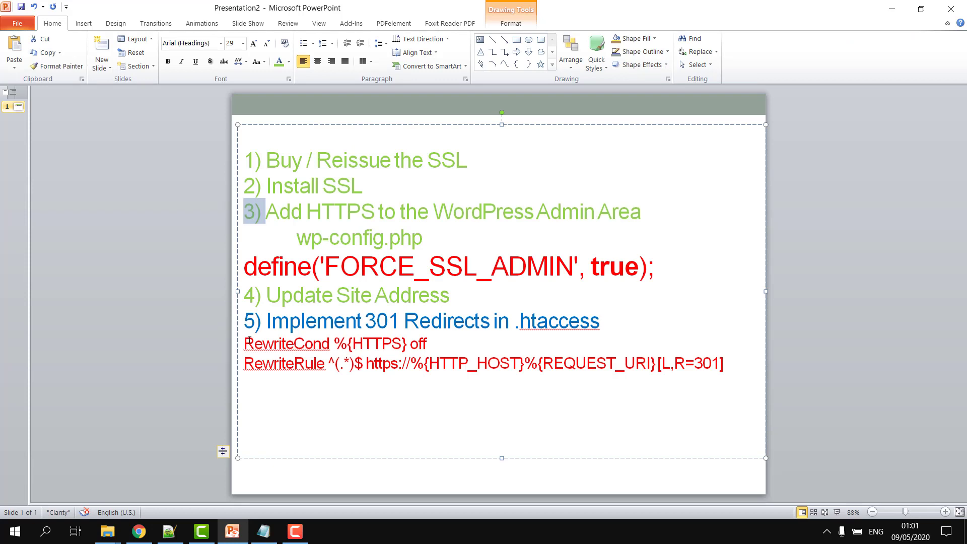
{"action": "left_click_drag", "start_coordinate": [245, 343], "coordinate": [352, 396]}
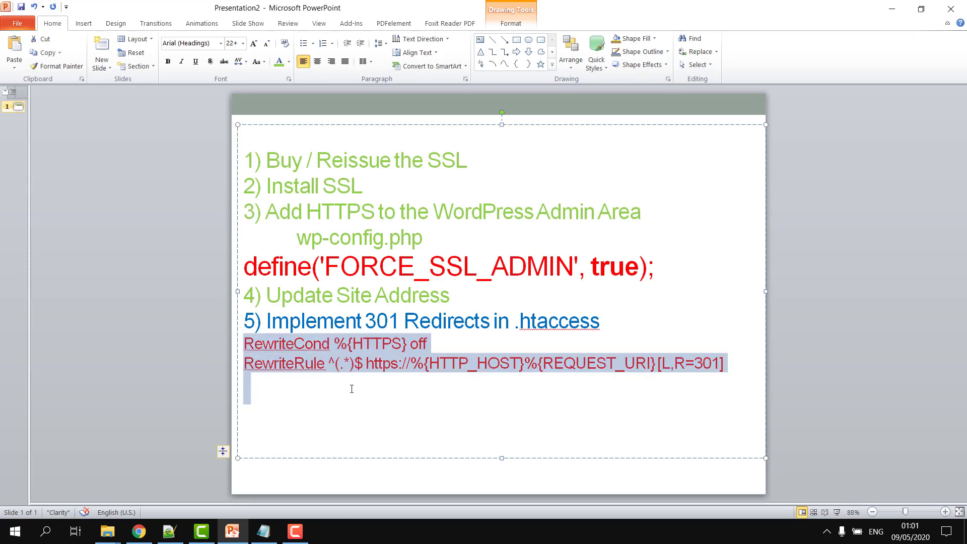
{"action": "key", "text": "shift+Up"}
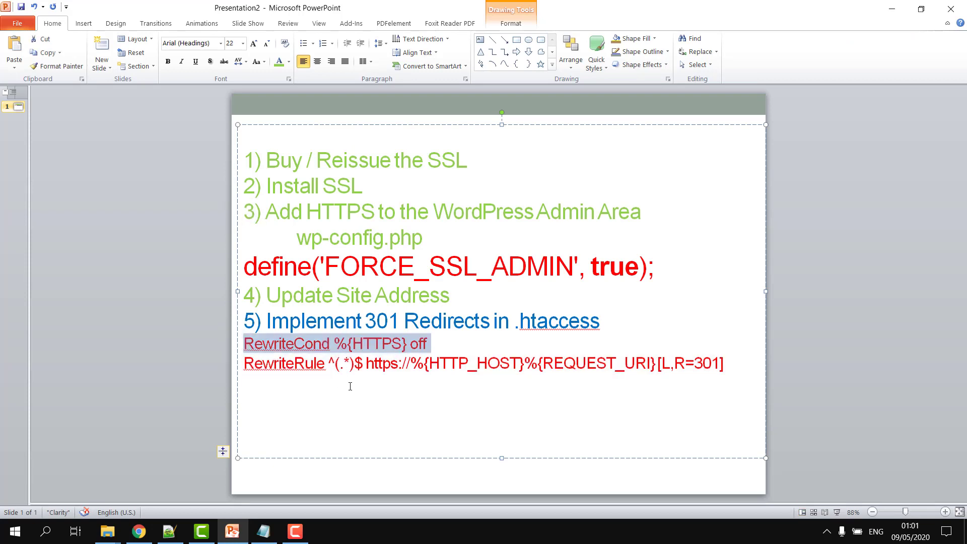
{"action": "key", "text": "shift+End"}
{"action": "key", "text": "ctrl+c"}
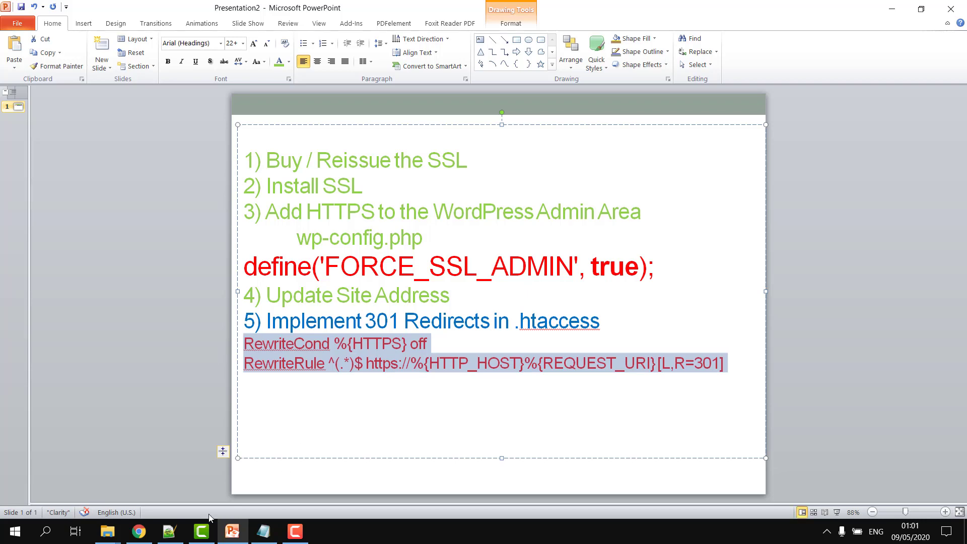
Step: Back in Chrome, paste the copied RewriteCond and RewriteRule lines directly below RewriteEngine On in .htaccess and save the file
{"action": "left_click", "coordinate": [139, 531]}
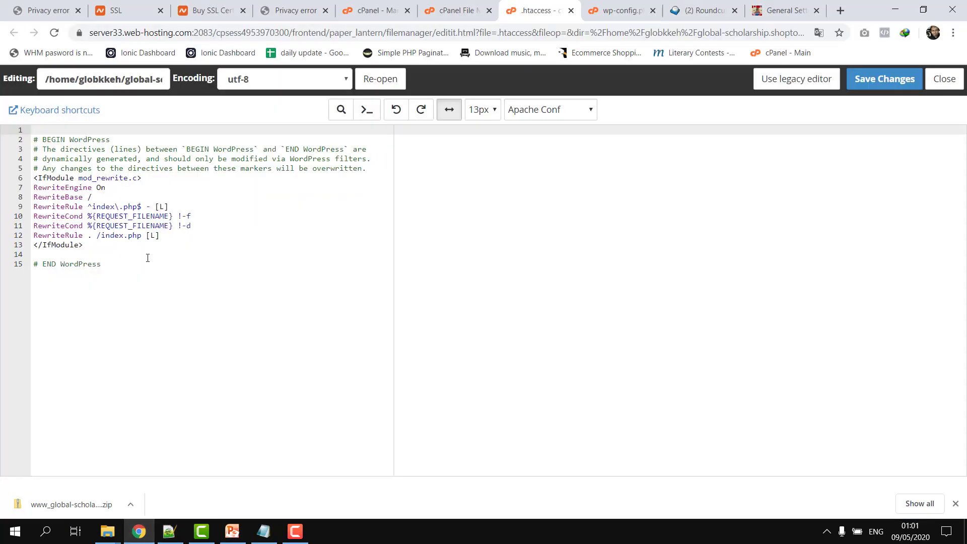
{"action": "left_click", "coordinate": [145, 193]}
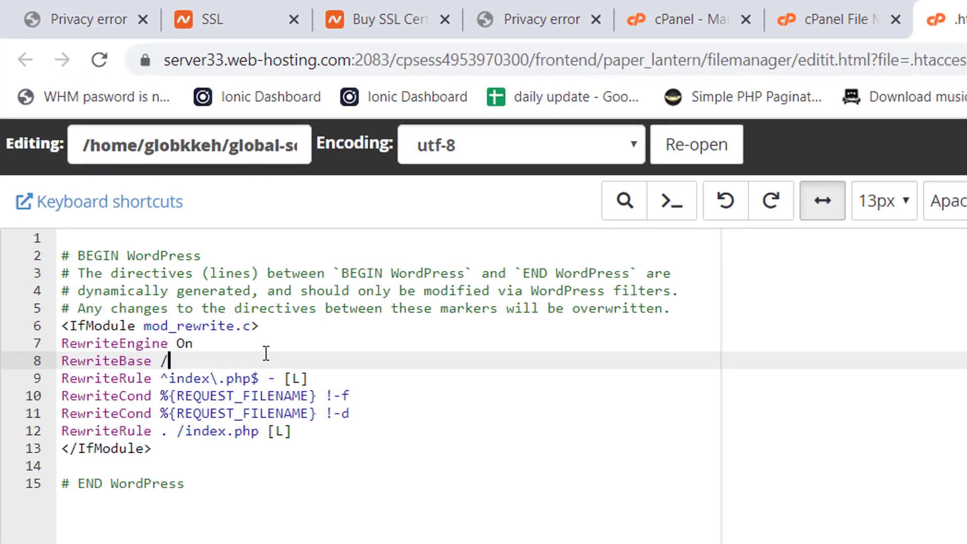
{"action": "key", "text": "Up"}
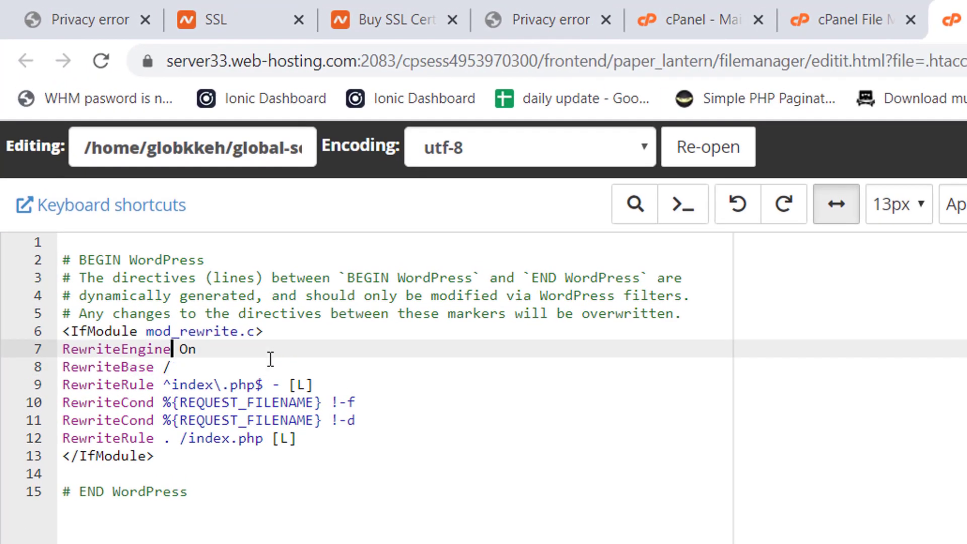
{"action": "key", "text": "Right"}
{"action": "key", "text": "Right"}
{"action": "key", "text": "Right"}
{"action": "key", "text": "Return"}
{"action": "key", "text": "ctrl+v"}
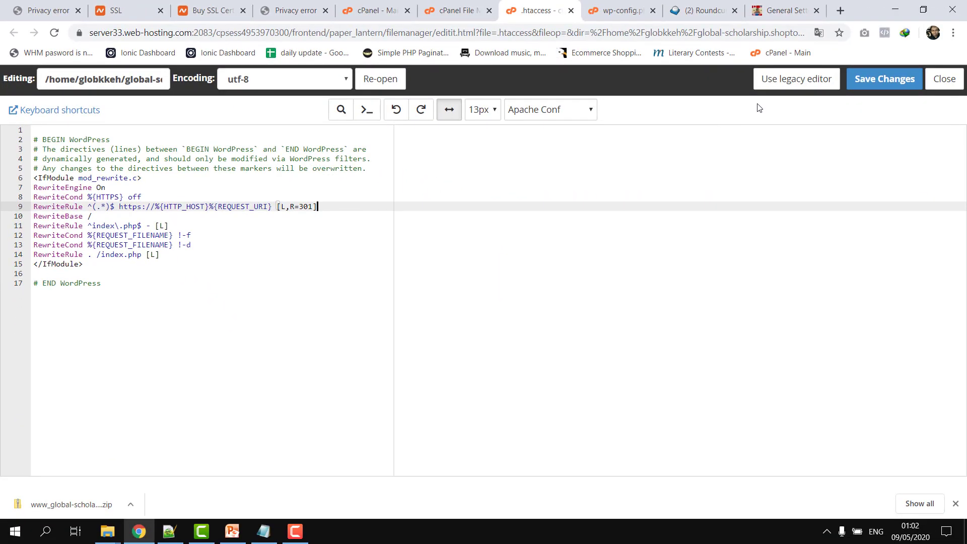
{"action": "left_click", "coordinate": [865, 86]}
{"action": "left_click", "coordinate": [232, 532]}
{"action": "left_click", "coordinate": [232, 531]}
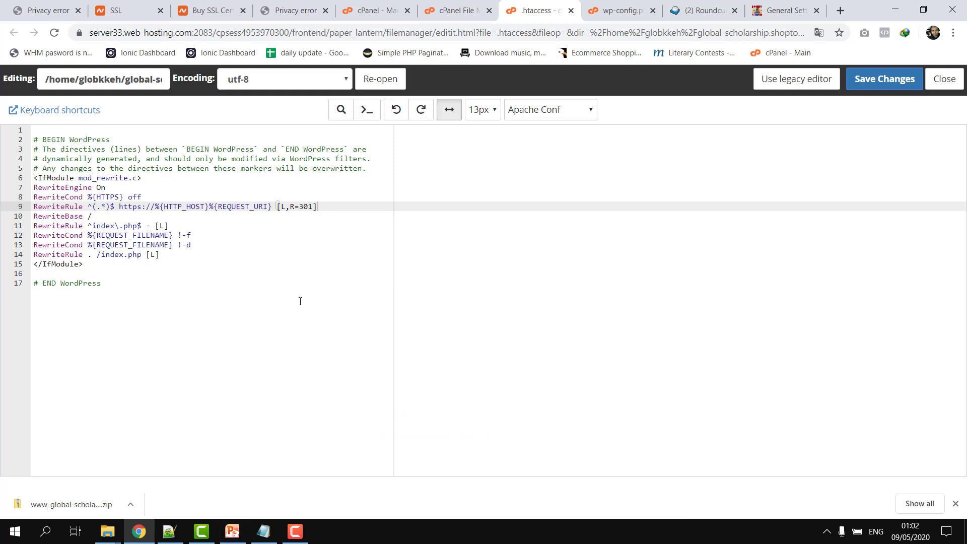
{"action": "left_click", "coordinate": [324, 207]}
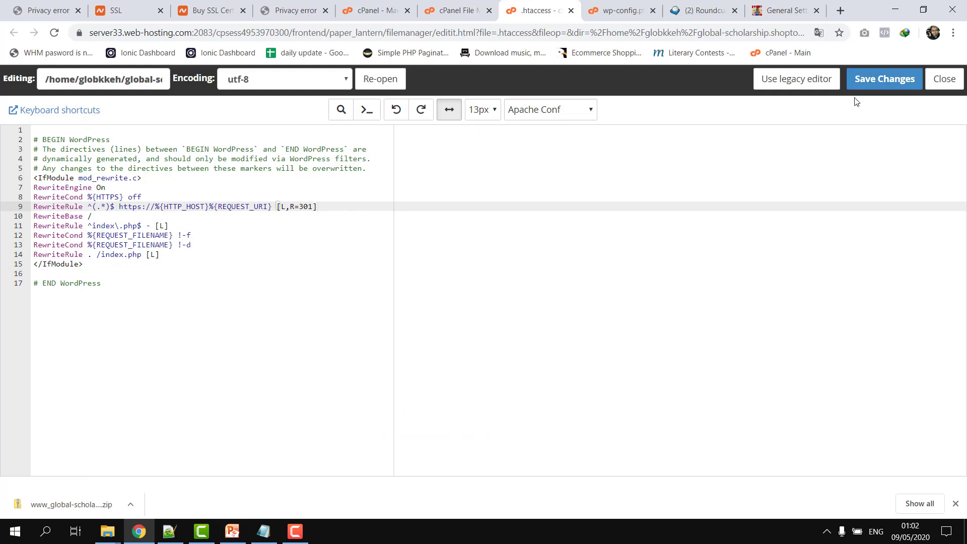
{"action": "left_click", "coordinate": [891, 80]}
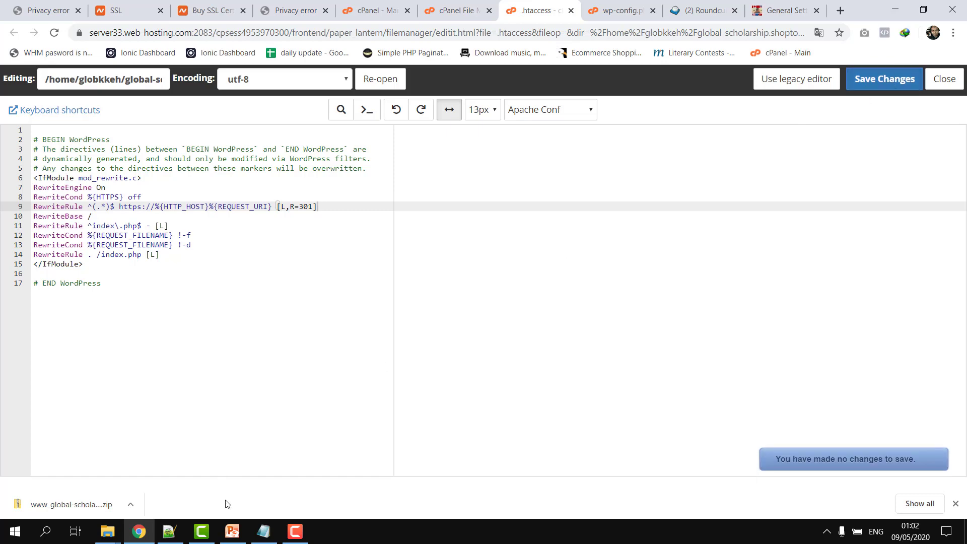
Step: In the PowerPoint checklist, recolour "5) Implement 301 Redirects in .htaccess" and its two rewrite lines light green
{"action": "left_click", "coordinate": [232, 530]}
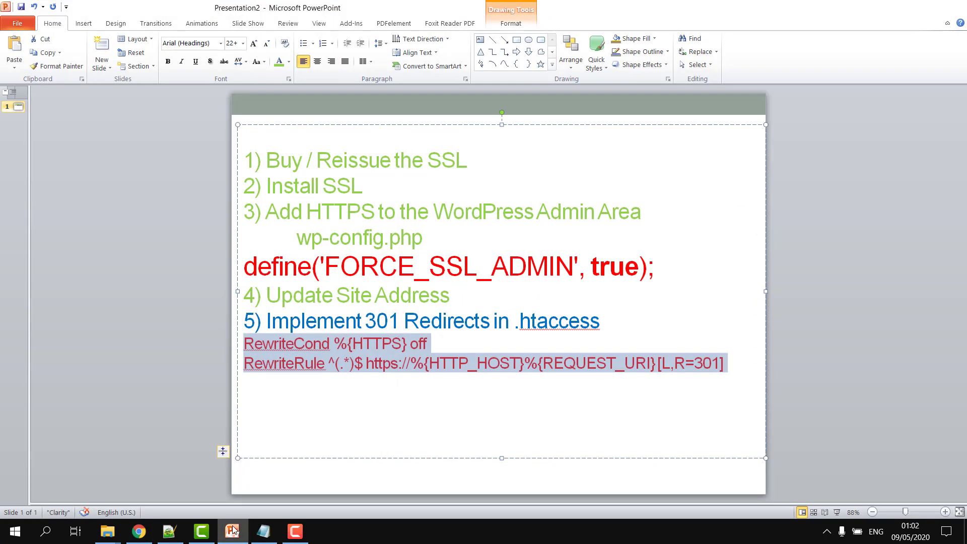
{"action": "left_click", "coordinate": [232, 530]}
{"action": "left_click", "coordinate": [232, 530]}
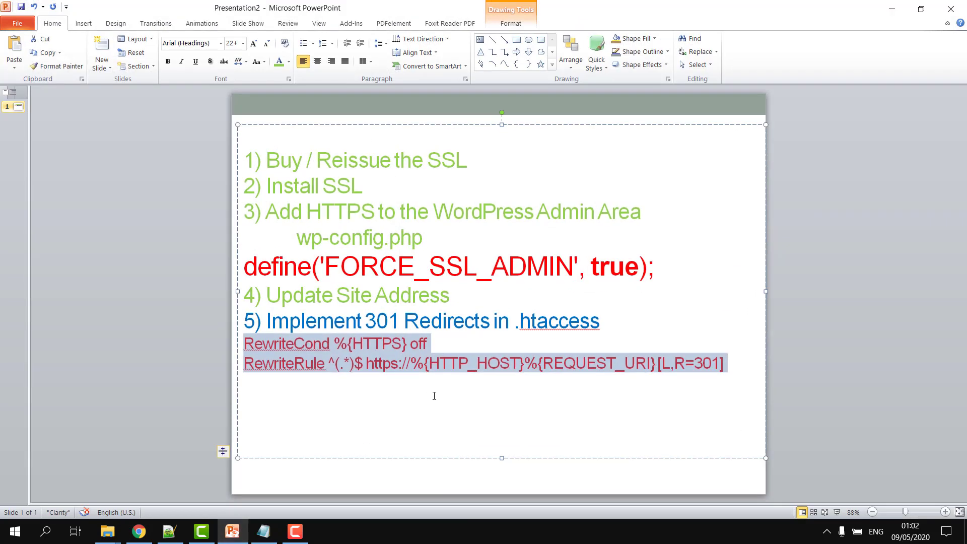
{"action": "left_click", "coordinate": [491, 374]}
{"action": "left_click_drag", "start_coordinate": [243, 321], "coordinate": [617, 335]}
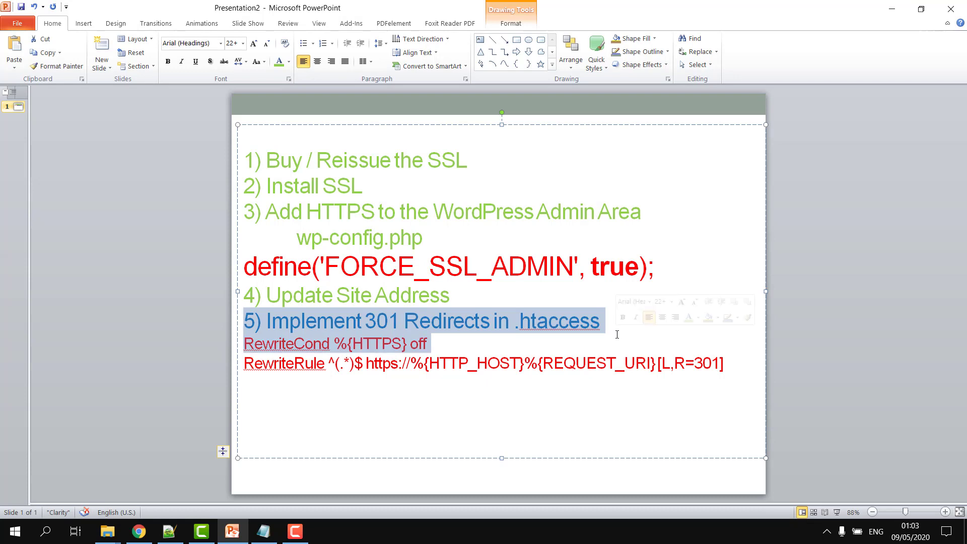
{"action": "left_click", "coordinate": [734, 361], "text": "shift"}
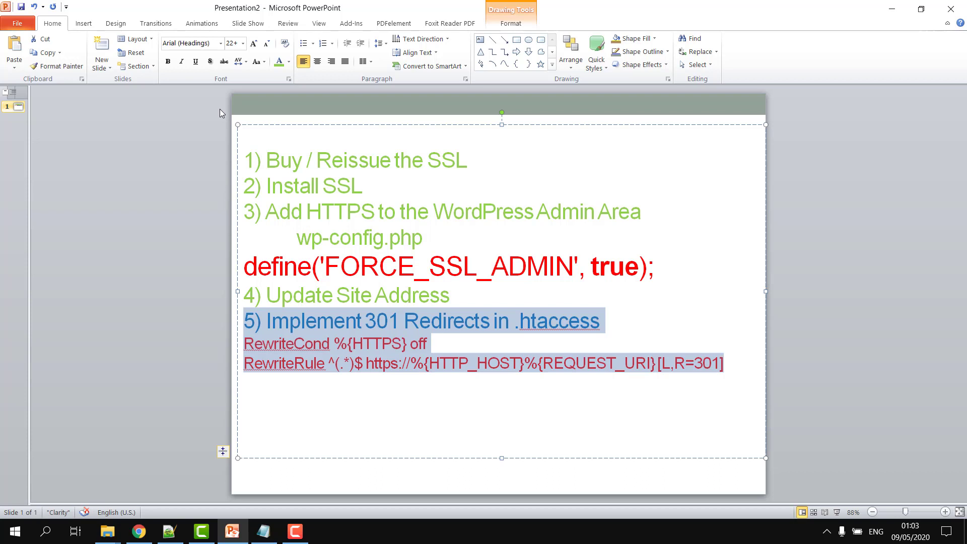
{"action": "left_click", "coordinate": [283, 62]}
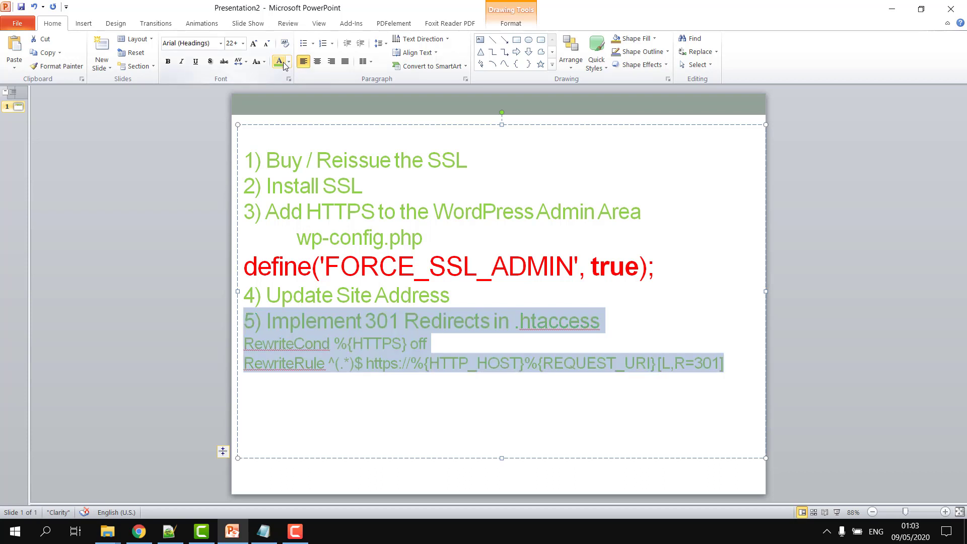
Step: Switch to Chrome, reload the global-scholarship.shoptorsi.com home page and check its connection security details
{"action": "left_click", "coordinate": [139, 531]}
{"action": "left_click", "coordinate": [70, 5]}
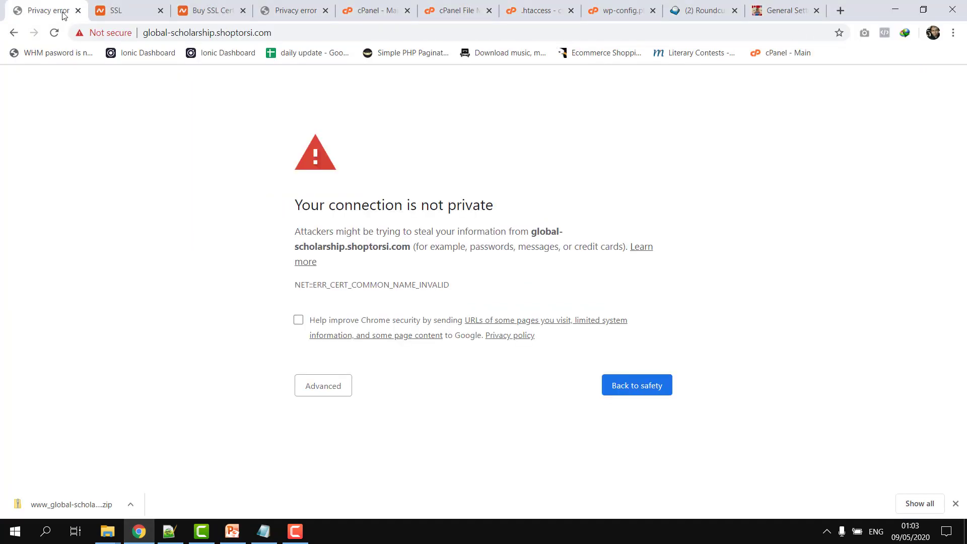
{"action": "left_click", "coordinate": [53, 38]}
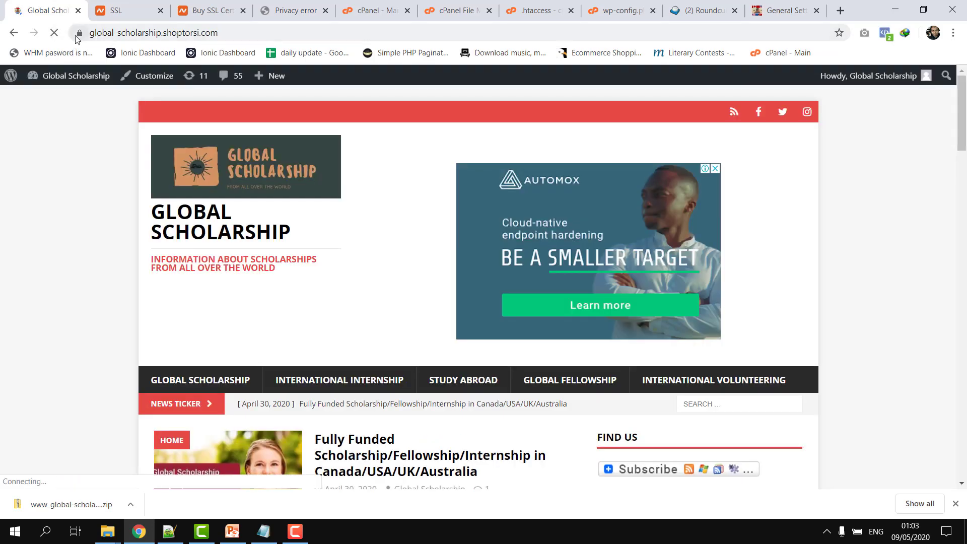
{"action": "left_click", "coordinate": [79, 33]}
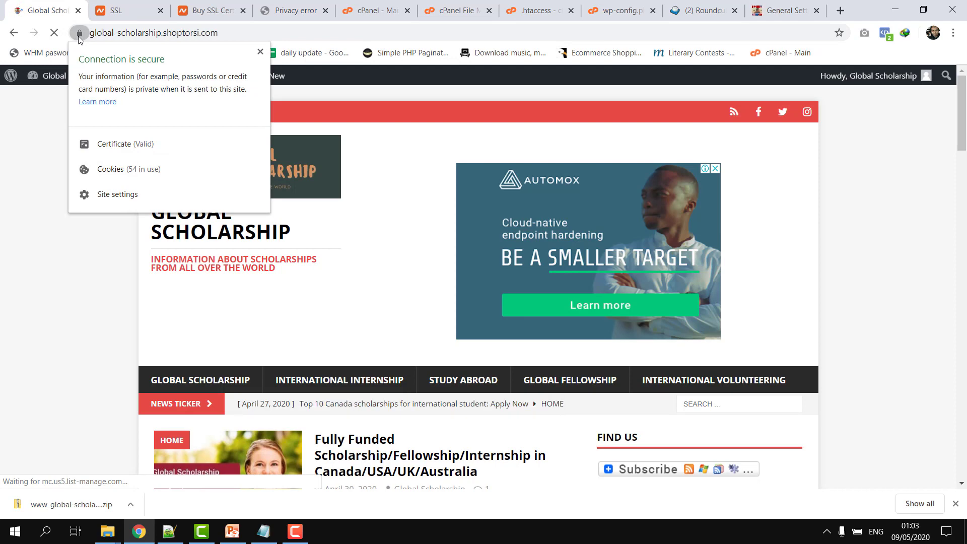
{"action": "left_click", "coordinate": [36, 197]}
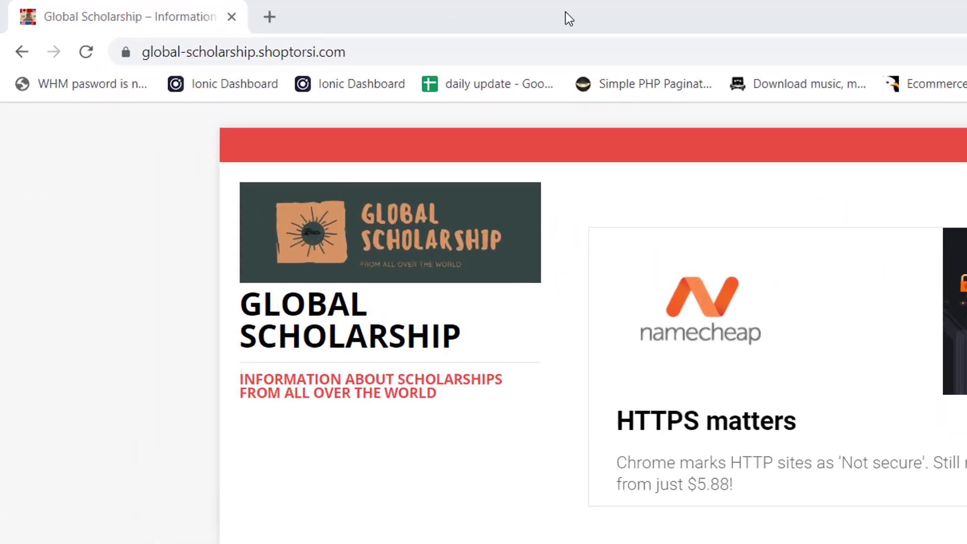
{"action": "type", "text": "h"}
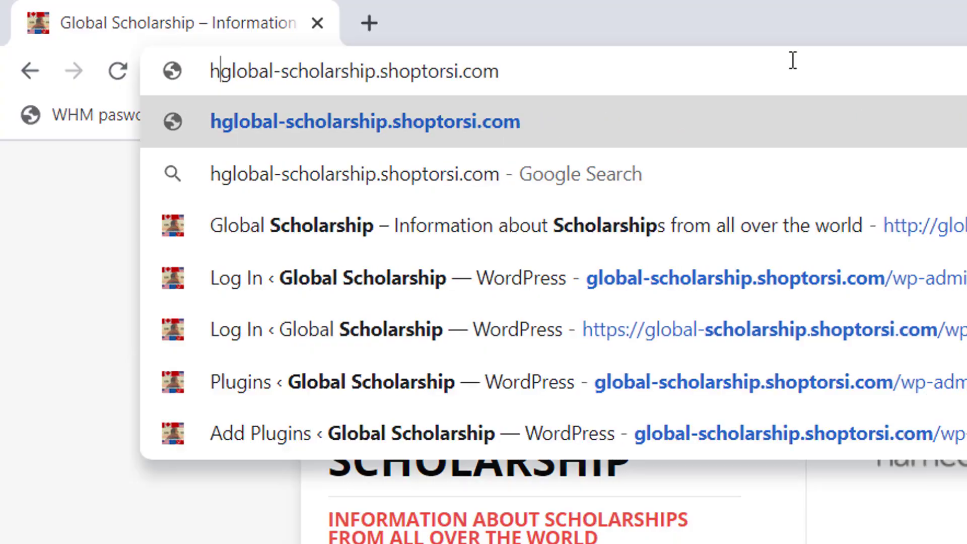
{"action": "type", "text": "ttp:/"}
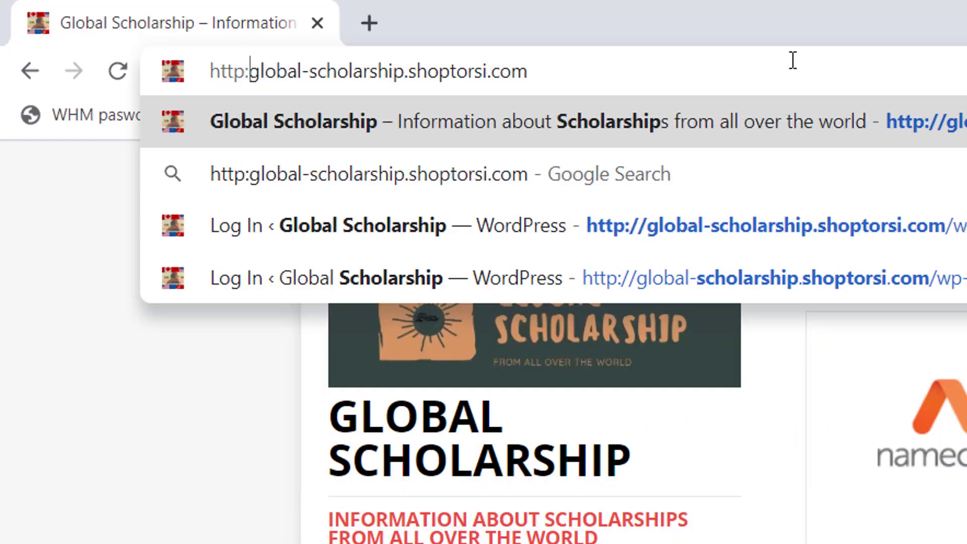
{"action": "type", "text": "/"}
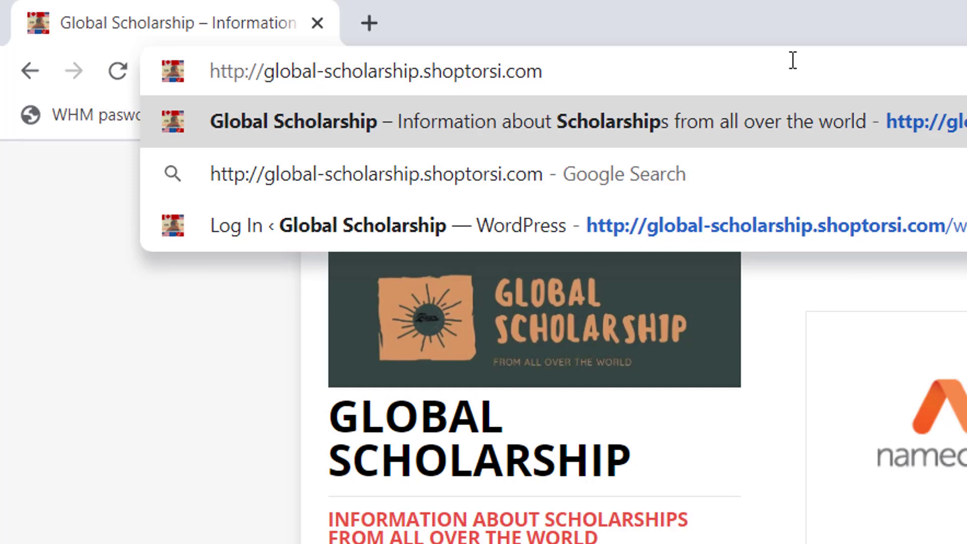
{"action": "key", "text": "Return"}
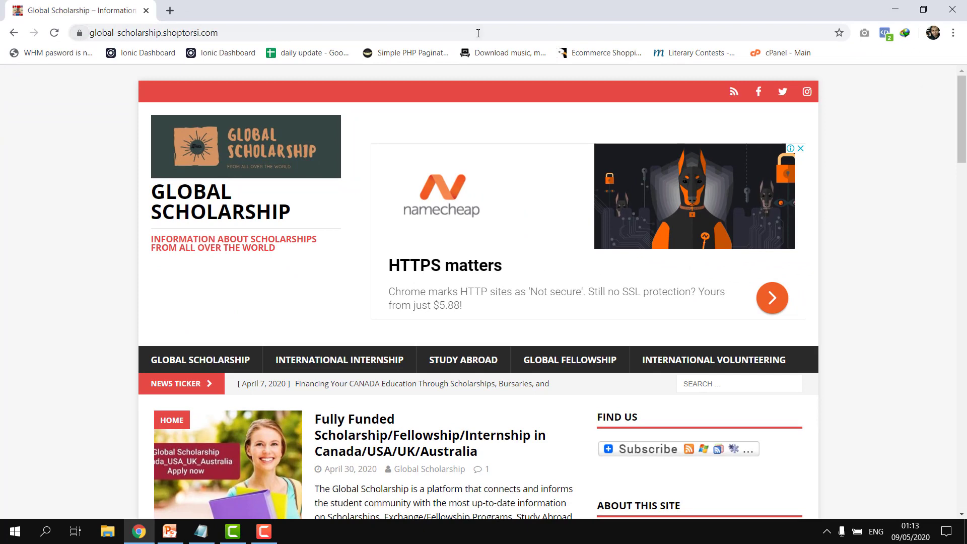
Step: Clear Chrome's browsing history, cookies and other site data, and cached images and files for the last 24 hours
{"action": "left_click", "coordinate": [952, 32]}
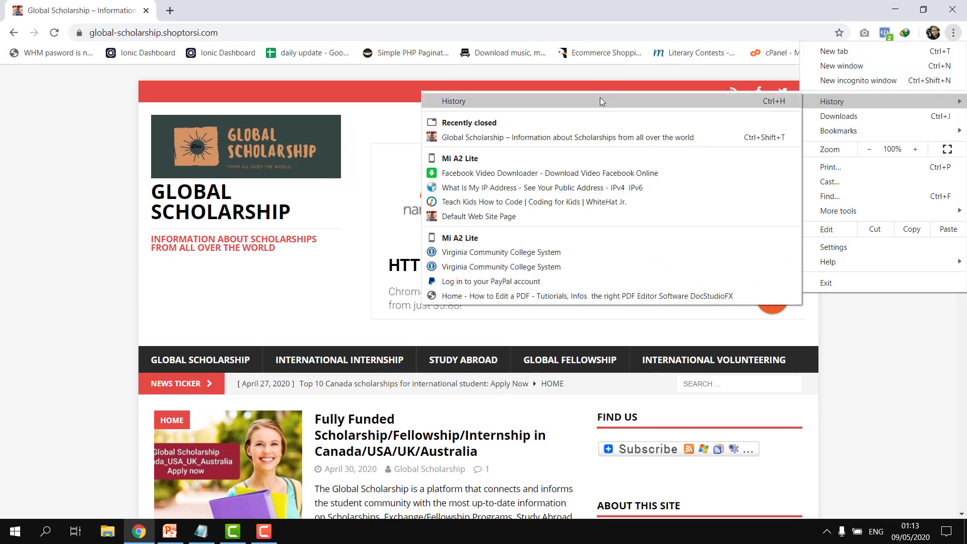
{"action": "left_click", "coordinate": [600, 100]}
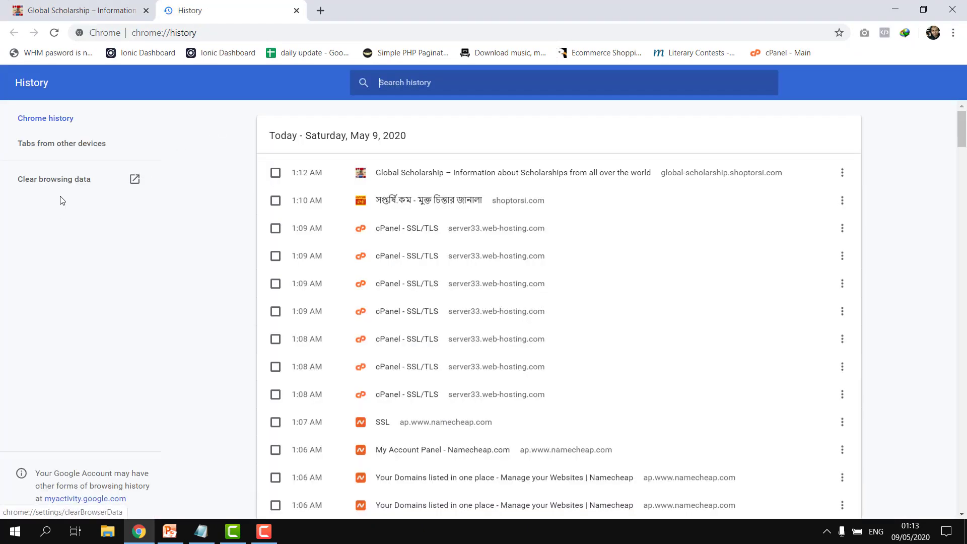
{"action": "left_click", "coordinate": [71, 187]}
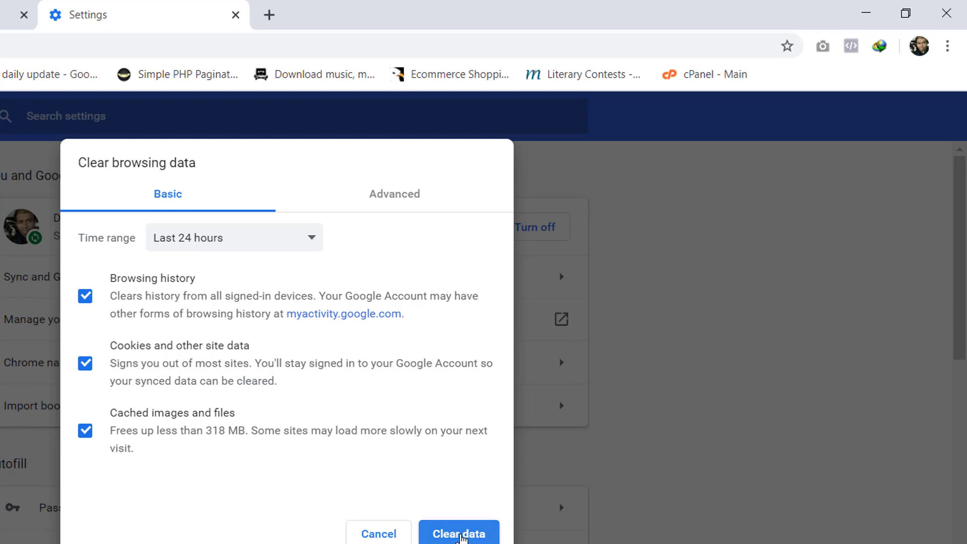
{"action": "left_click", "coordinate": [459, 534]}
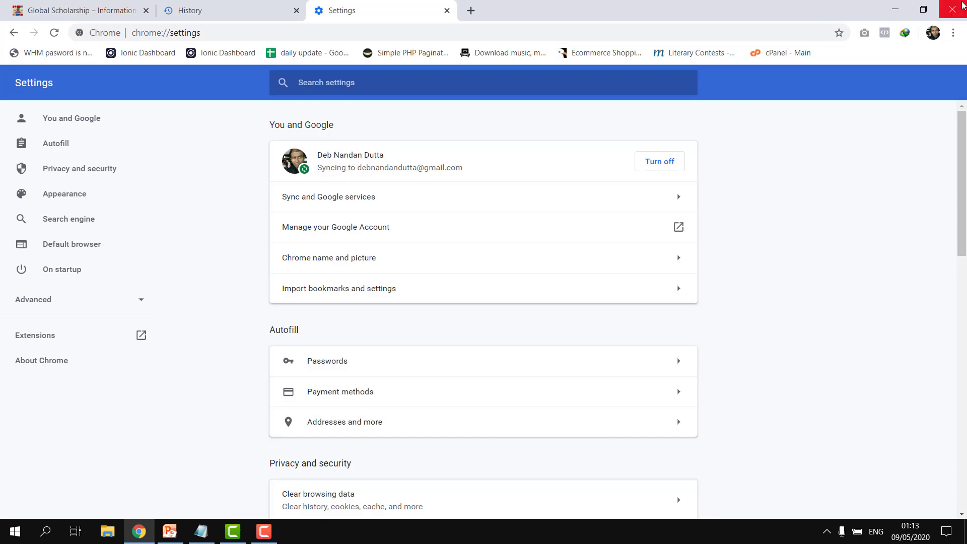
Step: Close and reopen Chrome, load global-scholarship.shoptorsi.com and check its connection security details
{"action": "left_click", "coordinate": [963, 5]}
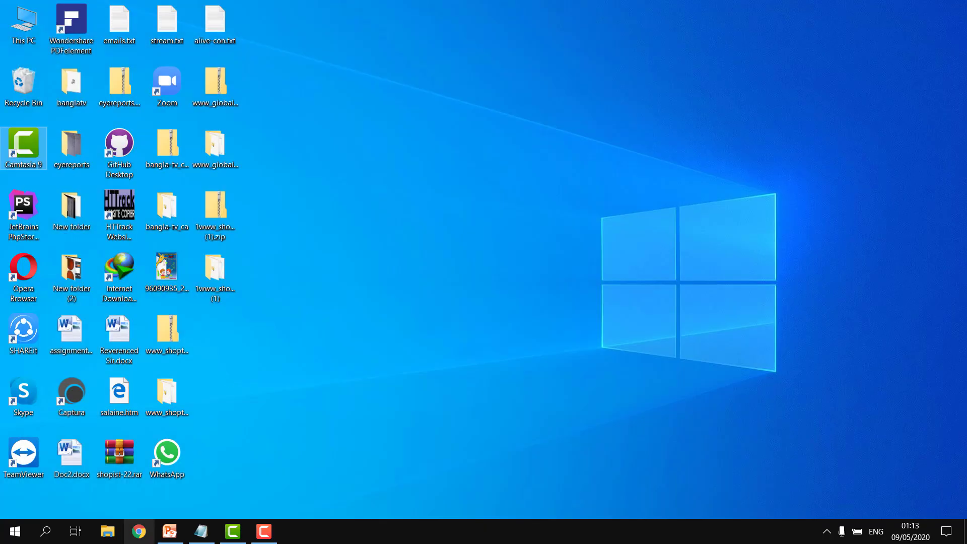
{"action": "left_click", "coordinate": [139, 531]}
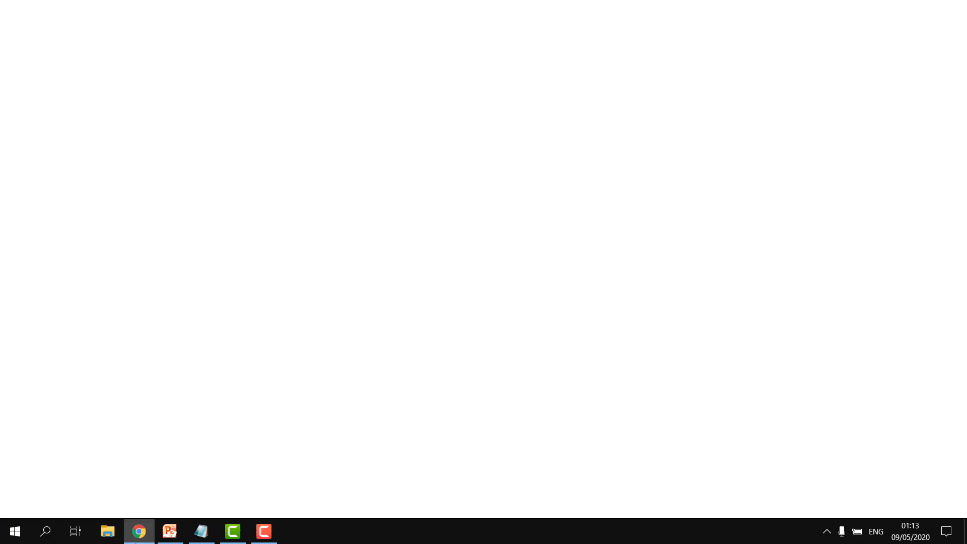
{"action": "type", "text": "glo"}
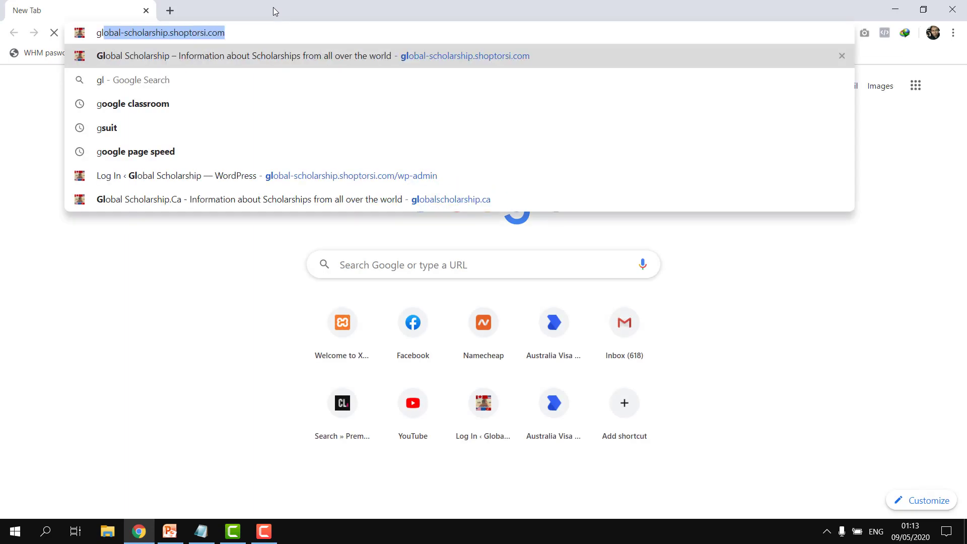
{"action": "key", "text": "Right"}
{"action": "key", "text": "Return"}
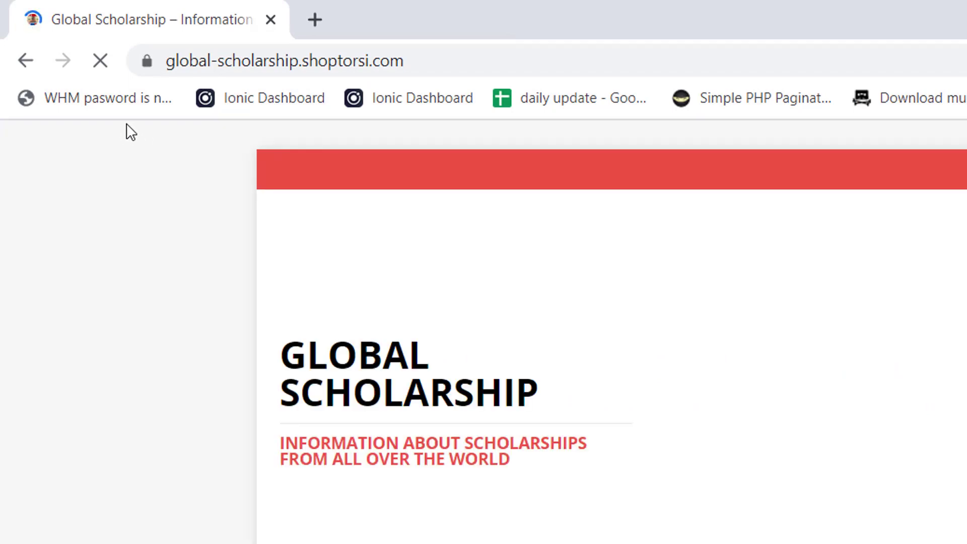
{"action": "left_click", "coordinate": [153, 62]}
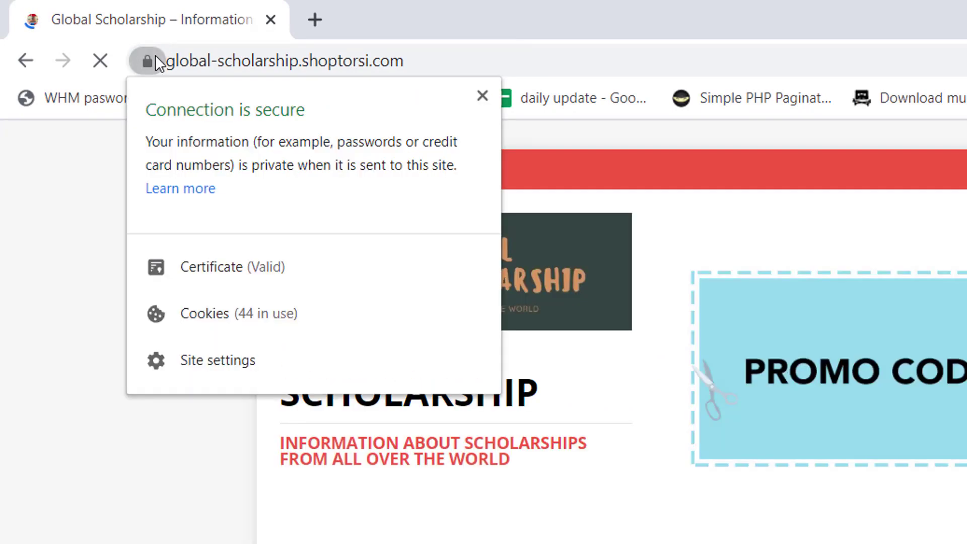